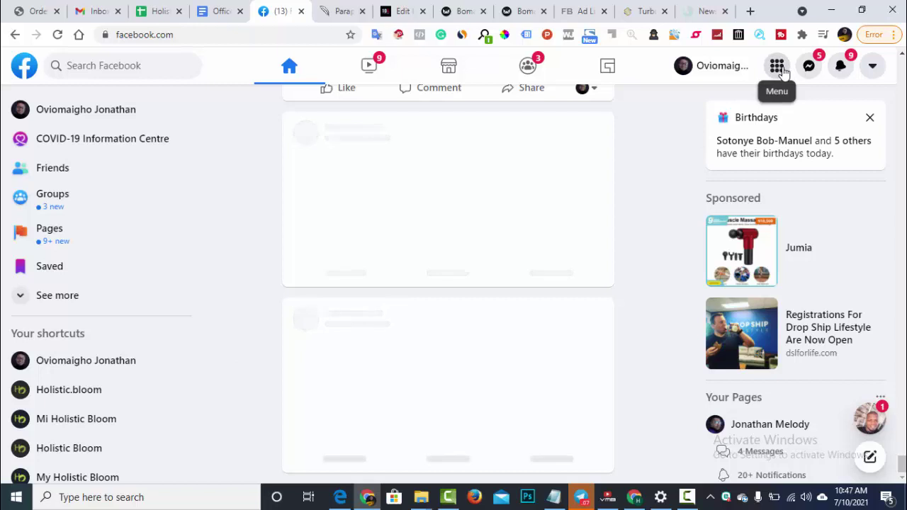
- Open Ads Manager from Facebook's option for creating an ad
click(778, 68)
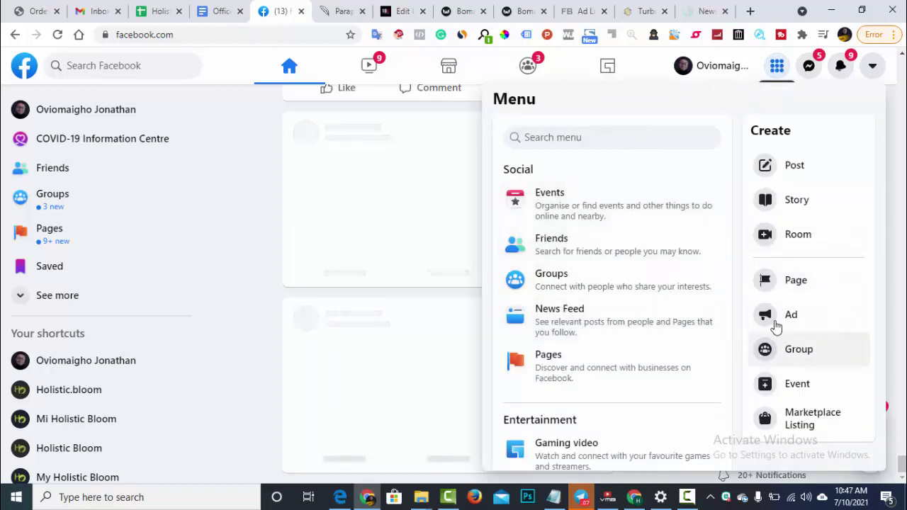
click(802, 328)
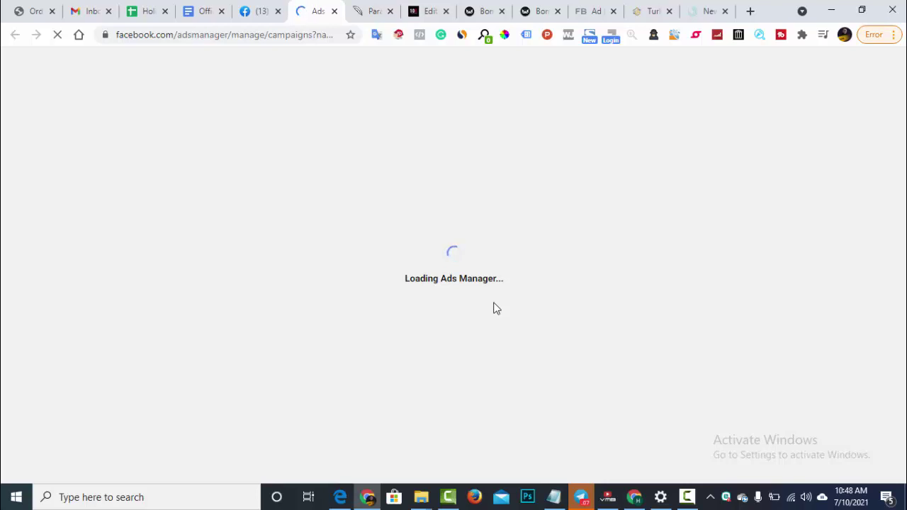
click(687, 497)
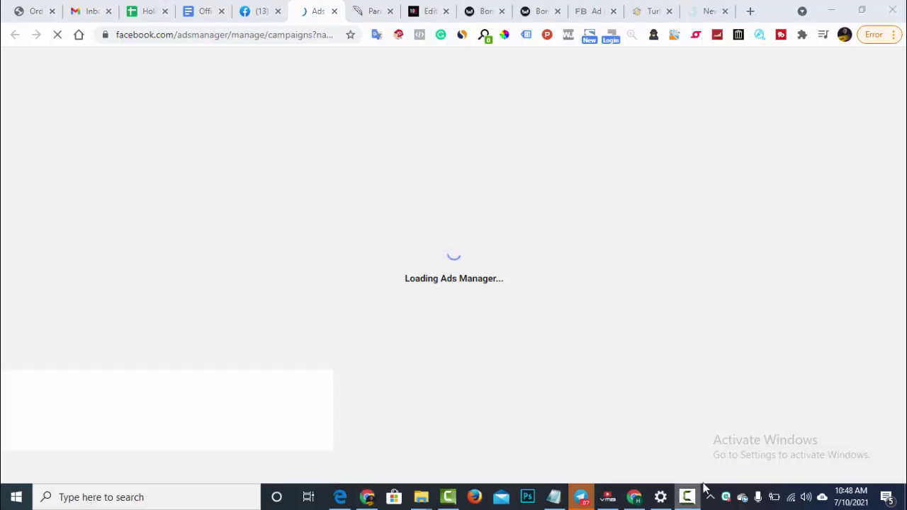
click(276, 412)
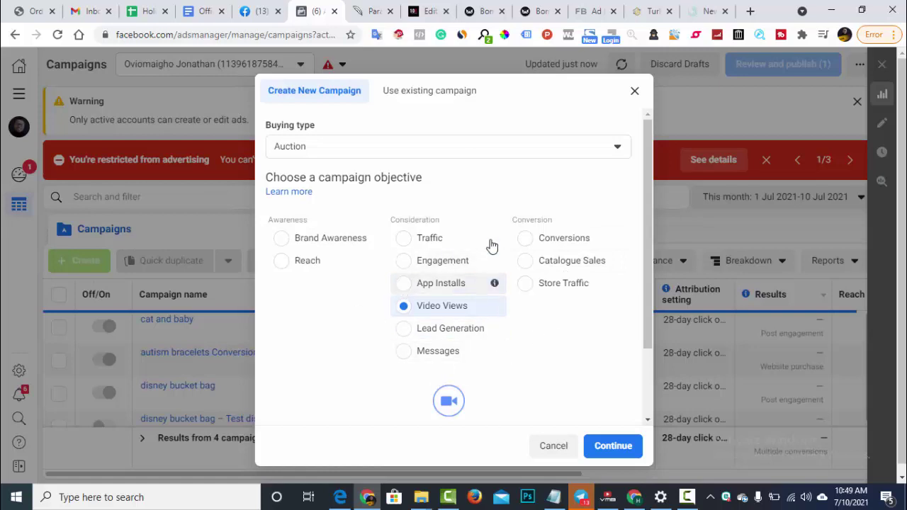
- Create a new auction campaign with the Messages objective and proceed past its campaign settings to the ad set
click(405, 360)
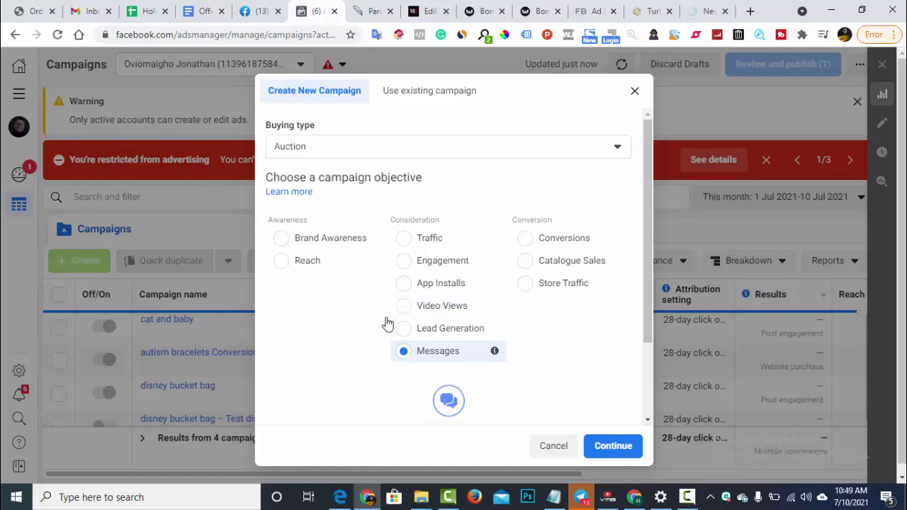
click(611, 448)
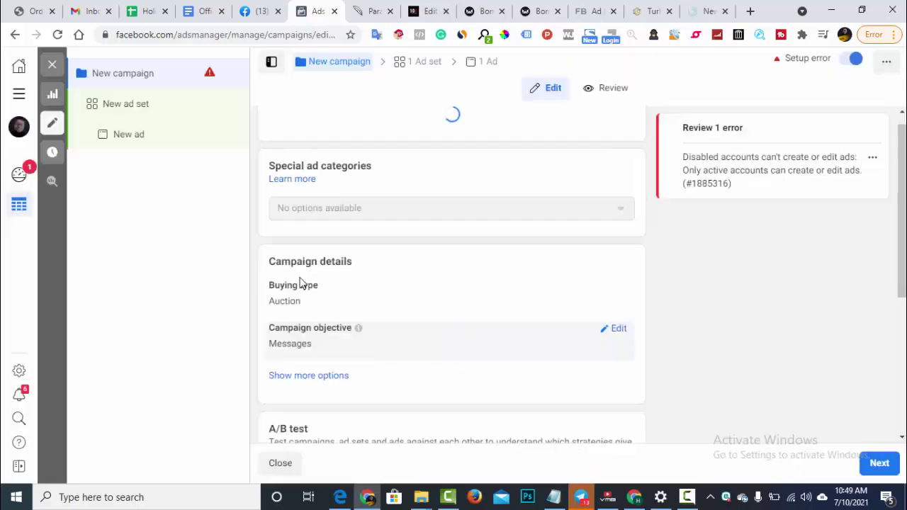
scroll(303, 282, down, 4)
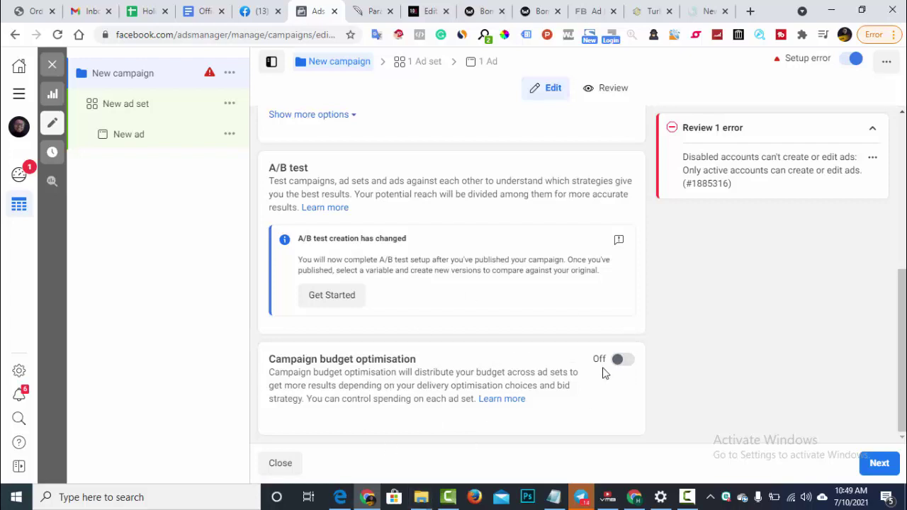
click(881, 467)
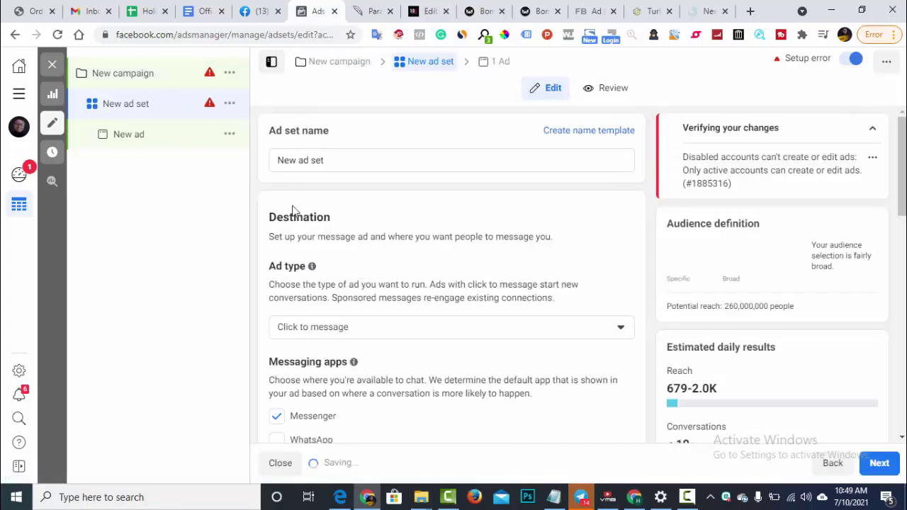
- Return to the campaign level and rename the campaign as Hub Watch
click(136, 81)
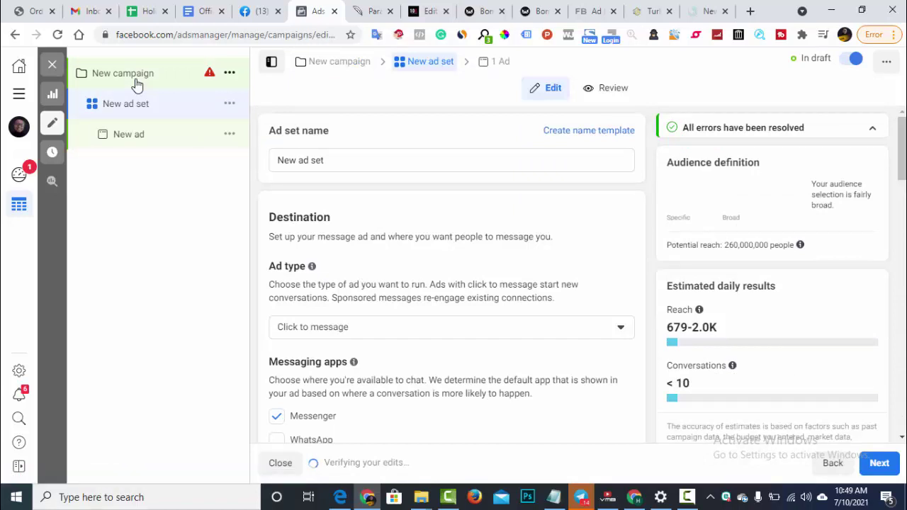
drag(343, 163, 279, 160)
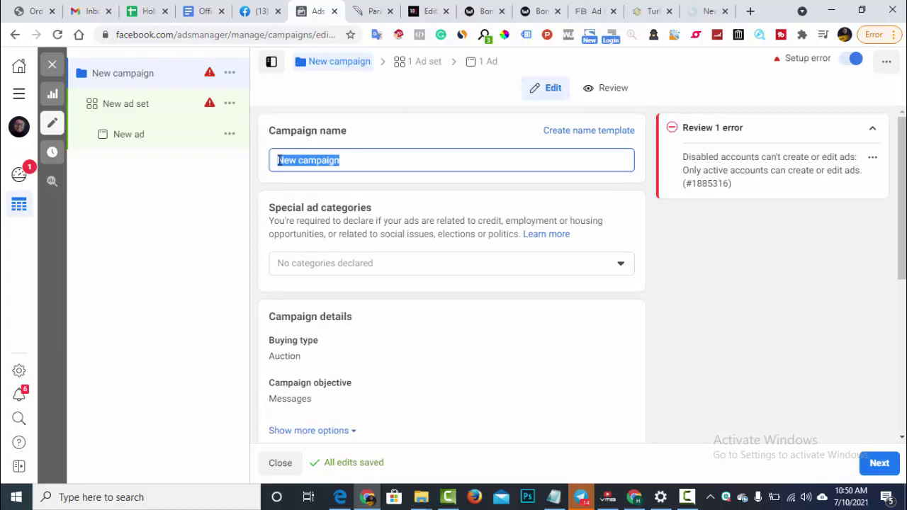
key(BackSpace)
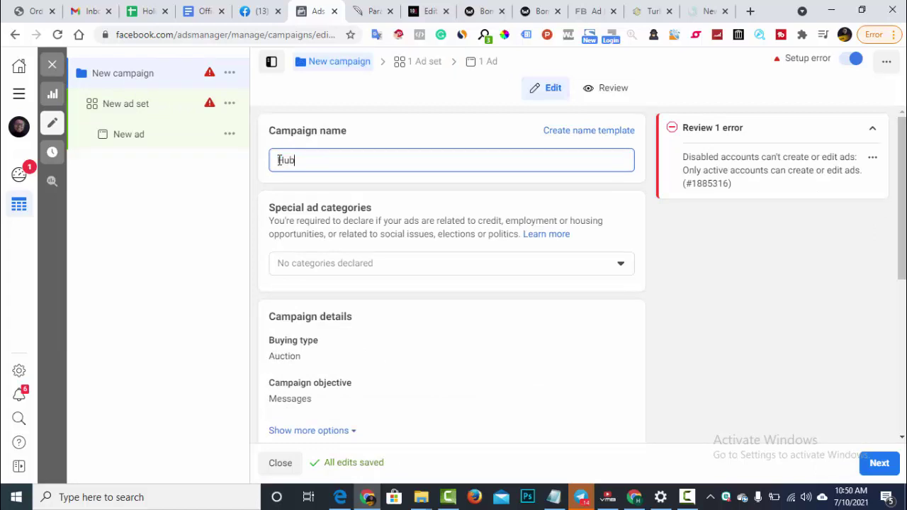
text(Hub )
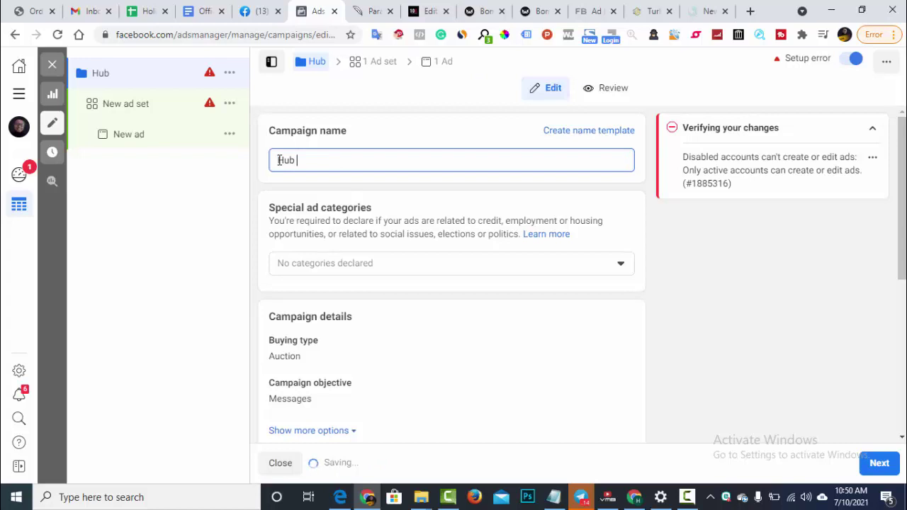
text(Watch)
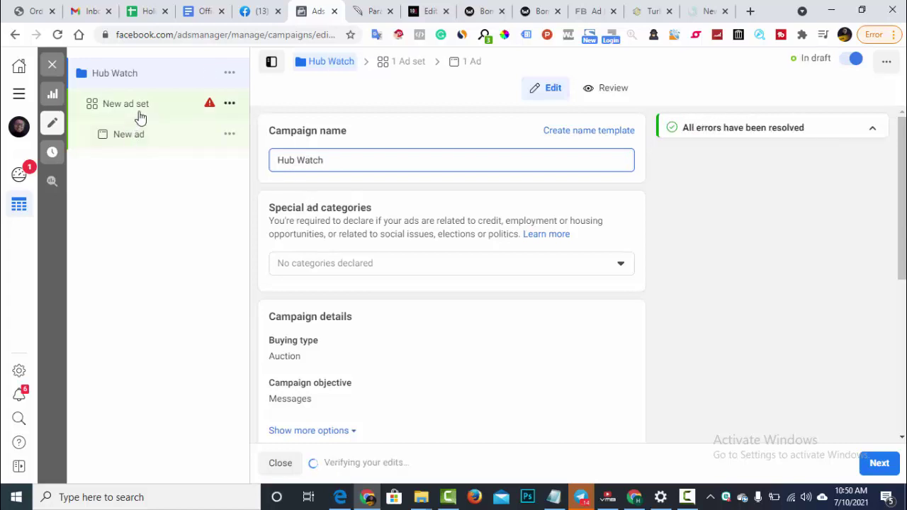
- Open the campaign's new ad set and rename it as males
click(140, 116)
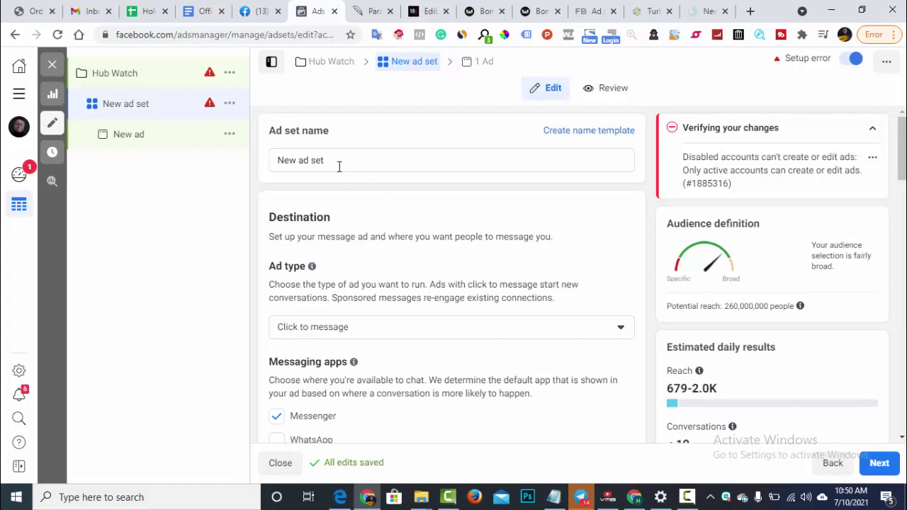
drag(335, 160, 275, 163)
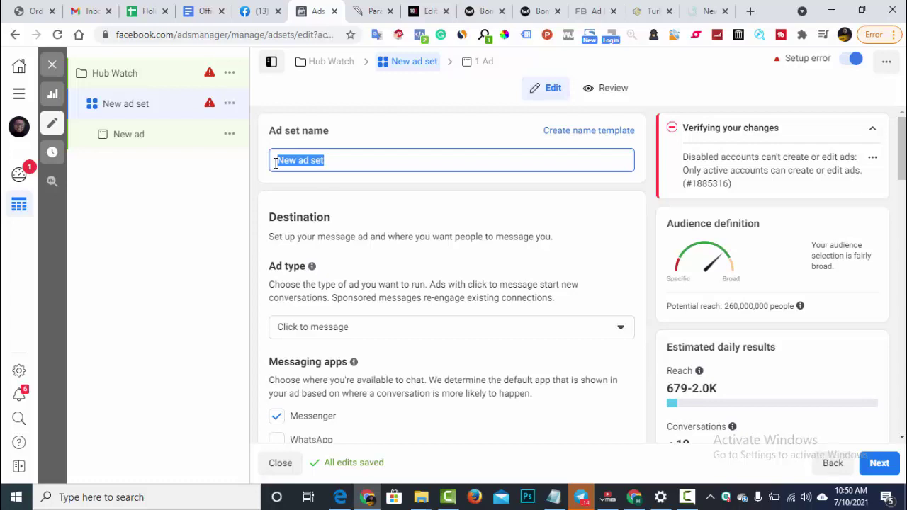
text(male)
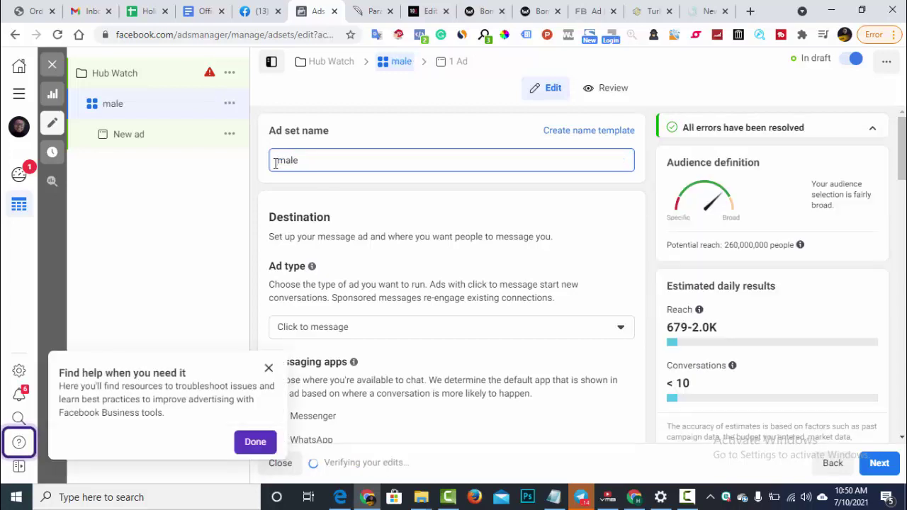
text(s)
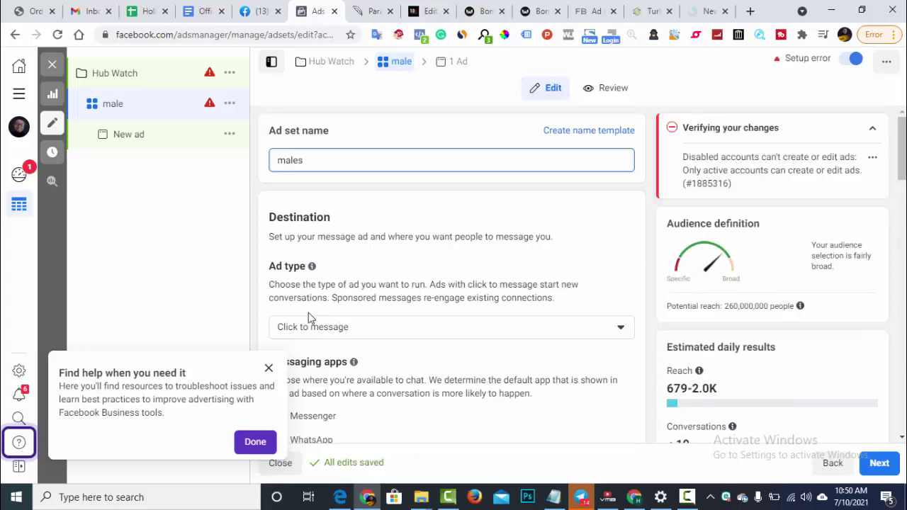
- View the ad type options in the ad set's destination settings without changing the selection
scroll(259, 269, down, 2)
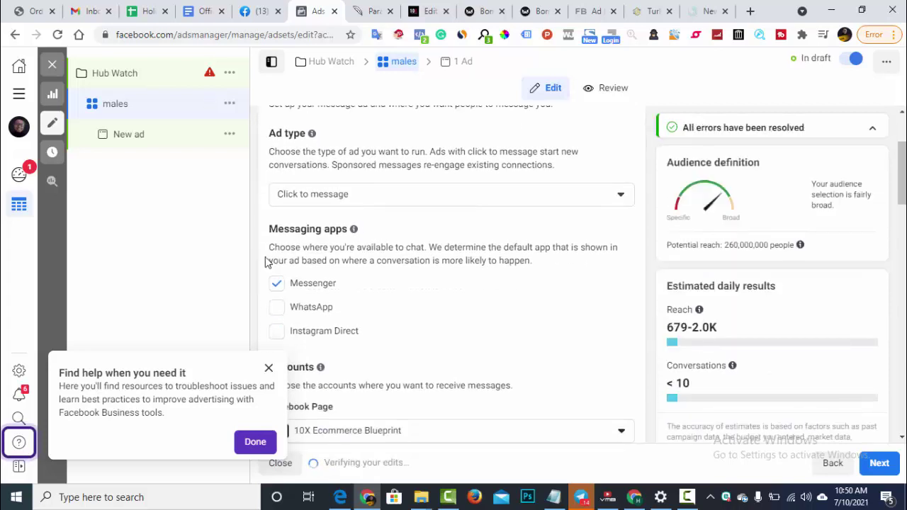
click(310, 194)
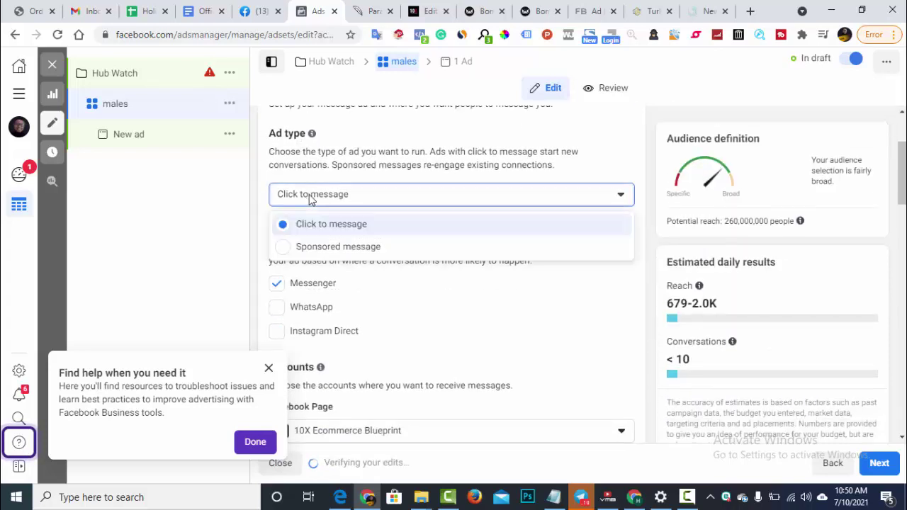
click(320, 199)
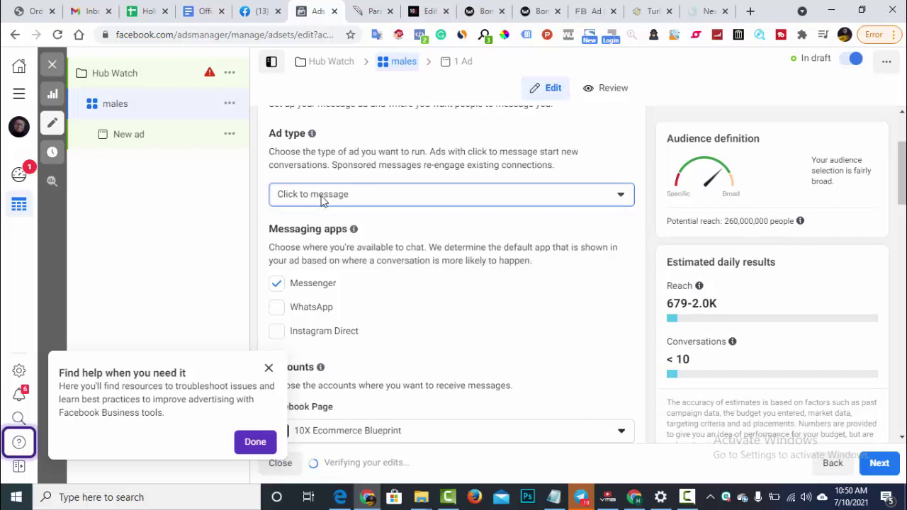
- Dismiss the help tip, enable WhatsApp as the messaging app and disable Messenger
scroll(355, 279, down, 1)
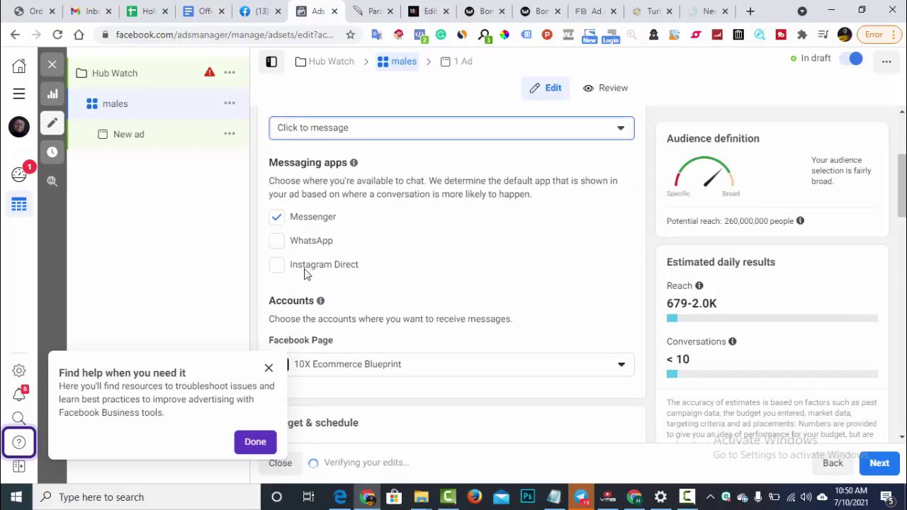
click(268, 369)
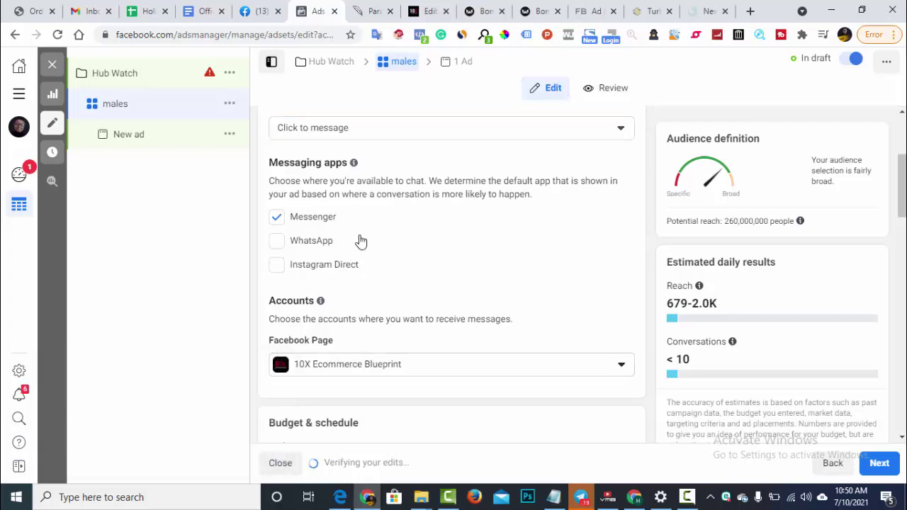
click(278, 244)
click(277, 219)
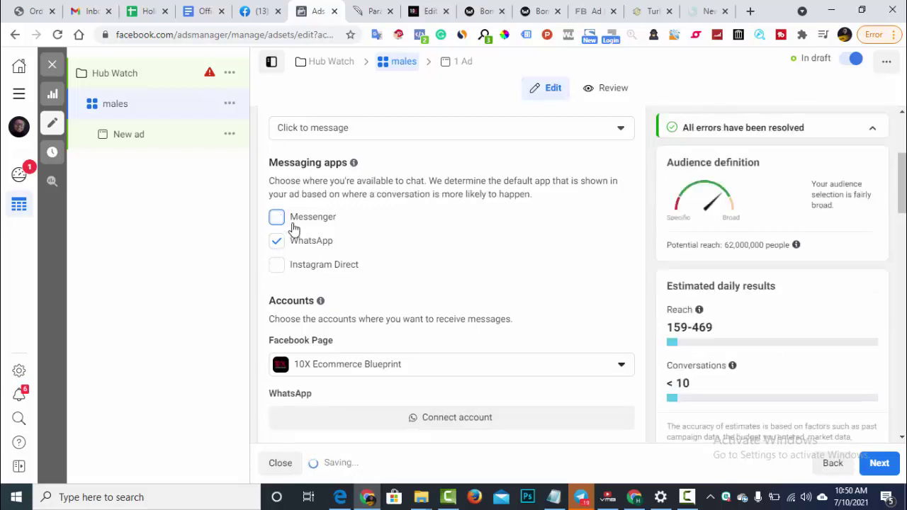
- View the Facebook Pages available for receiving messages without changing the selected page
scroll(319, 240, down, 2)
scroll(319, 205, up, 1)
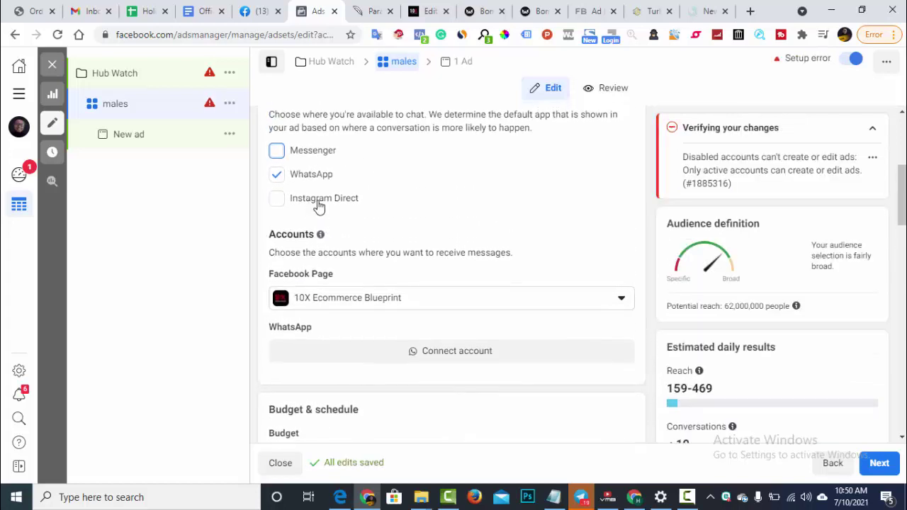
click(425, 305)
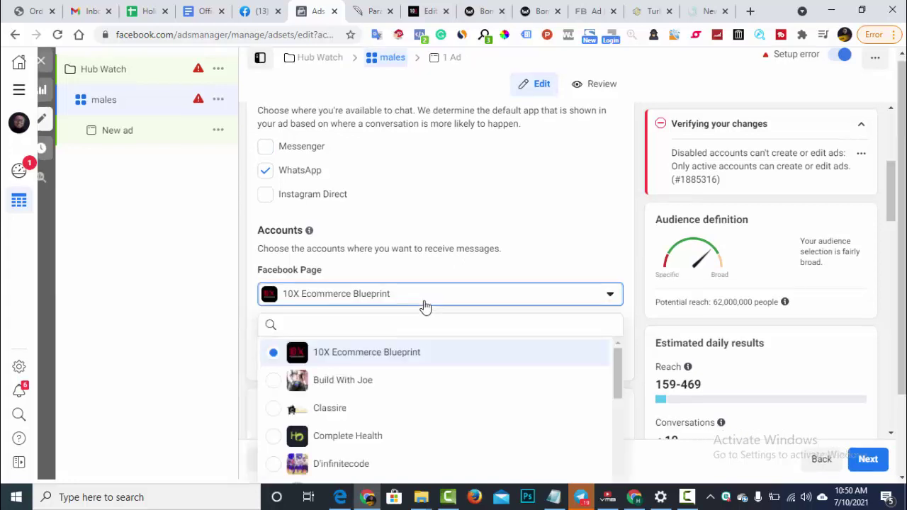
click(349, 304)
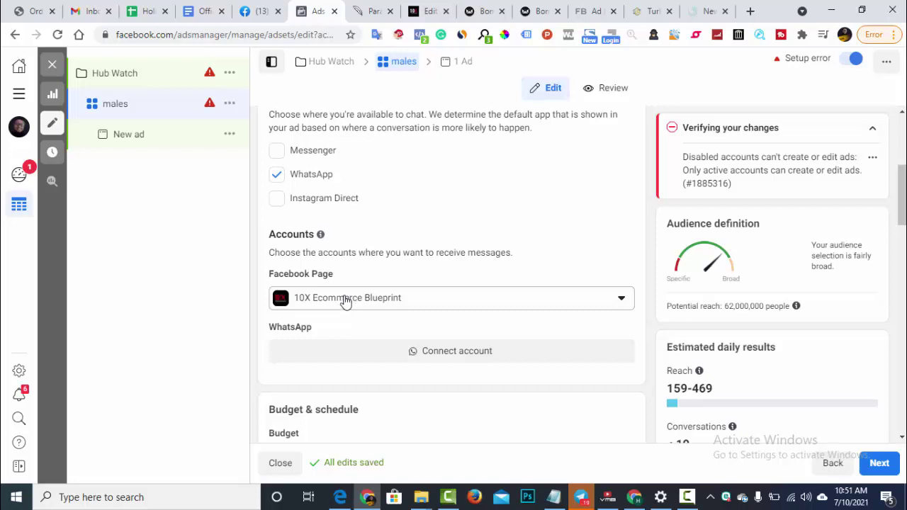
- Switch to the Facebook home page to view the options for creating a page, and return to the ad set in Ads Manager
click(256, 14)
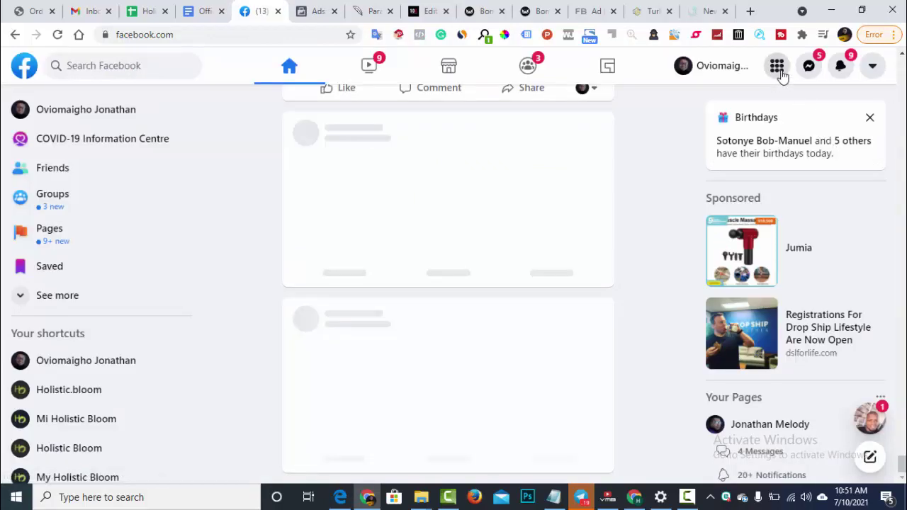
click(778, 78)
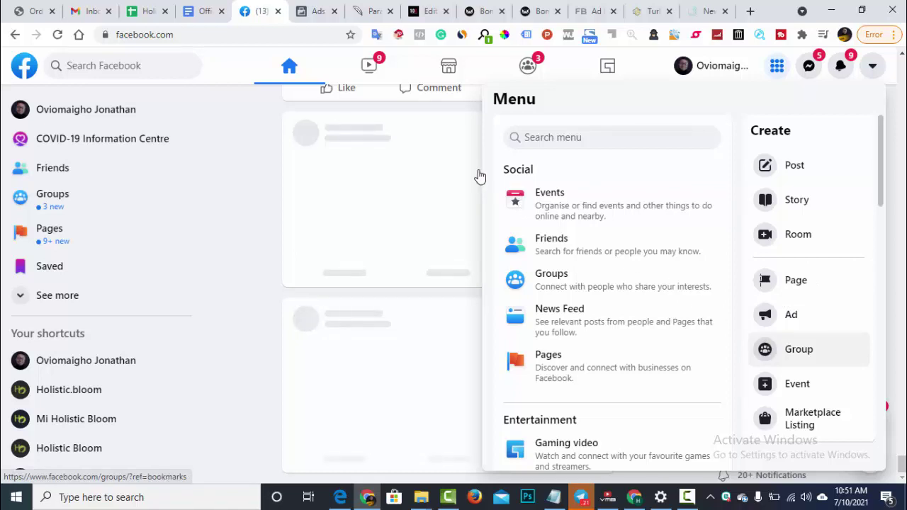
click(315, 10)
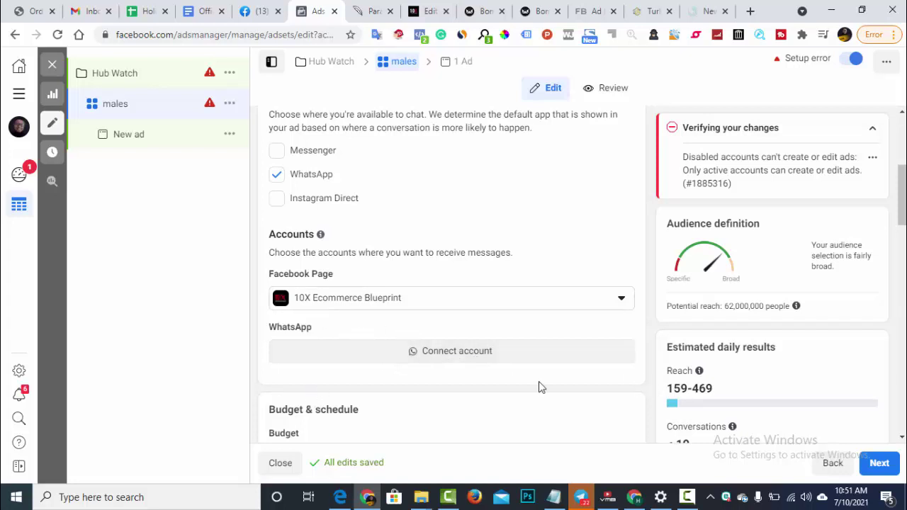
- Open the WhatsApp account connection form, examine its phone number field, and close it without connecting an account
click(400, 358)
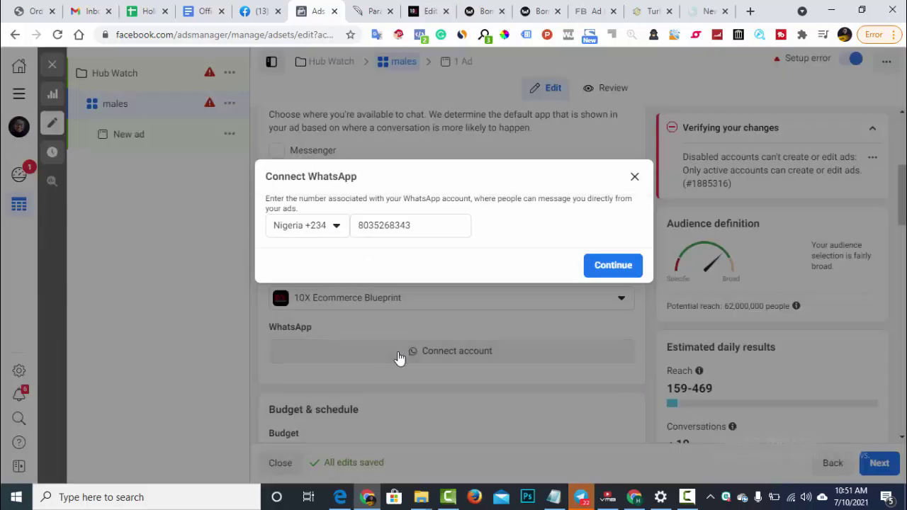
click(360, 226)
drag(359, 225, 417, 225)
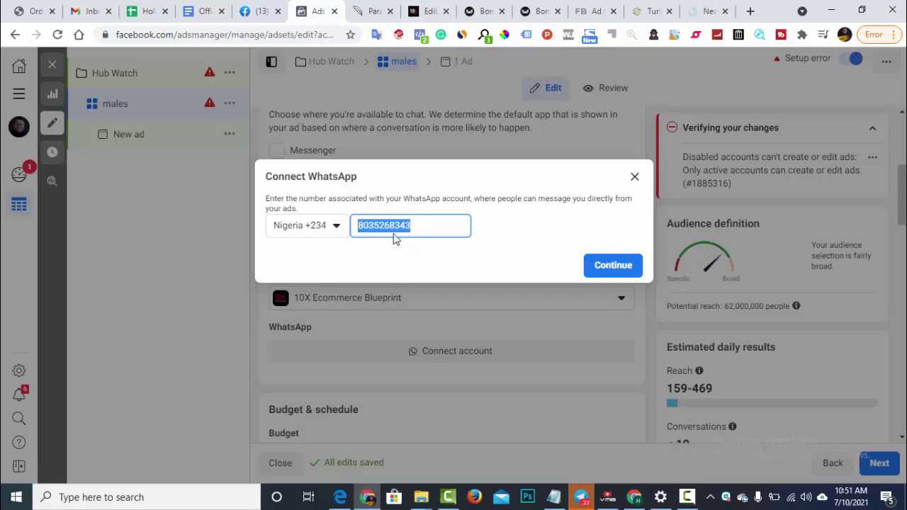
click(373, 226)
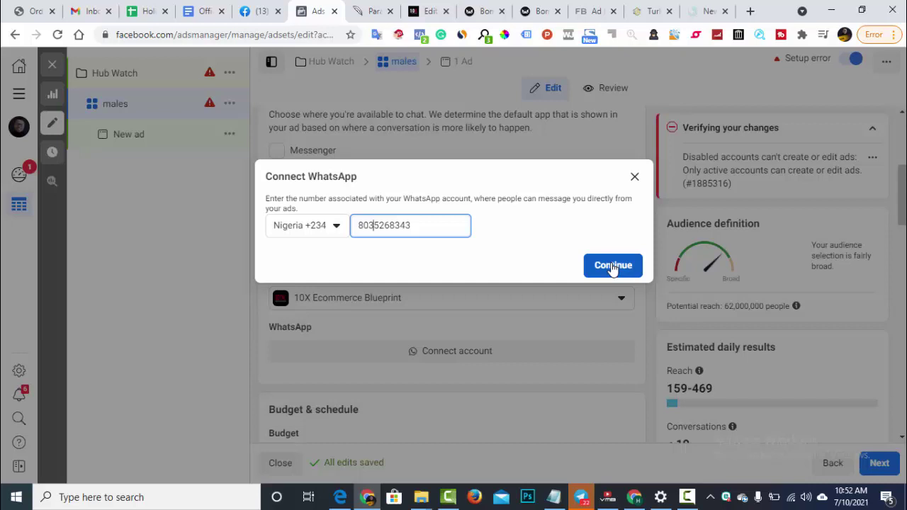
click(634, 177)
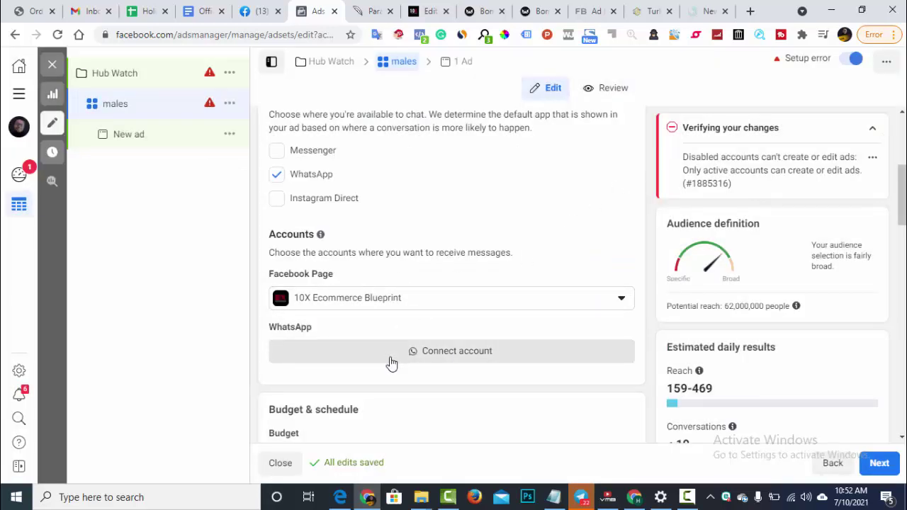
- View the budget type options and examine the daily budget amount in the ad set's budget and schedule section
scroll(391, 361, down, 3)
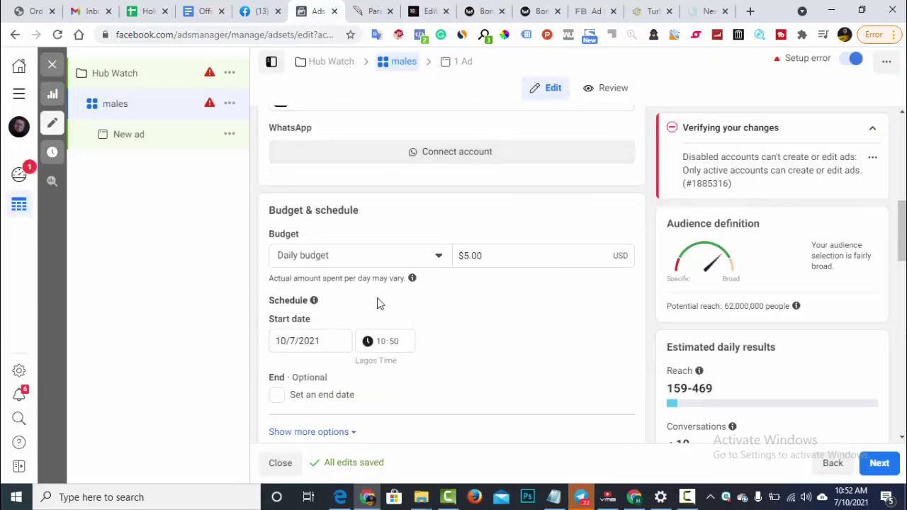
click(350, 263)
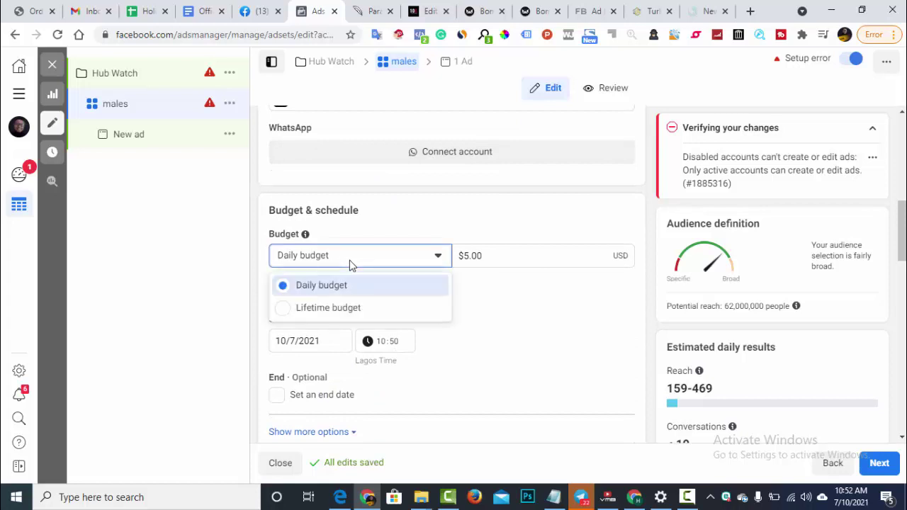
click(351, 262)
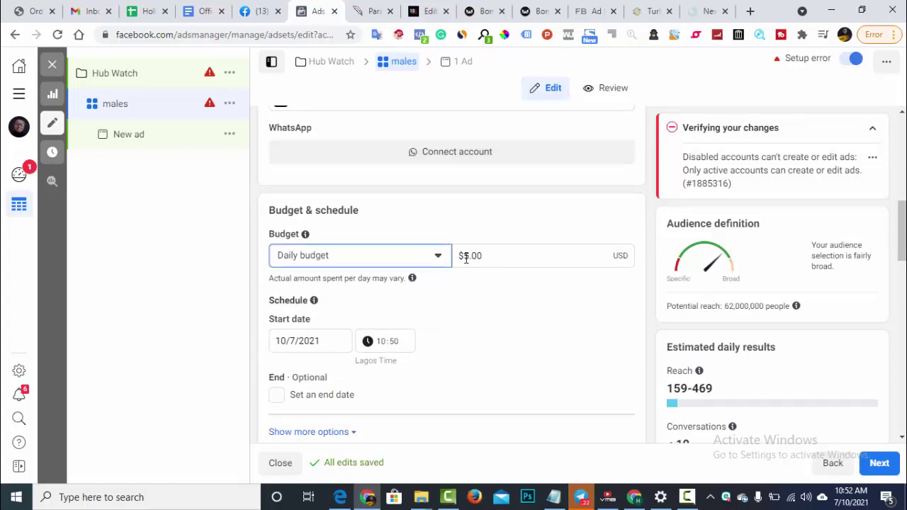
click(466, 257)
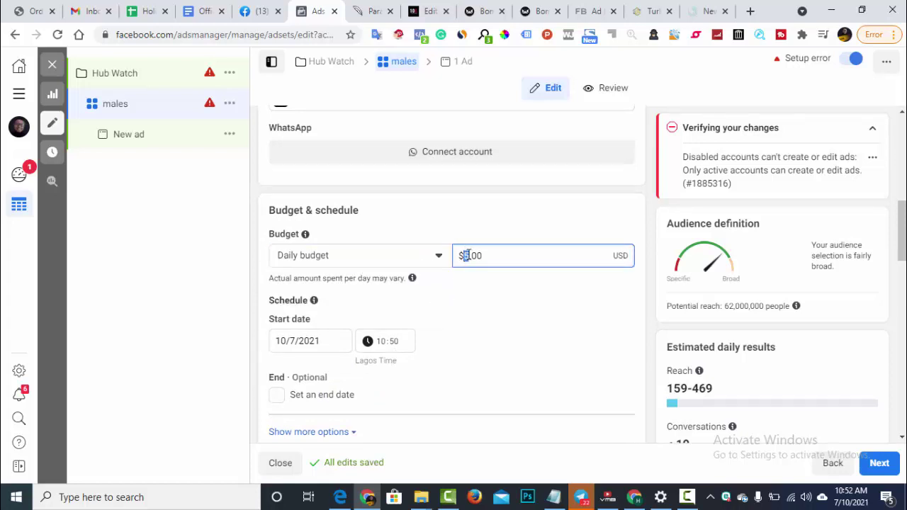
click(468, 256)
click(466, 255)
double_click(466, 256)
click(465, 256)
- Edit the audience's locations and set the targeting to "People living in this location"
scroll(463, 331, down, 3)
scroll(464, 248, down, 1)
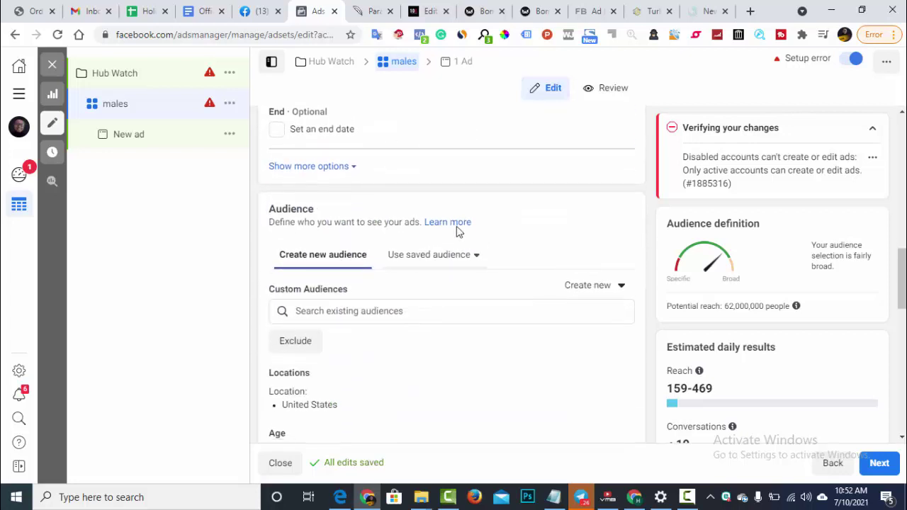
scroll(364, 320, down, 2)
scroll(340, 273, up, 1)
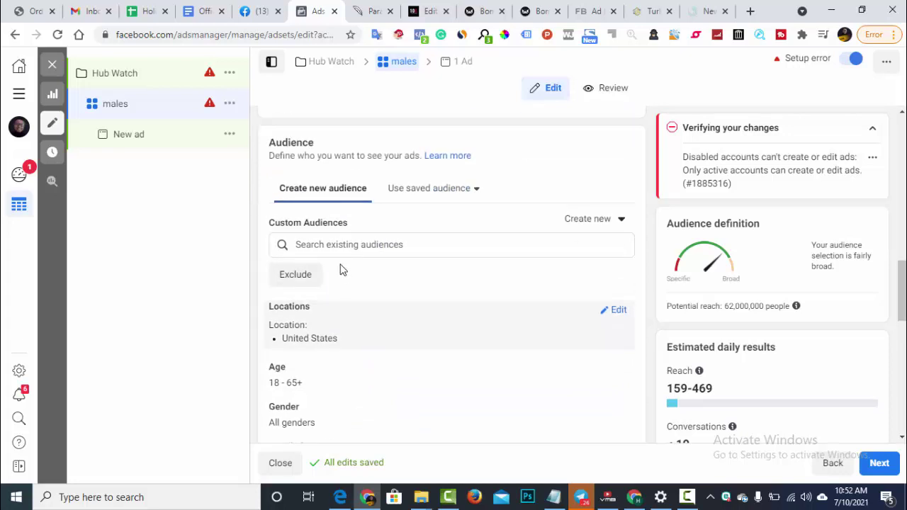
scroll(383, 351, down, 1)
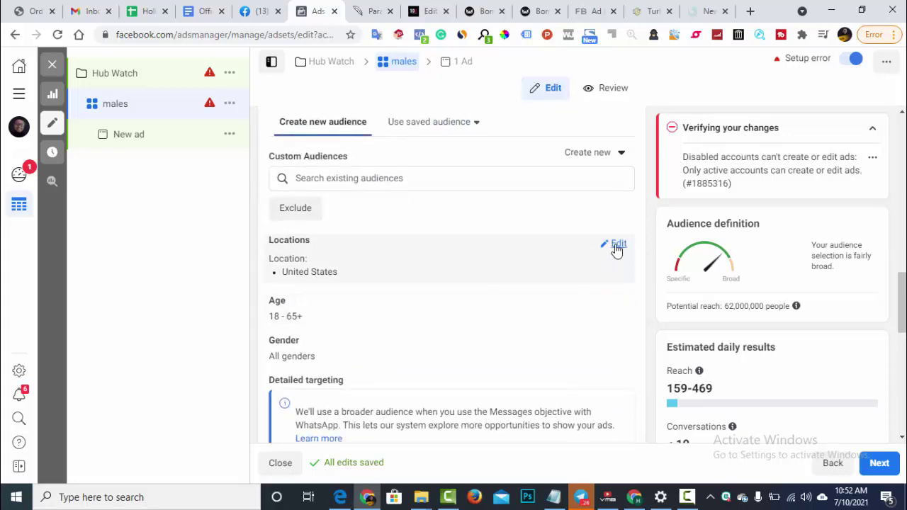
click(613, 245)
mouse_move(316, 240)
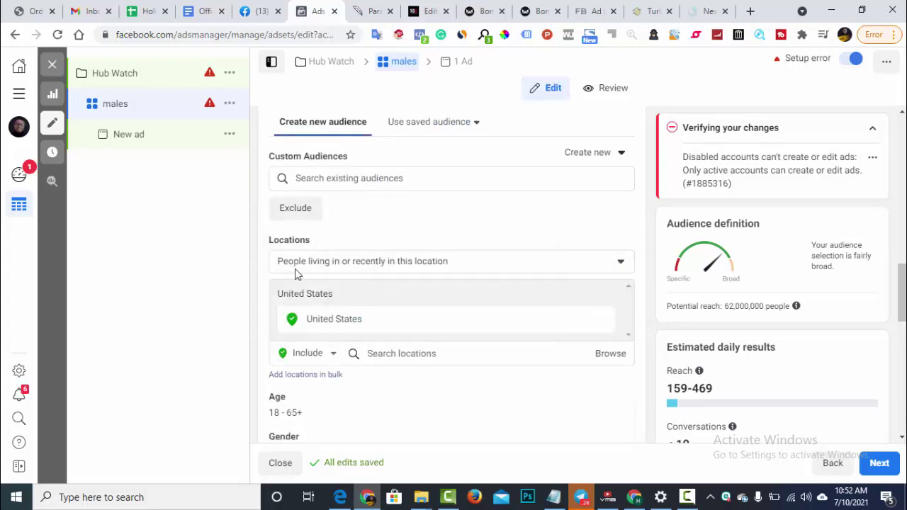
click(307, 268)
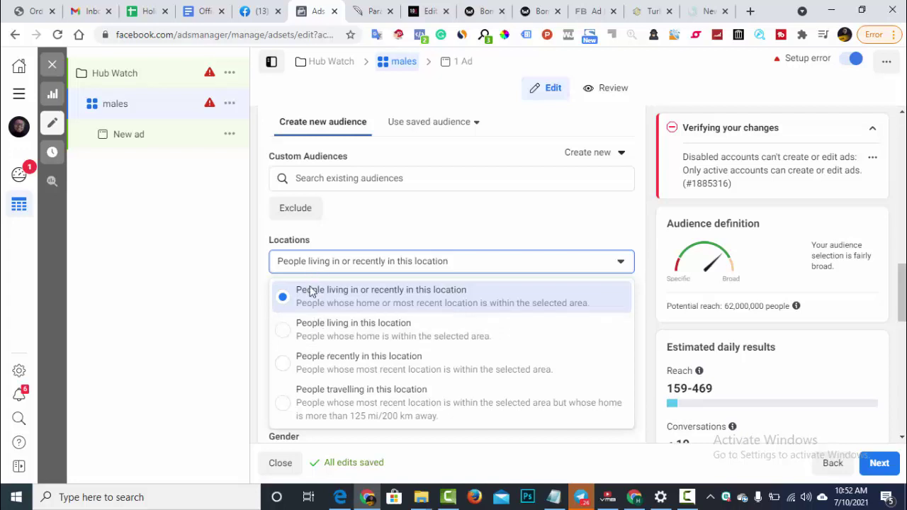
click(353, 332)
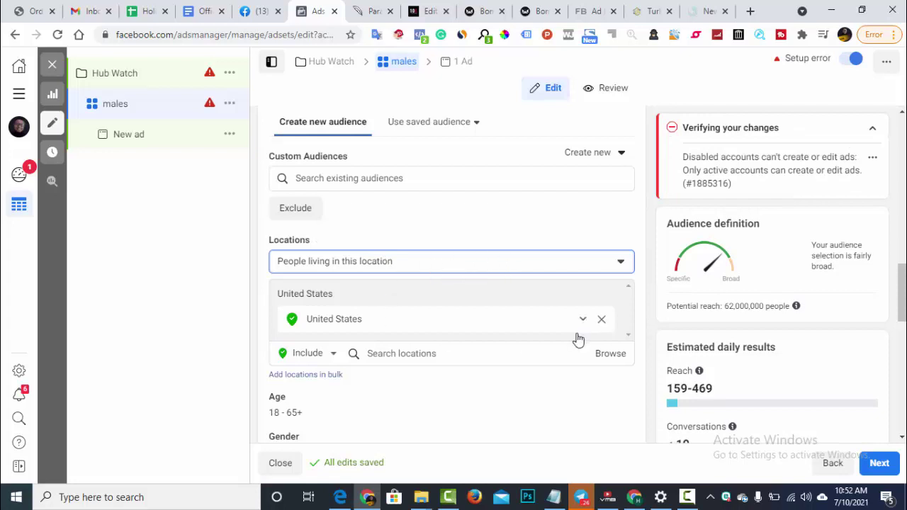
click(420, 356)
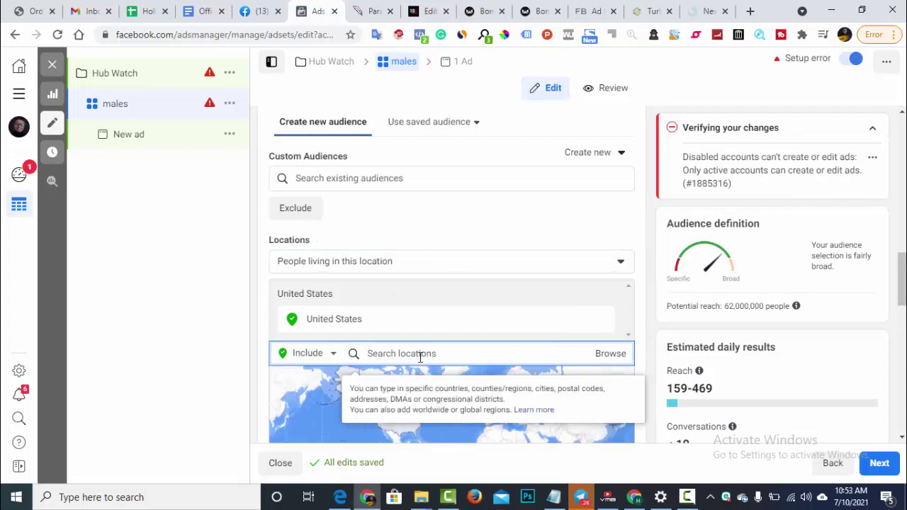
text(Nigeria)
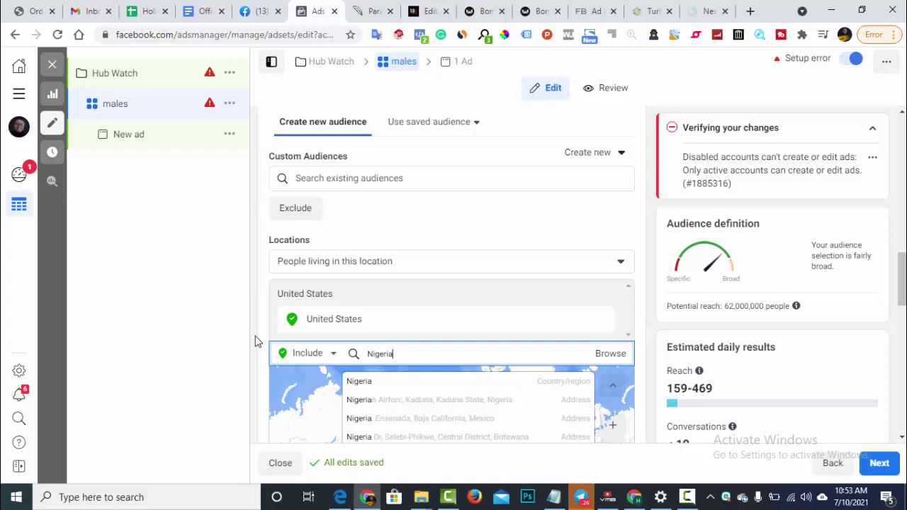
scroll(257, 341, down, 1)
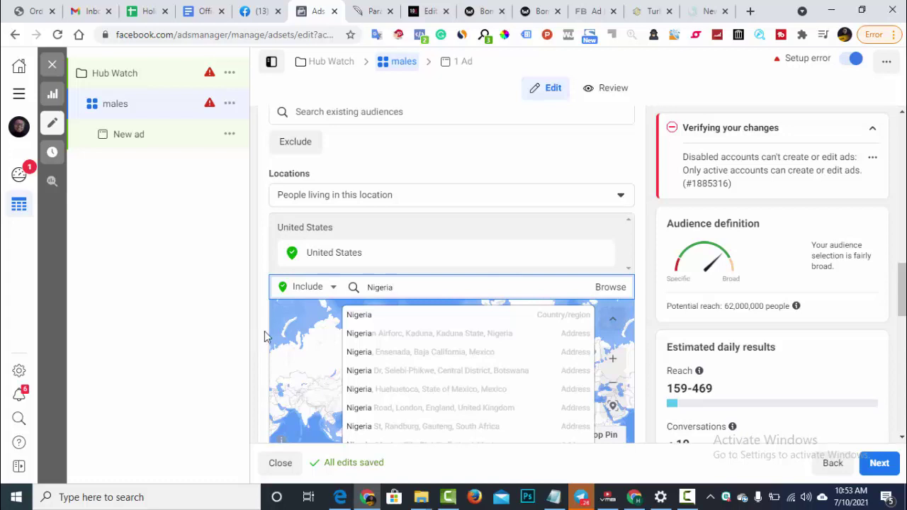
click(258, 305)
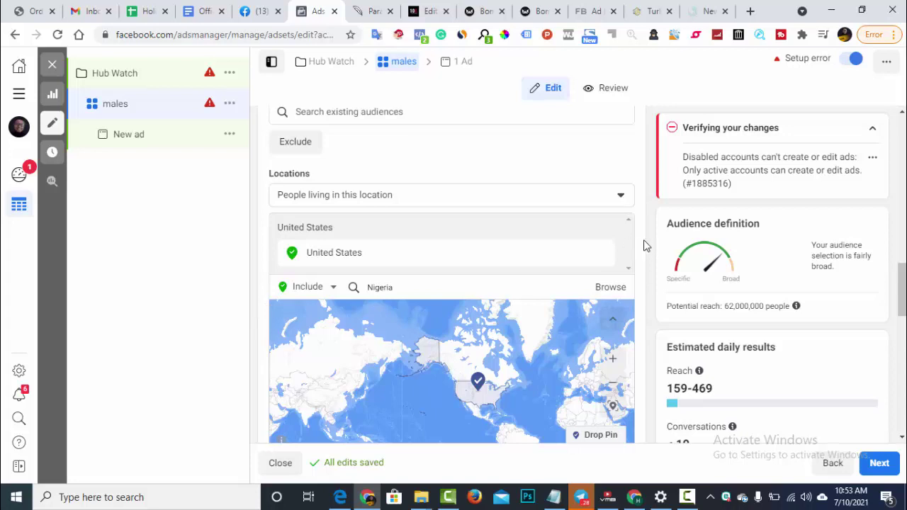
scroll(652, 270, down, 3)
scroll(650, 272, up, 2)
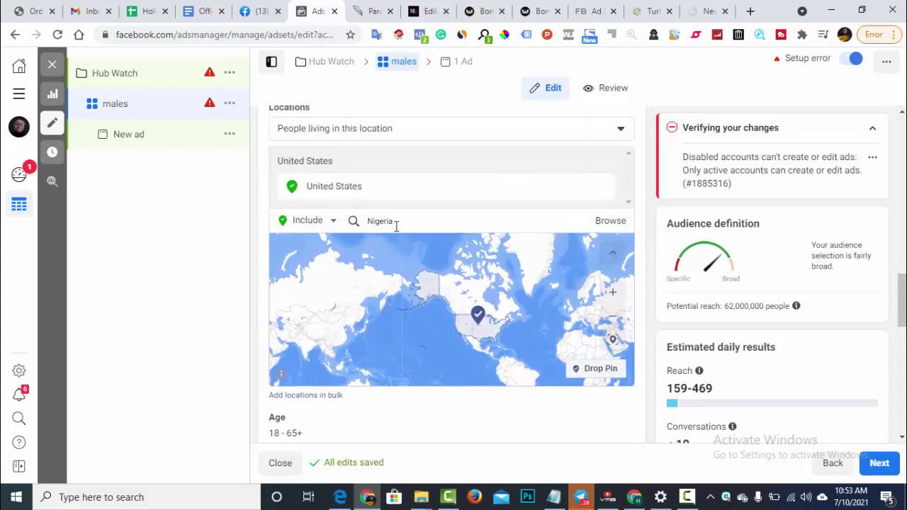
- Replace the Nigeria search text and include Lagos, Port Harcourt, Abuja and Ogun in Nigeria as targeted locations
drag(397, 222, 360, 221)
key(BackSpace)
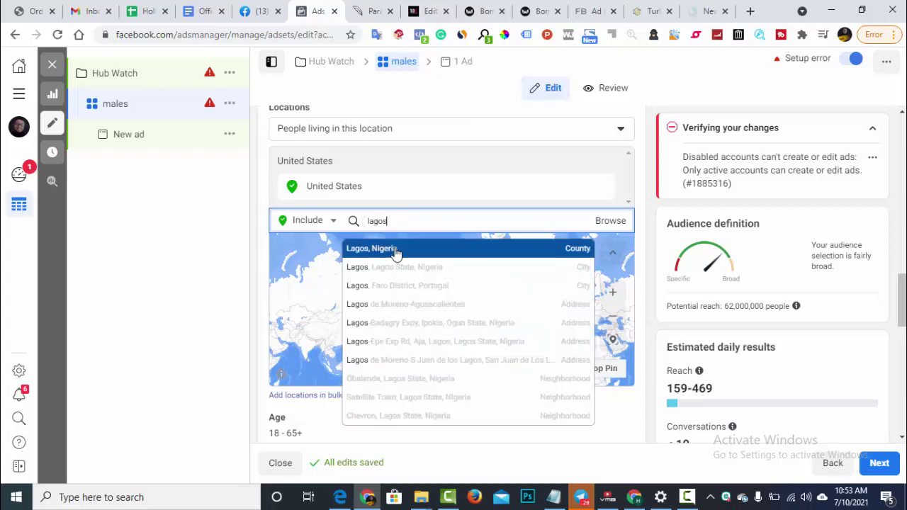
click(398, 253)
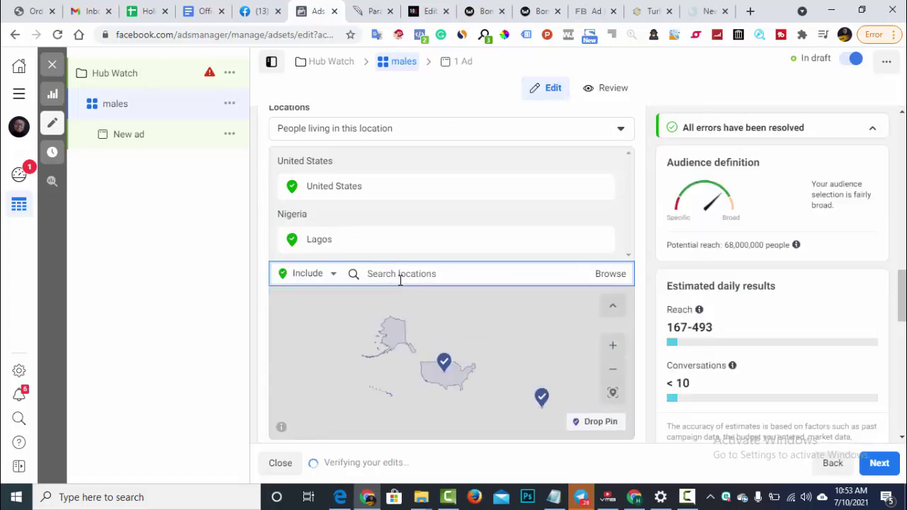
text(Port)
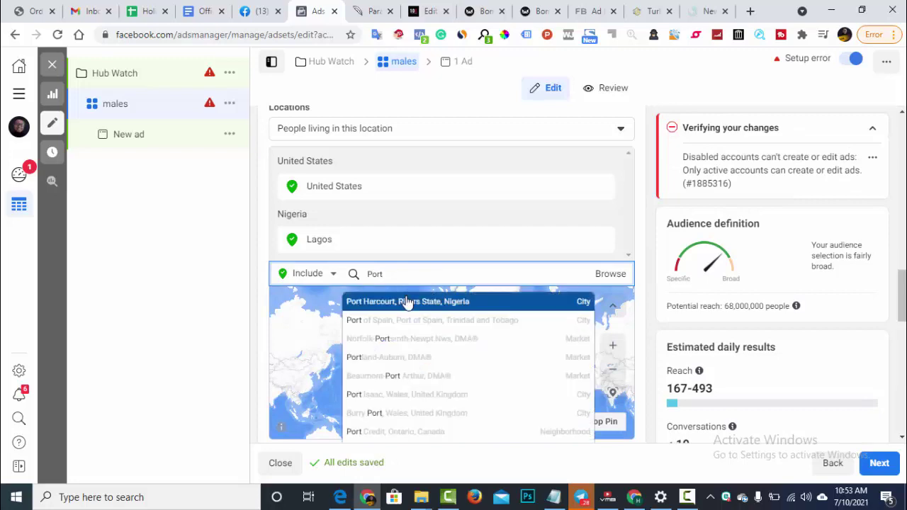
click(407, 302)
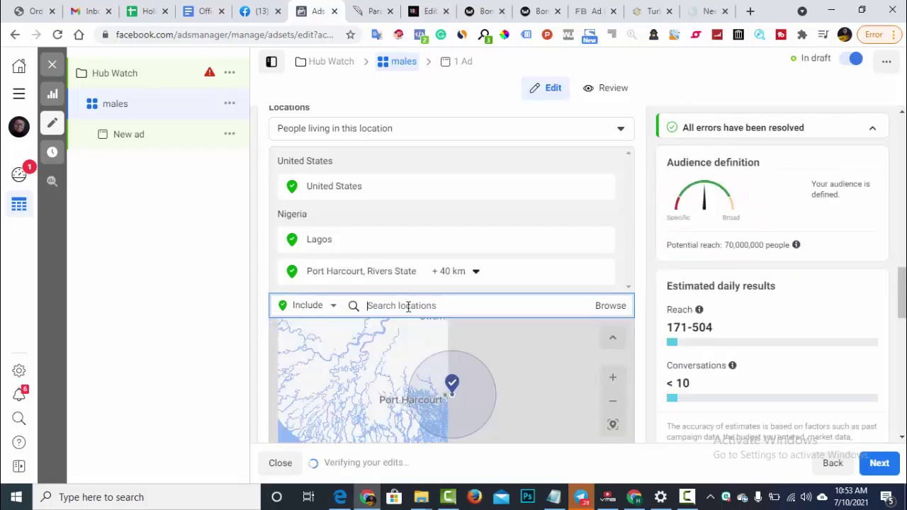
text(Abuja)
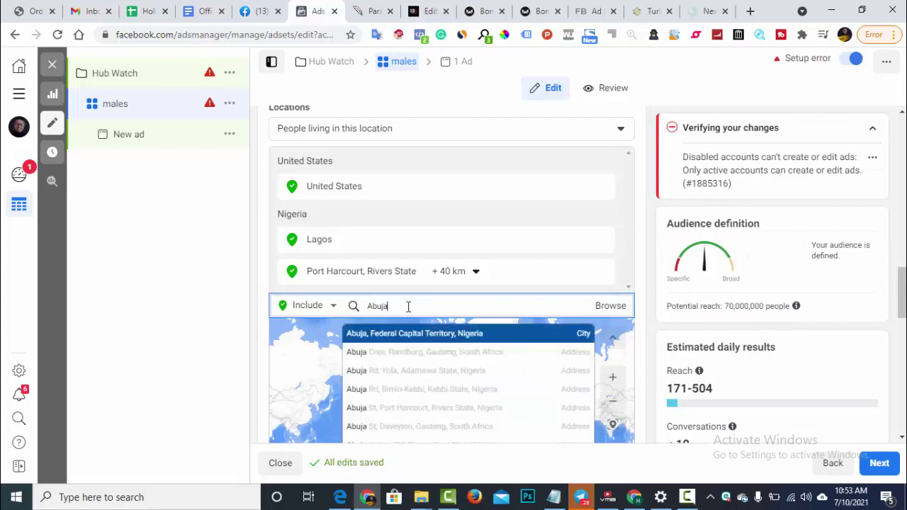
click(426, 340)
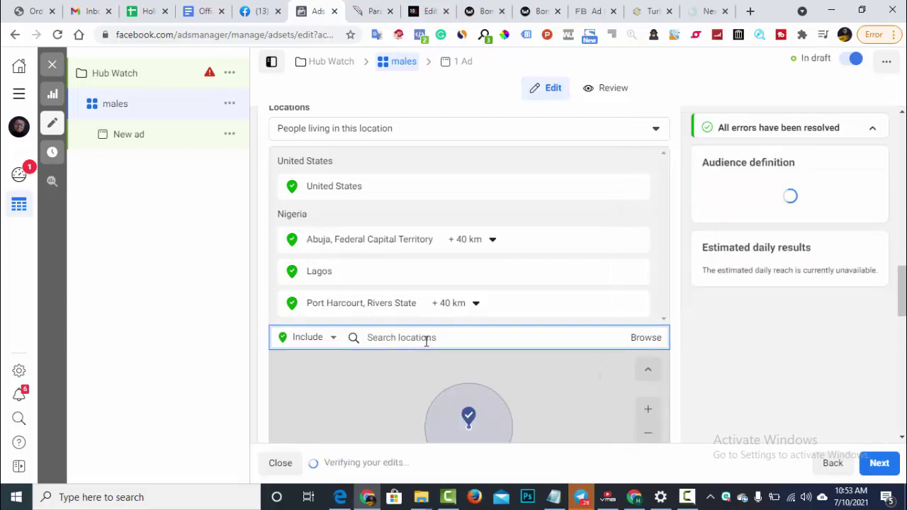
text(ogun)
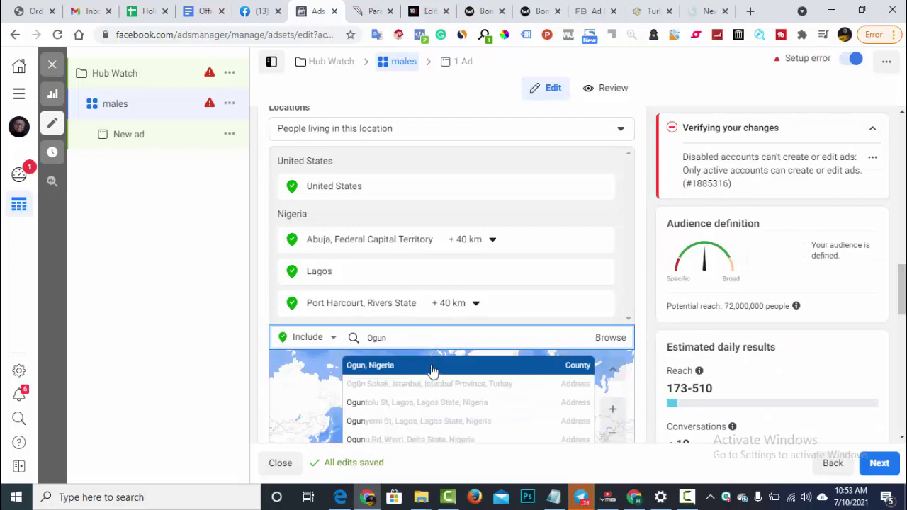
click(433, 367)
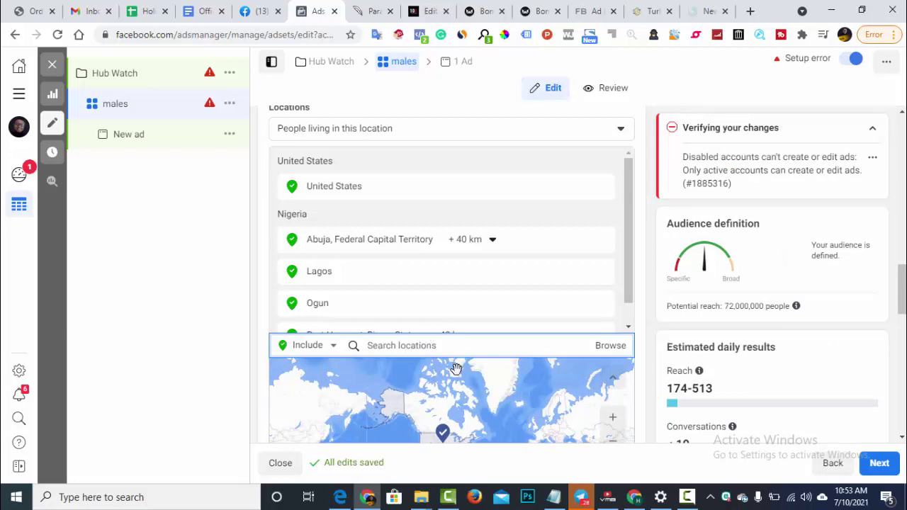
- Remove United States from the targeted locations and check the audience's potential reach
scroll(464, 268, down, 1)
scroll(446, 261, up, 1)
click(600, 187)
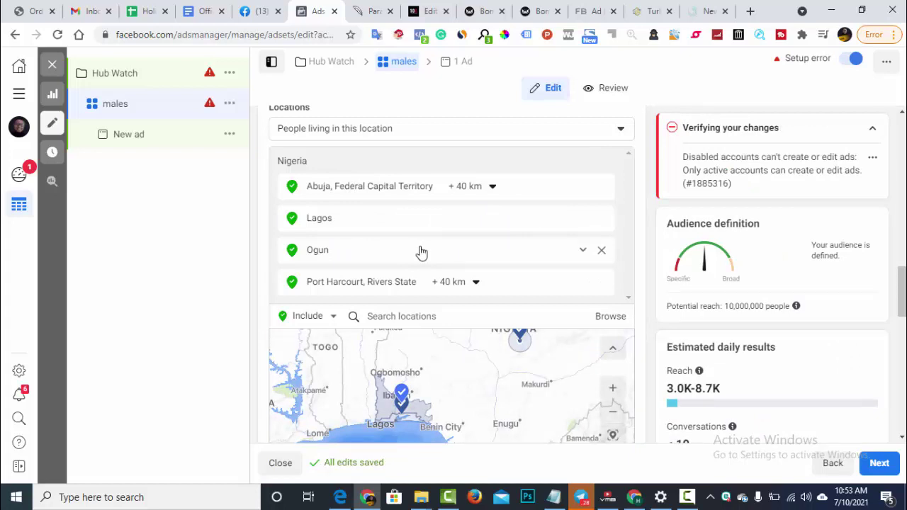
click(415, 316)
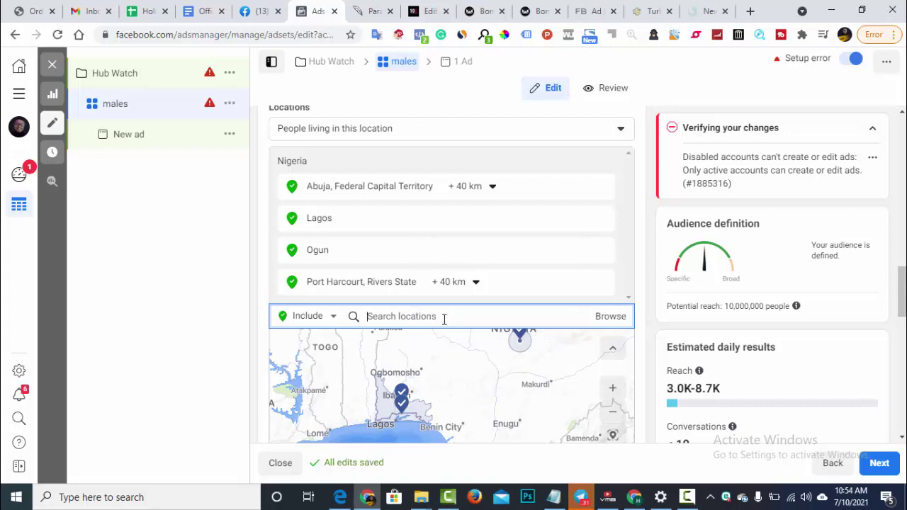
drag(724, 306, 768, 306)
click(652, 249)
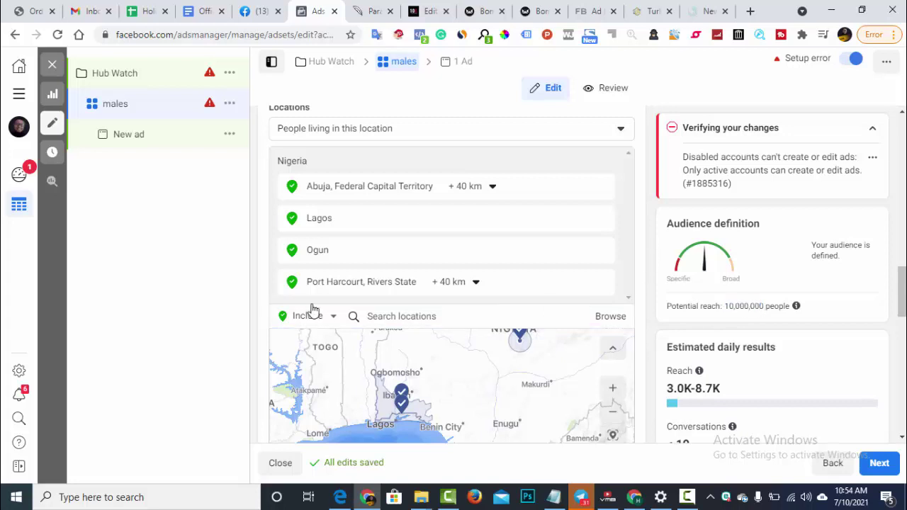
- Set the audience's age range to 25–45
scroll(252, 318, down, 5)
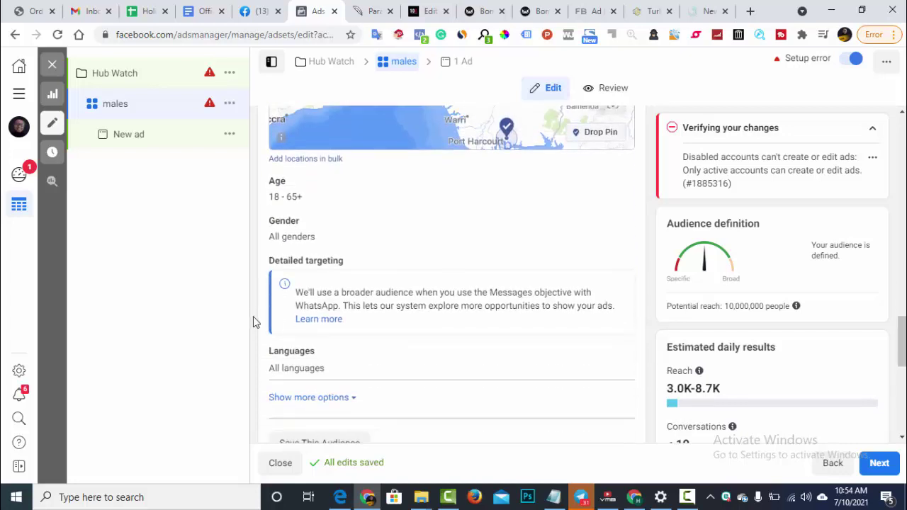
click(617, 186)
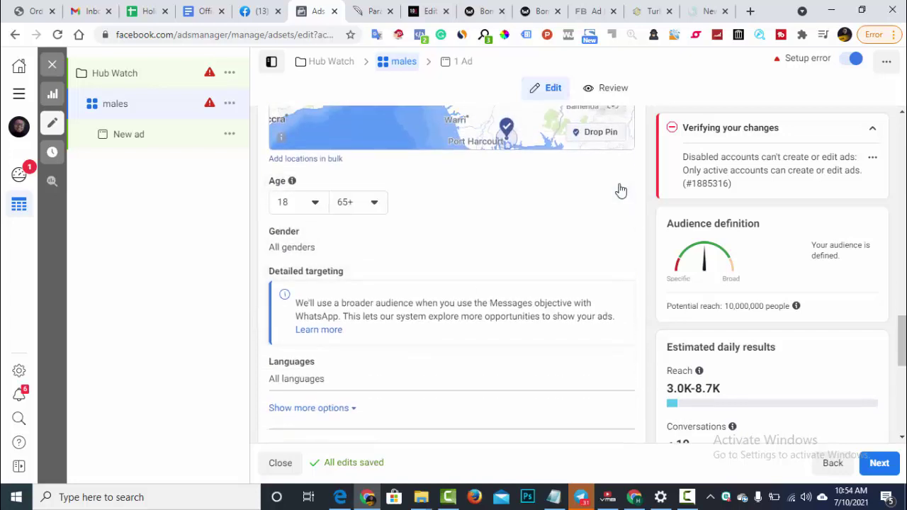
click(311, 207)
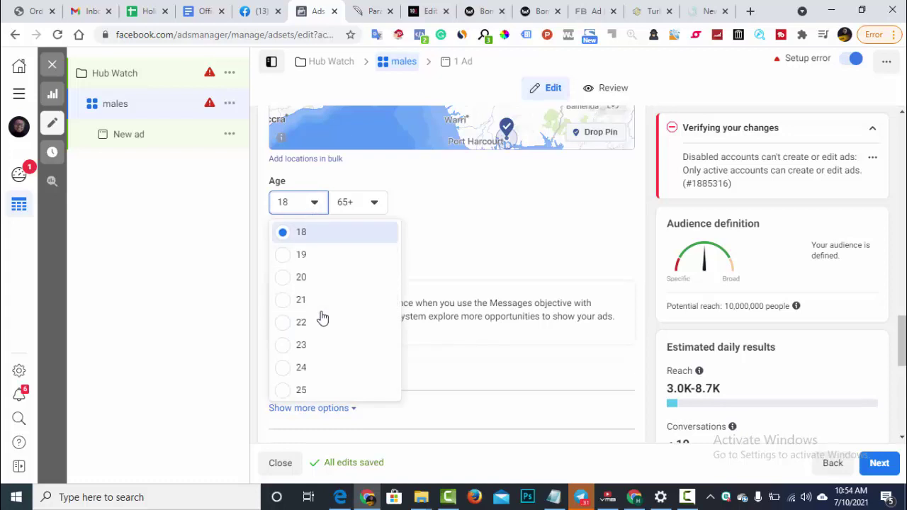
scroll(320, 319, down, 1)
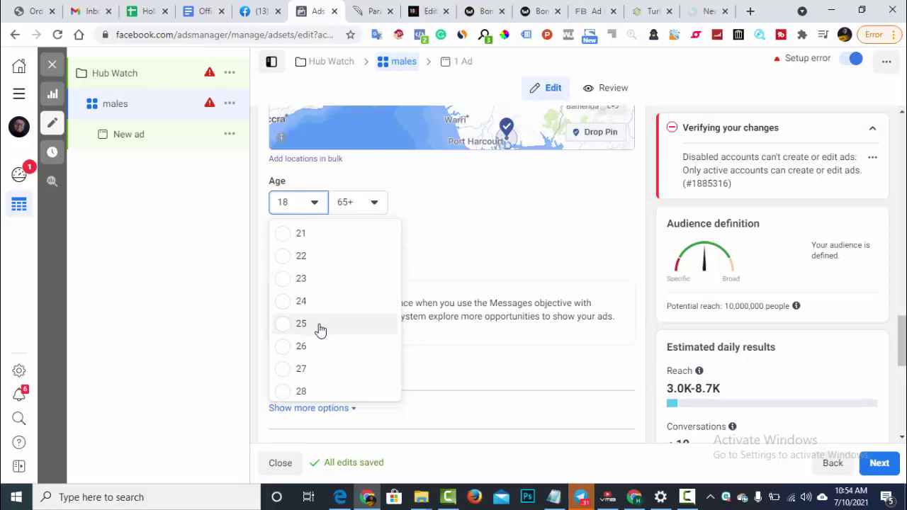
click(314, 324)
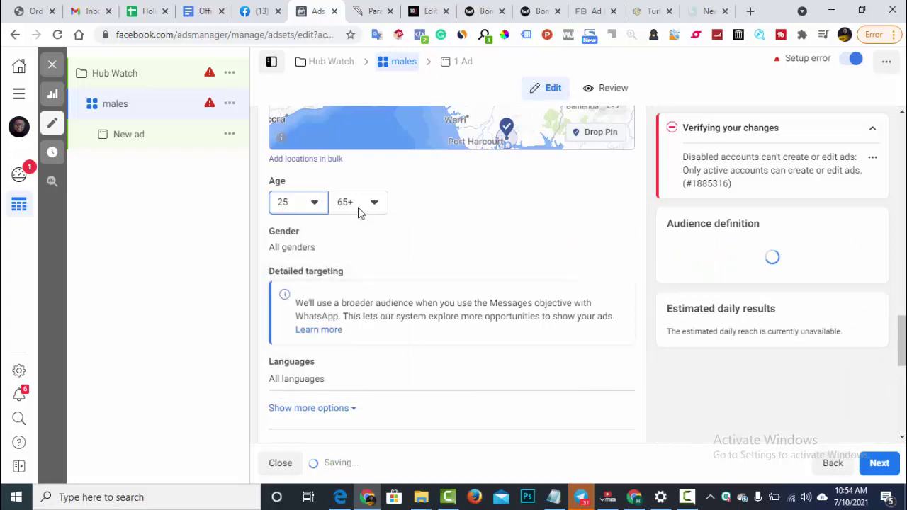
click(360, 211)
scroll(364, 304, up, 2)
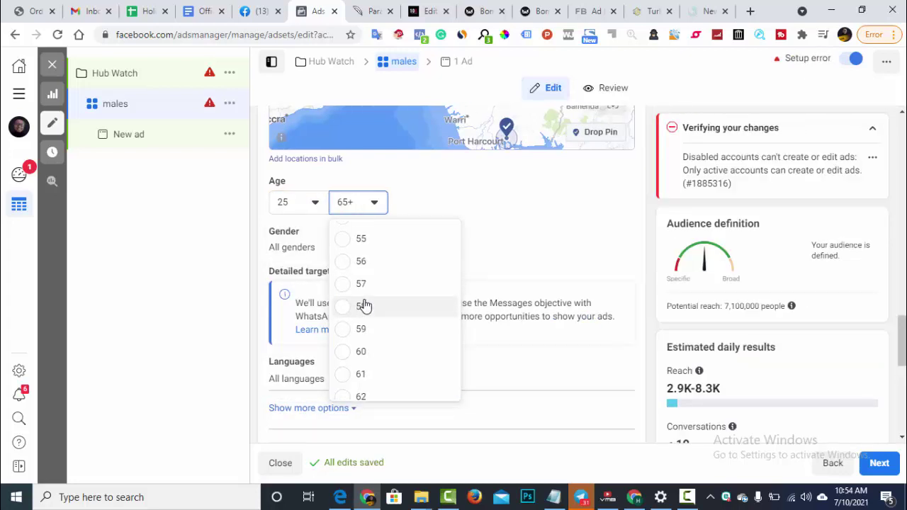
scroll(365, 305, up, 3)
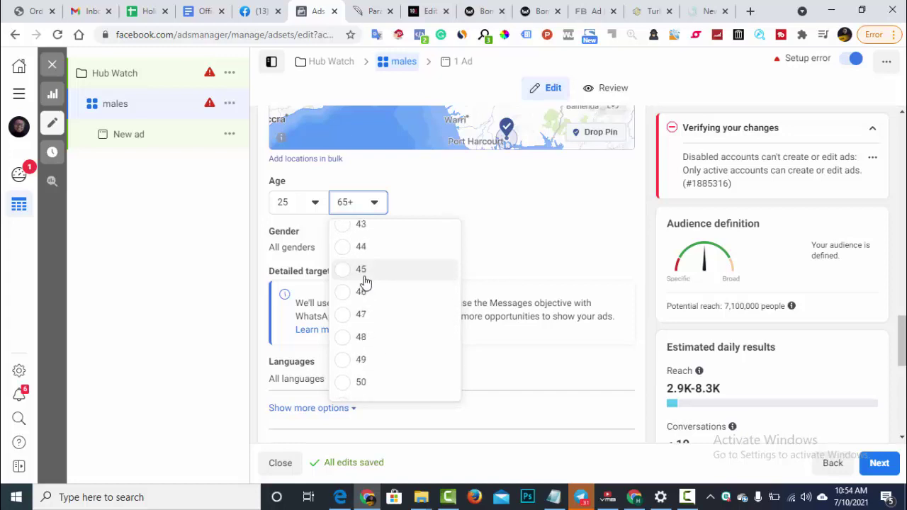
click(362, 273)
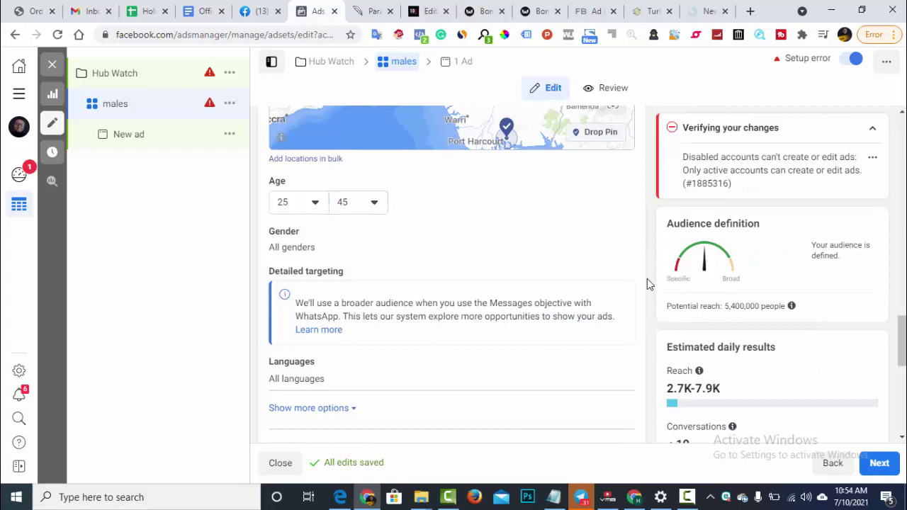
scroll(647, 279, up, 7)
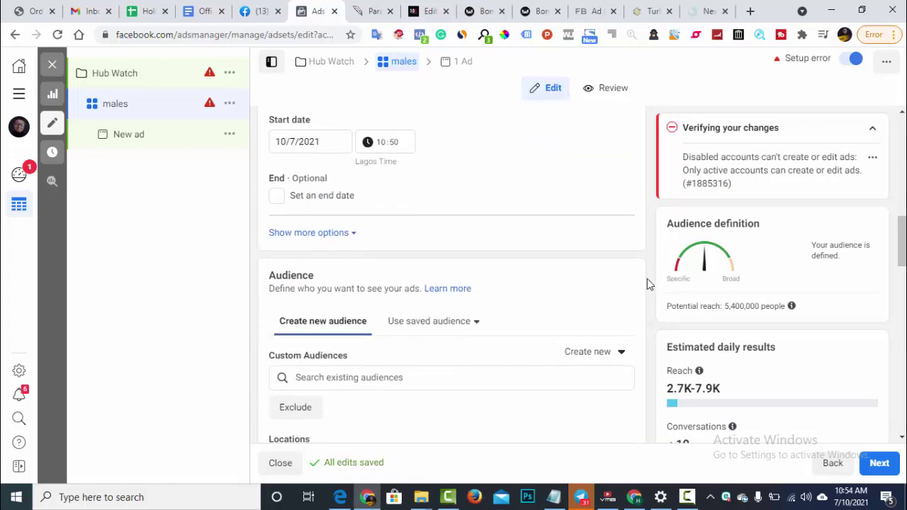
- Switch the ad set to manual placements and exclude Audience Network from its platforms
scroll(647, 277, up, 1)
scroll(647, 277, down, 10)
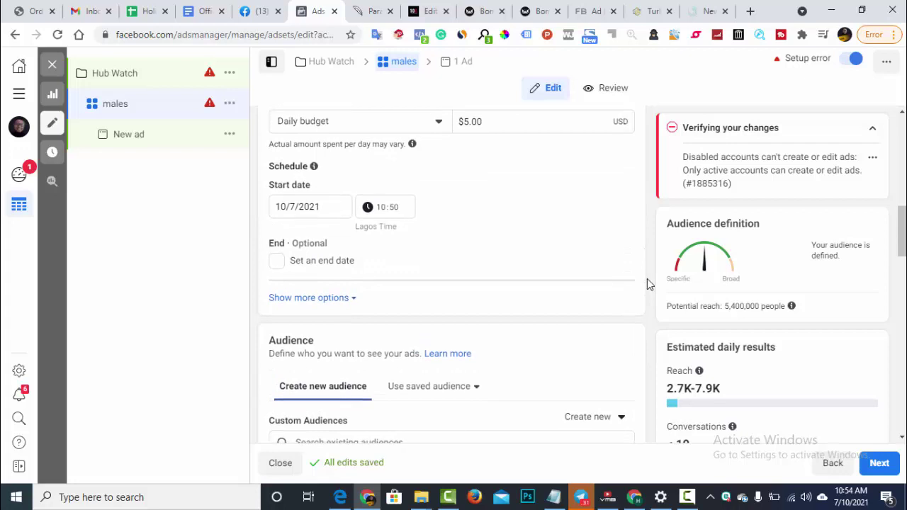
scroll(644, 291, down, 2)
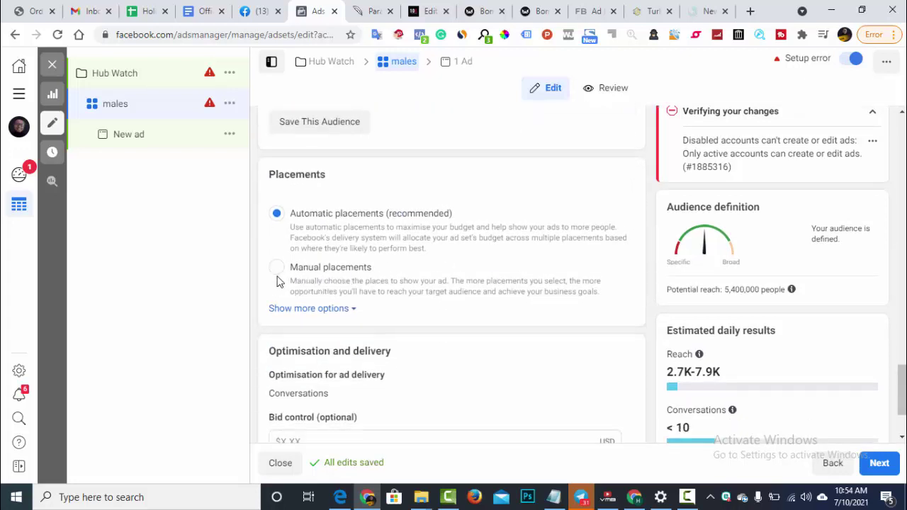
click(278, 272)
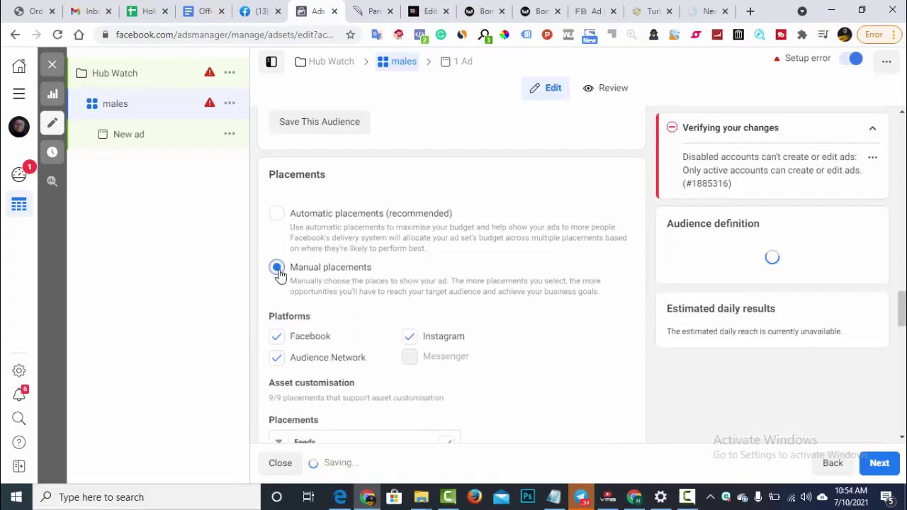
scroll(280, 275, down, 2)
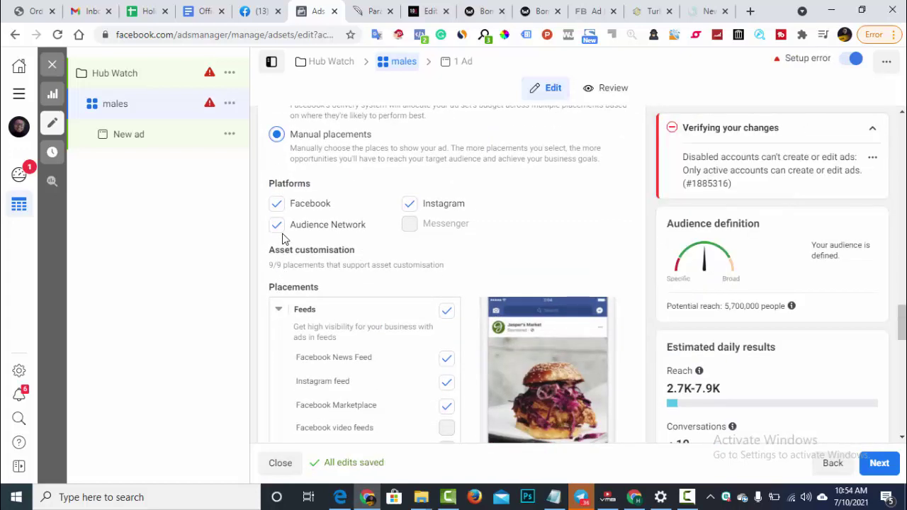
click(278, 227)
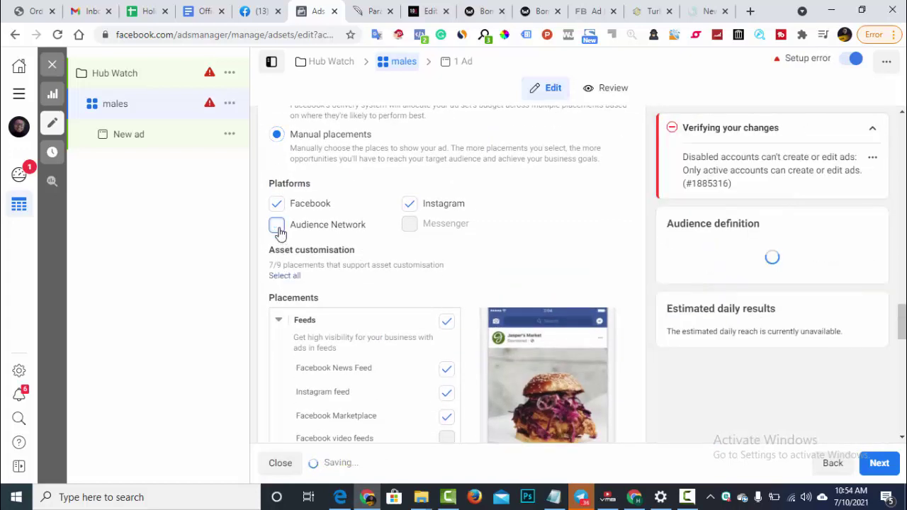
- Deselect the Facebook Marketplace, Instagram Explore, Stories and In-article placements, keeping only Facebook News Feed and Instagram feed
scroll(652, 244, down, 2)
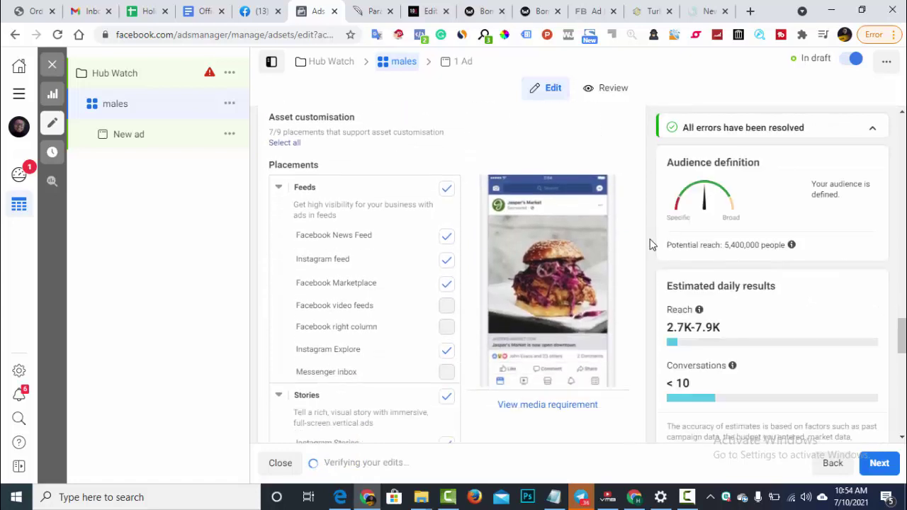
click(445, 286)
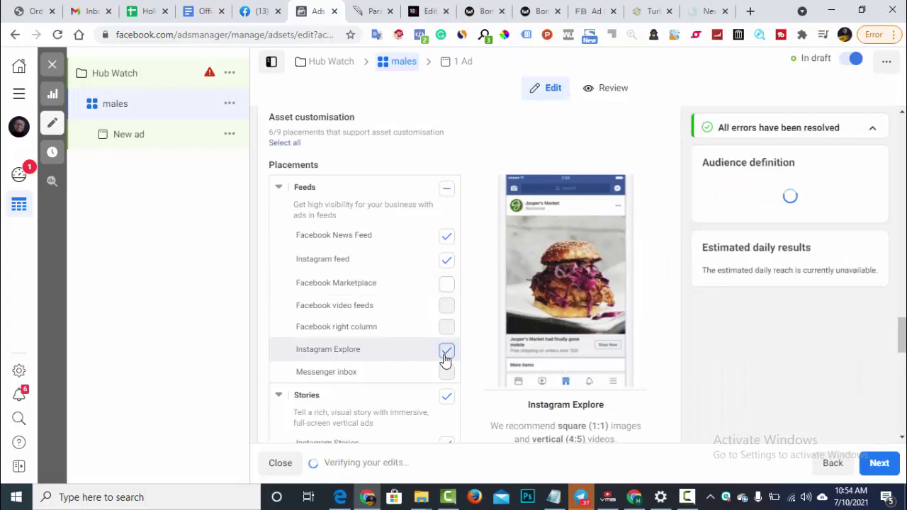
scroll(397, 368, down, 2)
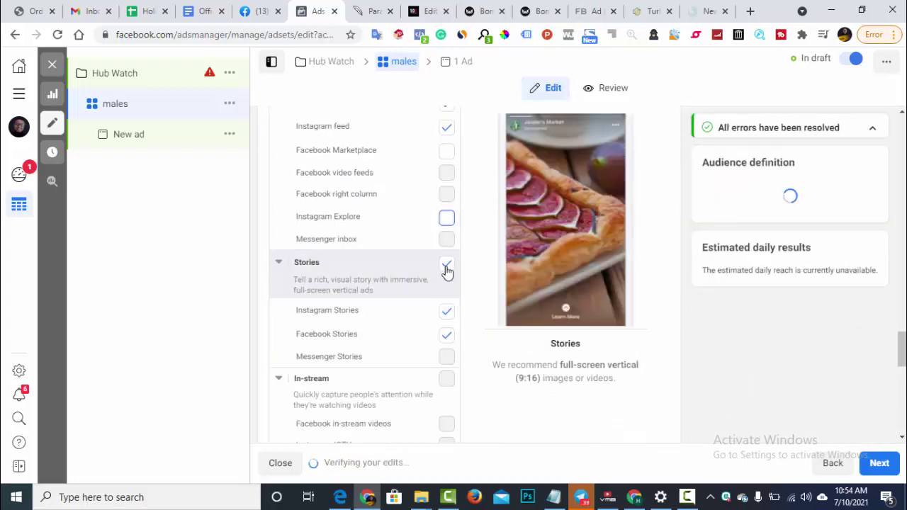
click(397, 331)
scroll(394, 331, down, 4)
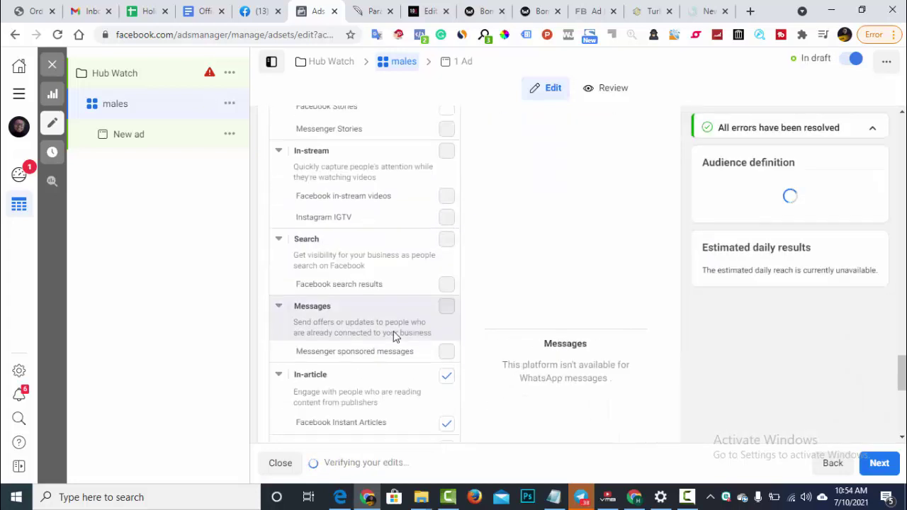
click(446, 341)
scroll(399, 364, down, 2)
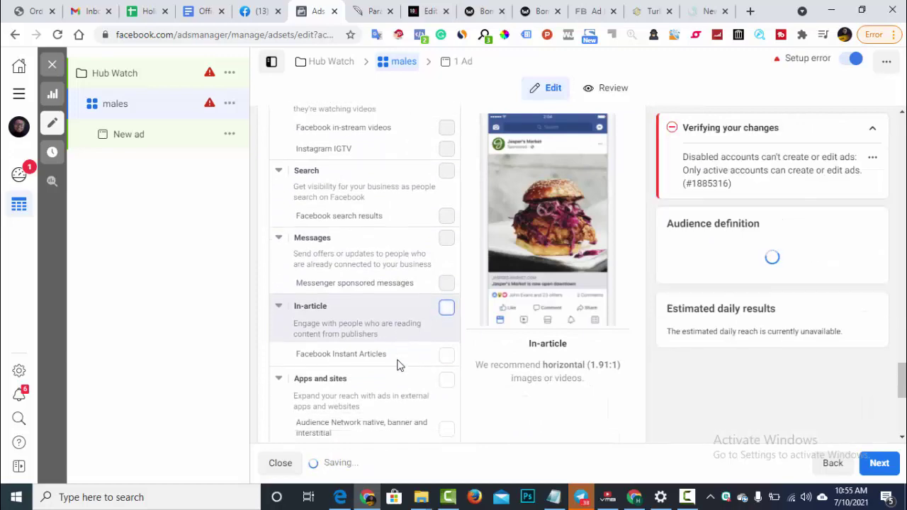
- Review the selected platforms and the full list of manual placements for the ad set
scroll(399, 364, down, 2)
scroll(411, 350, up, 5)
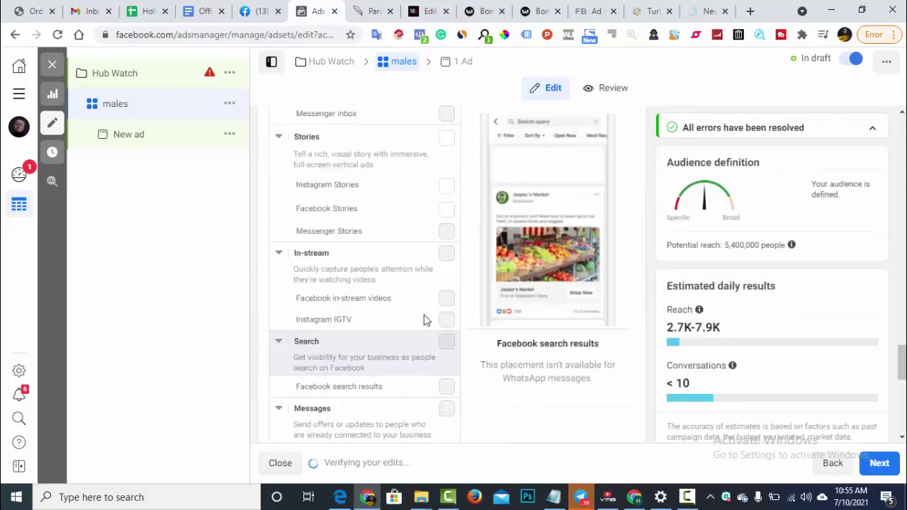
scroll(434, 308, up, 7)
scroll(435, 319, down, 3)
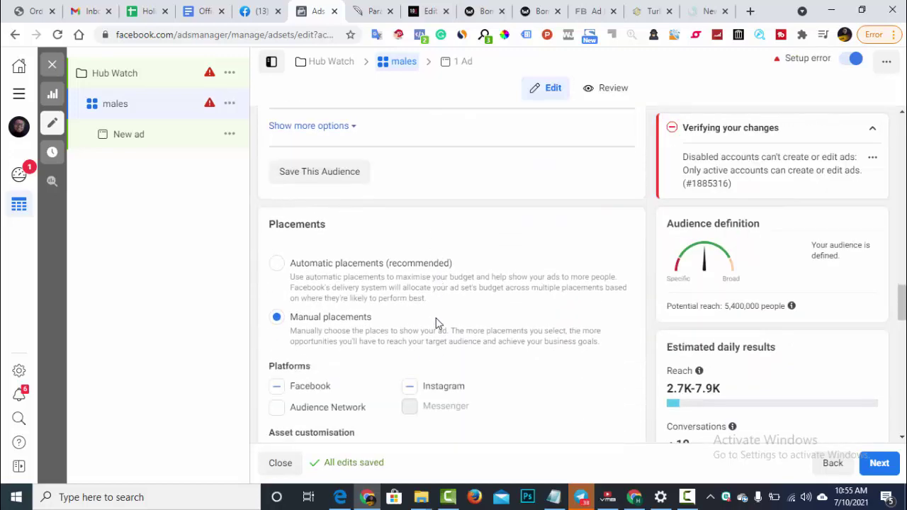
scroll(438, 324, down, 3)
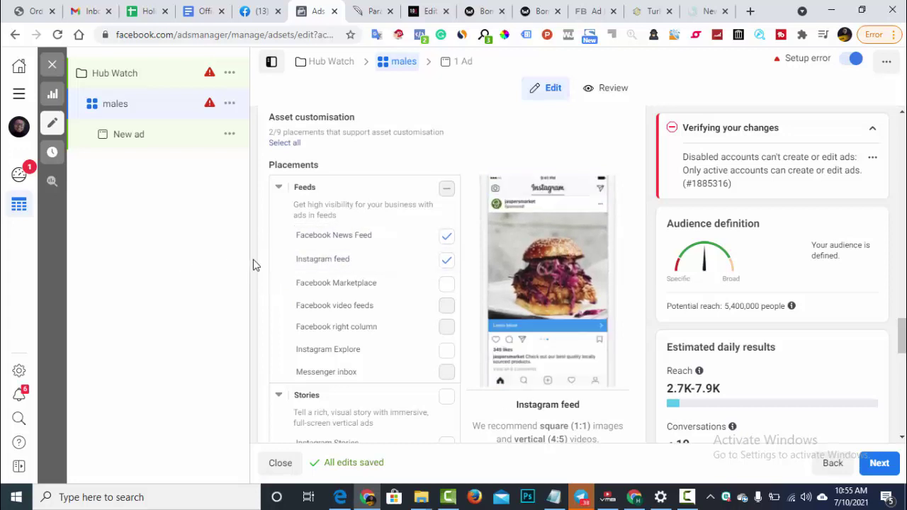
scroll(260, 257, up, 4)
scroll(259, 258, up, 1)
scroll(260, 257, down, 3)
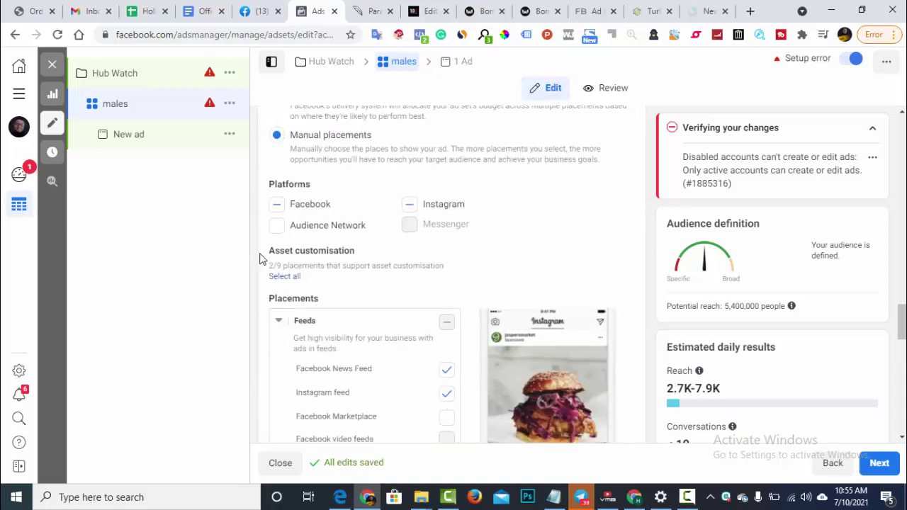
- Examine the audience's locations, age and gender settings and read the detailed targeting notice about the Messages objective with WhatsApp
scroll(259, 257, up, 5)
scroll(259, 261, up, 5)
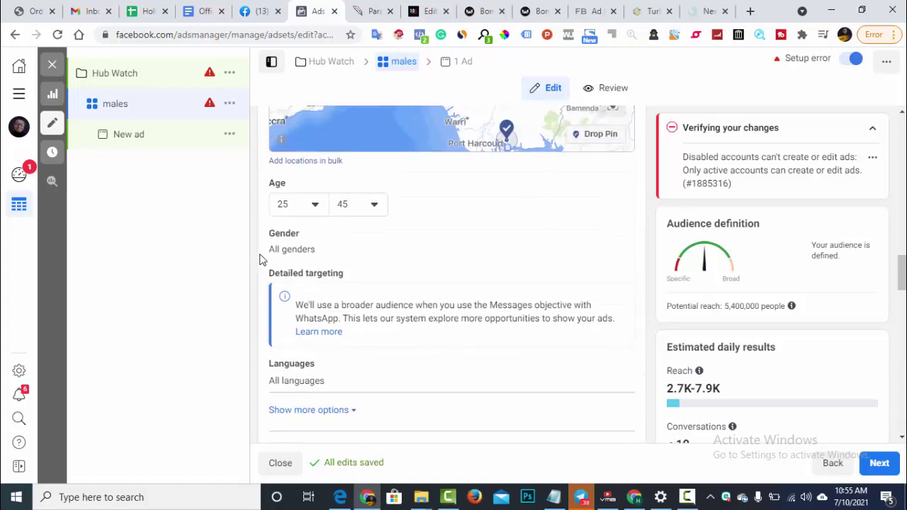
scroll(259, 264, down, 6)
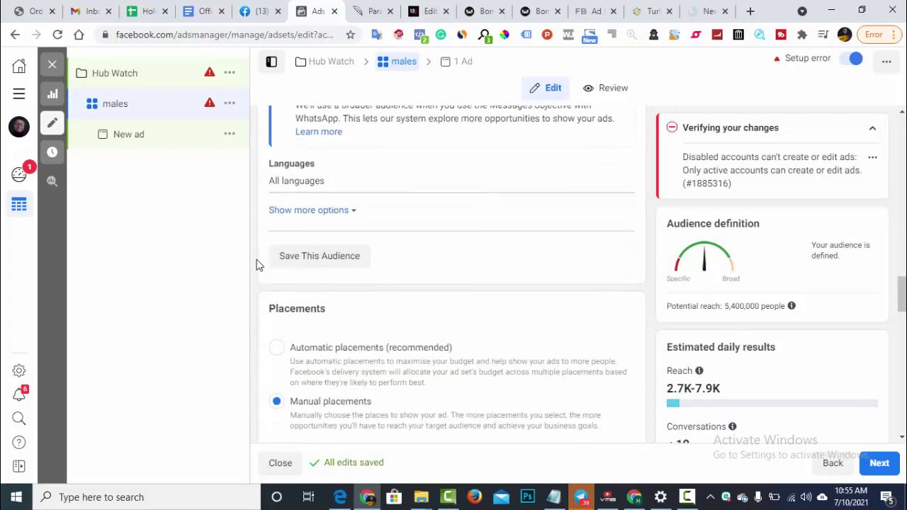
scroll(258, 267, down, 15)
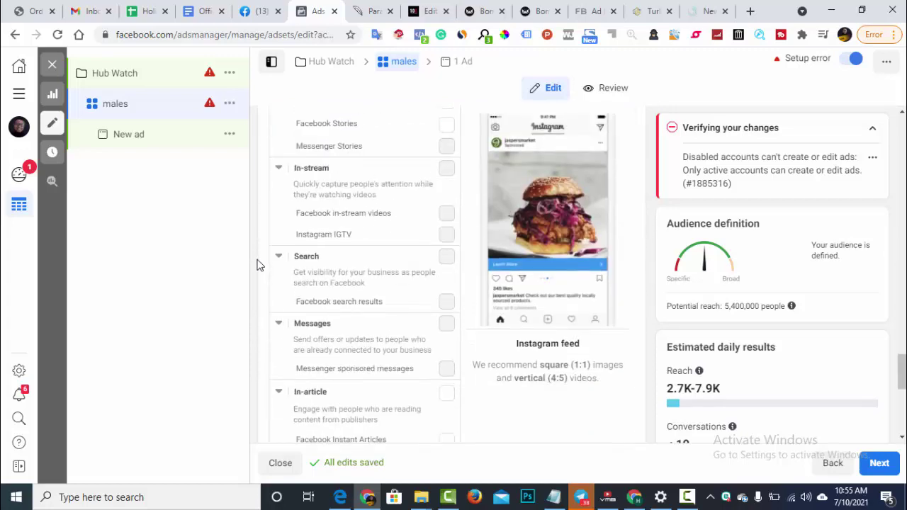
scroll(259, 267, up, 18)
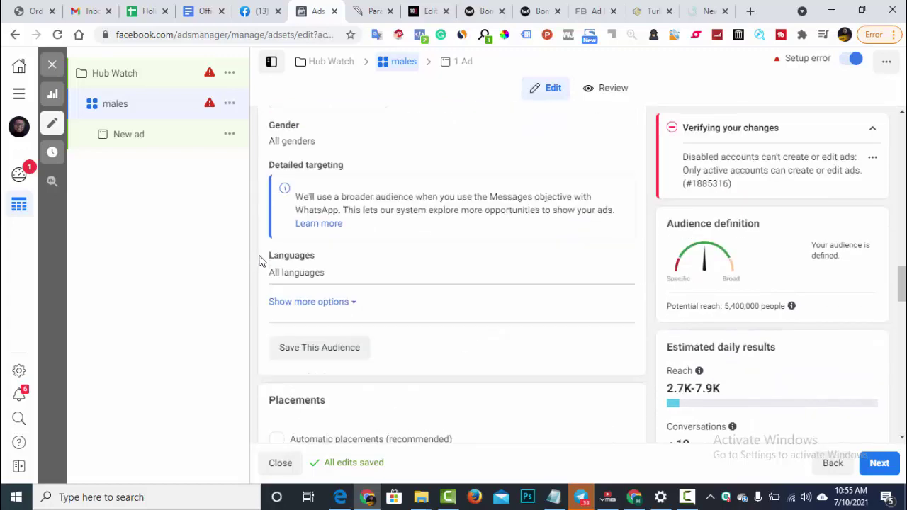
scroll(261, 260, up, 2)
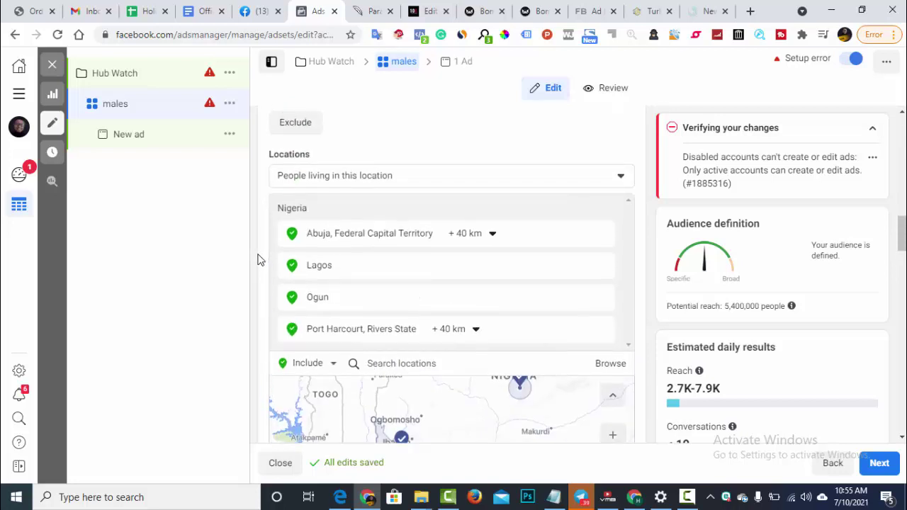
scroll(258, 261, down, 5)
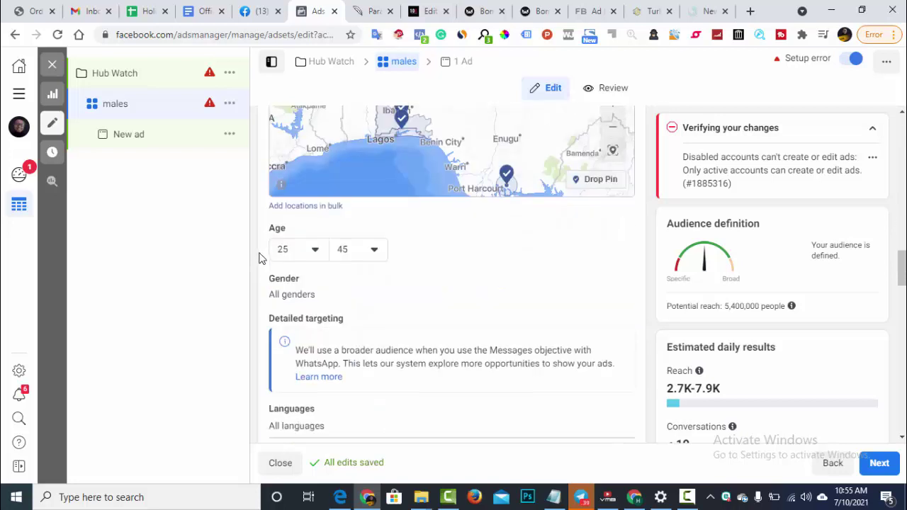
scroll(259, 259, down, 1)
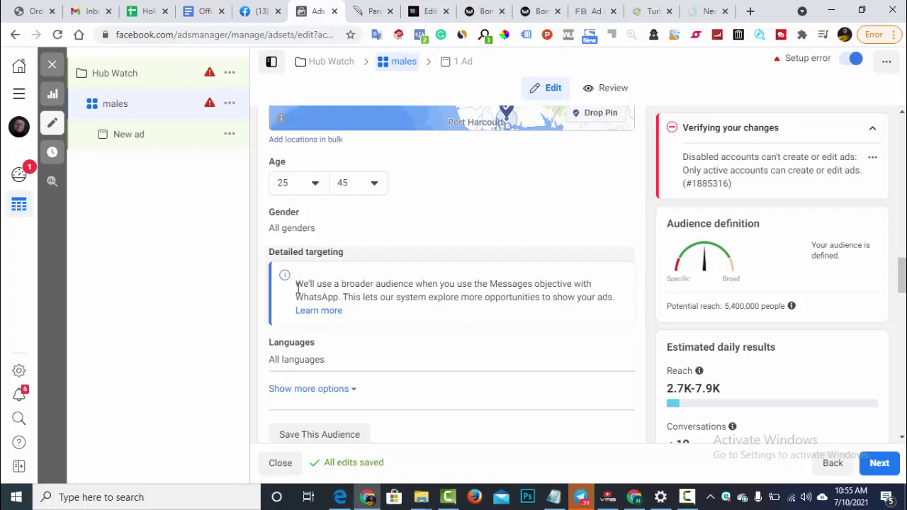
drag(295, 285, 608, 298)
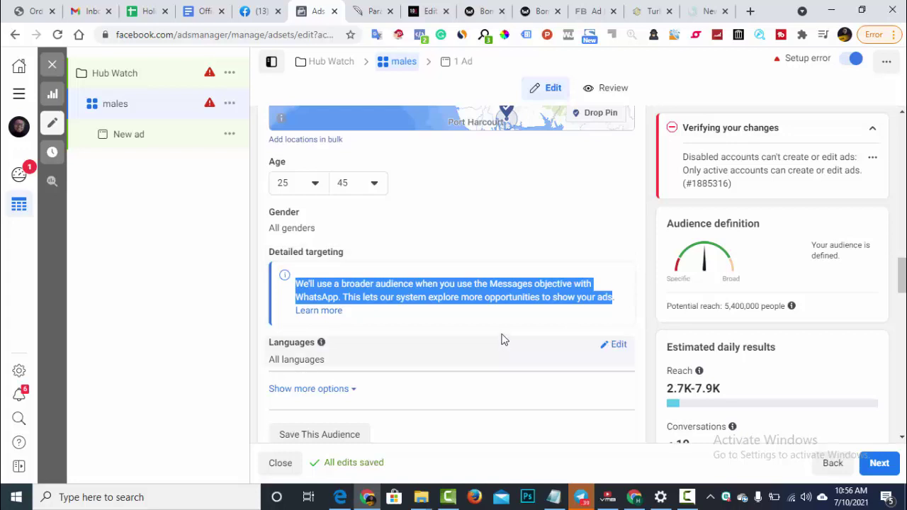
click(330, 295)
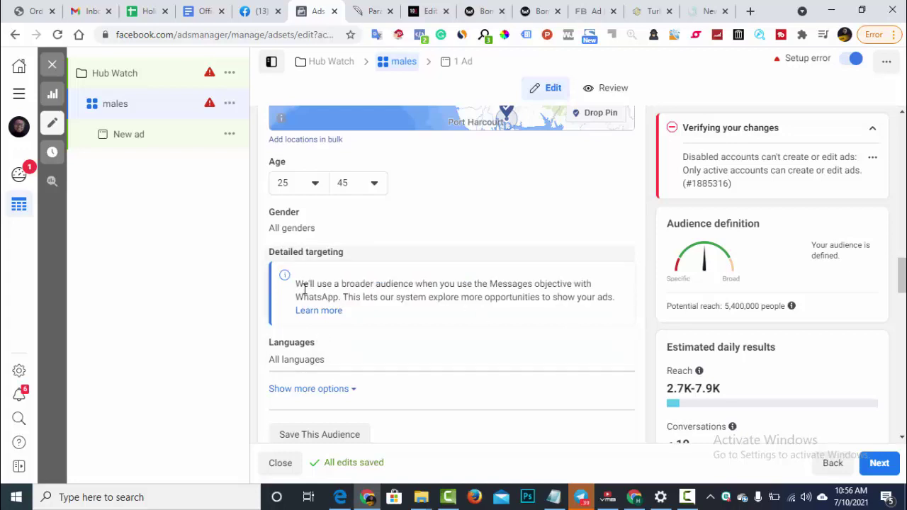
drag(299, 285, 618, 303)
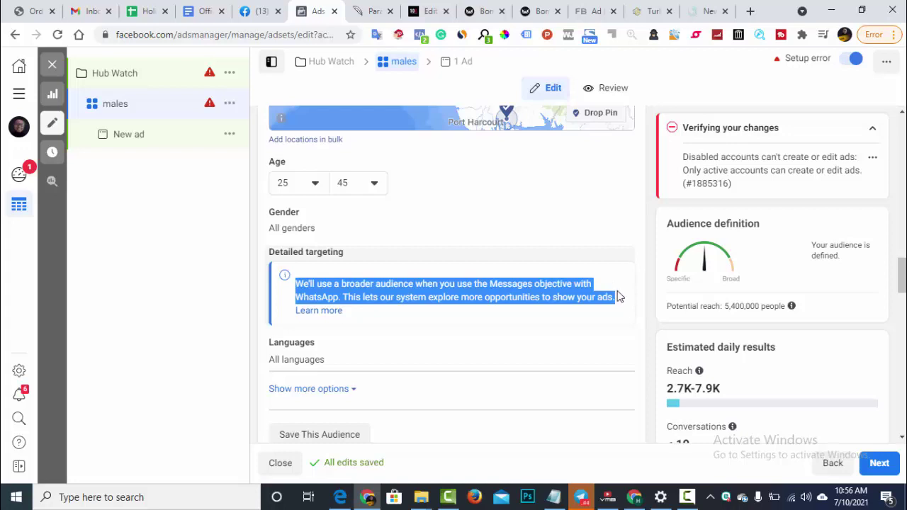
- Show the additional placement options and restrict the mobile devices to Android devices only
scroll(618, 296, down, 2)
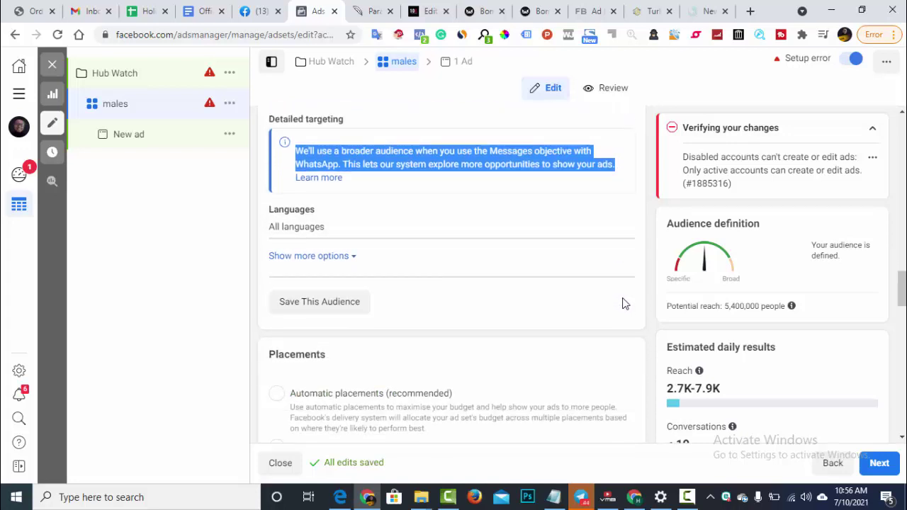
scroll(625, 305, down, 8)
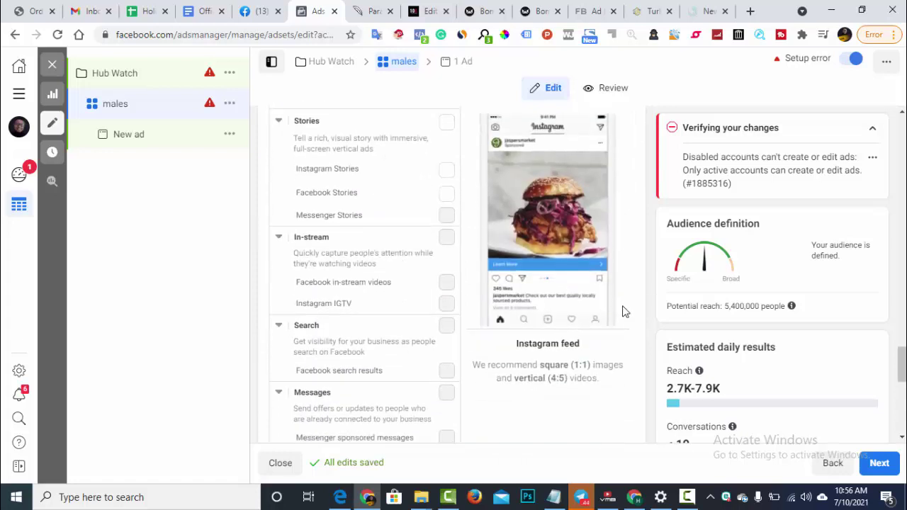
scroll(625, 311, down, 5)
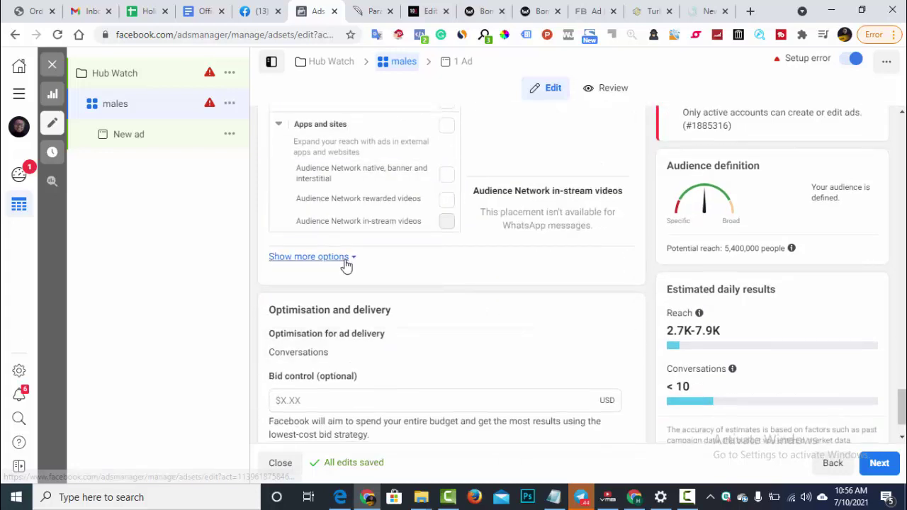
click(346, 259)
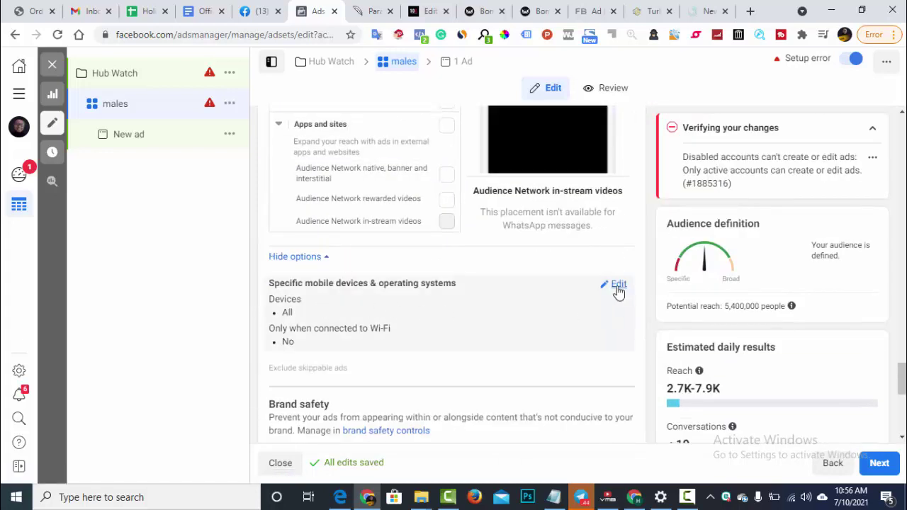
click(618, 285)
click(457, 313)
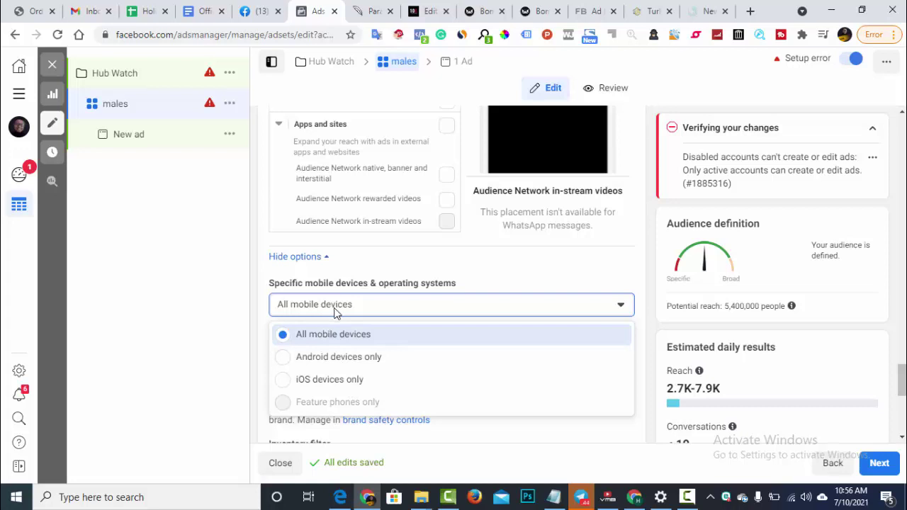
click(325, 350)
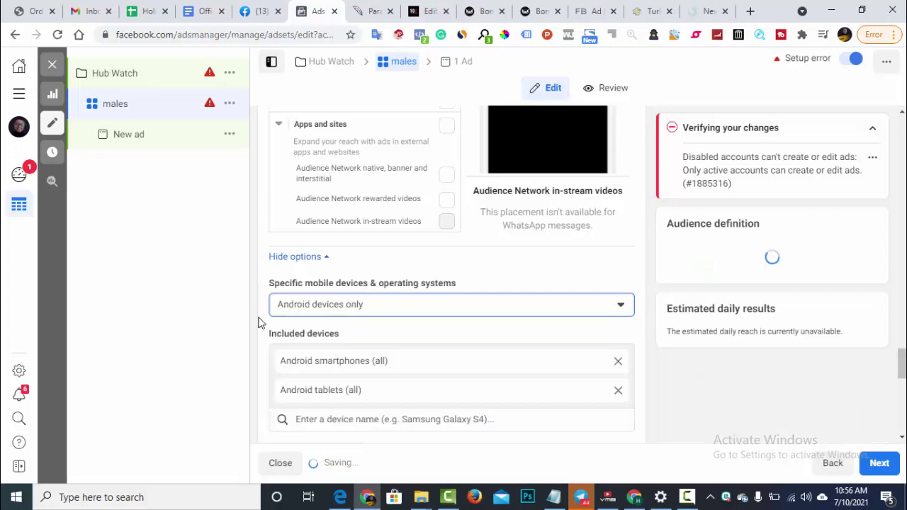
- Set the minimum Android OS version to 9.0 Pie and check the audience's potential reach
scroll(253, 304, down, 2)
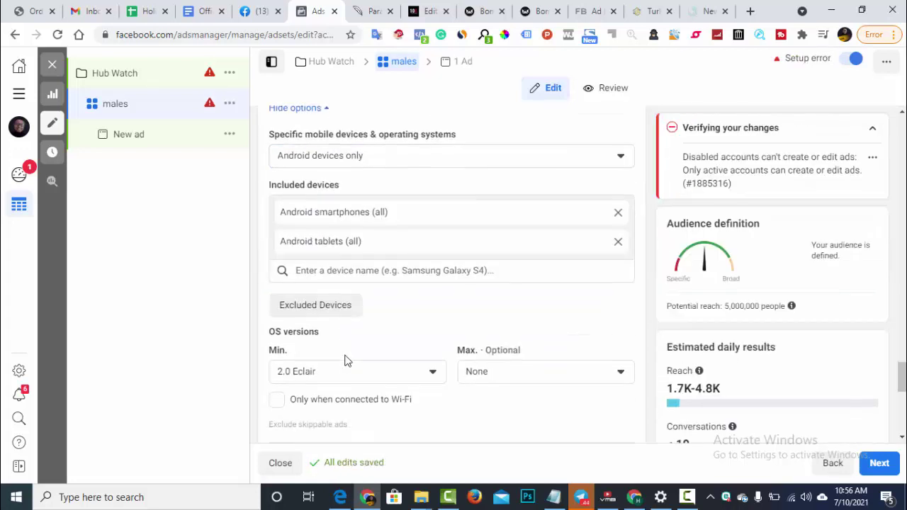
scroll(347, 361, down, 2)
click(356, 268)
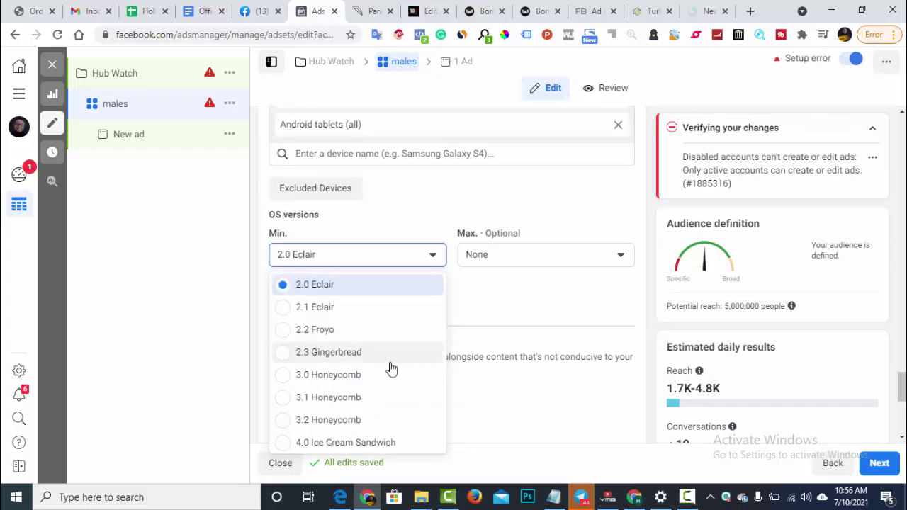
scroll(392, 369, down, 5)
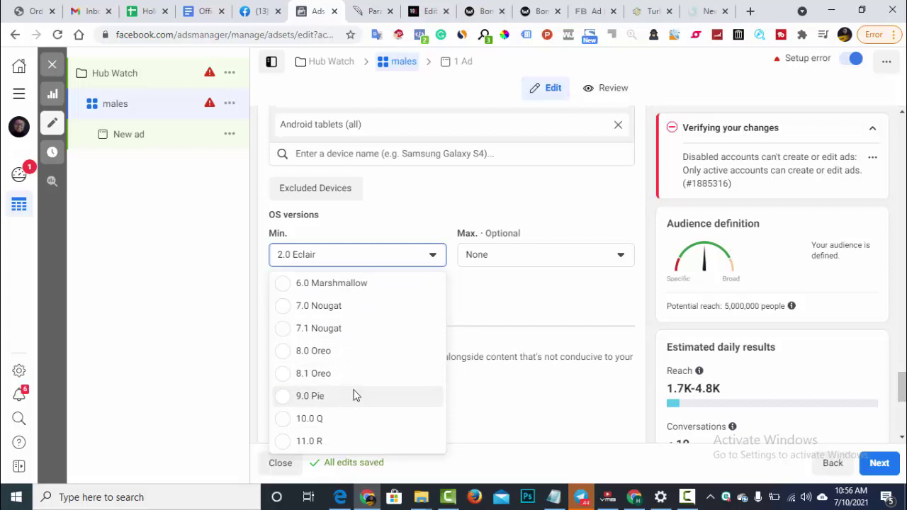
click(347, 398)
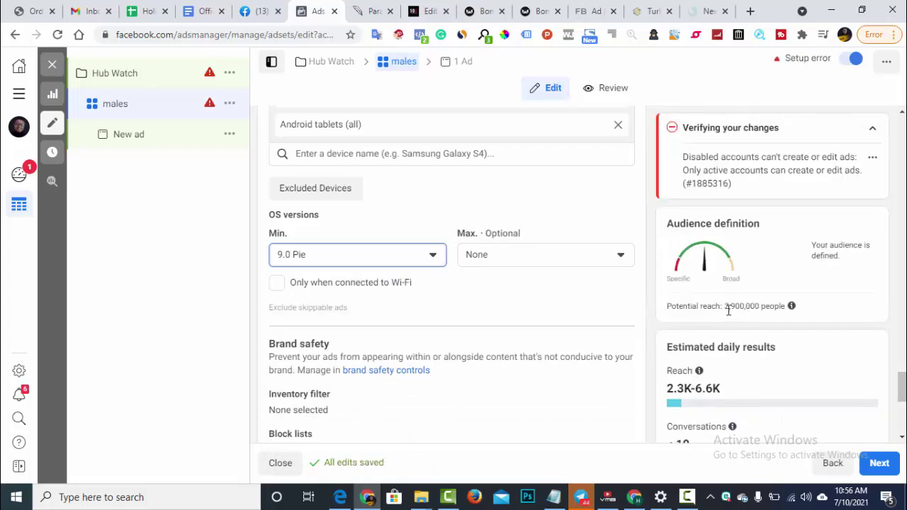
click(650, 309)
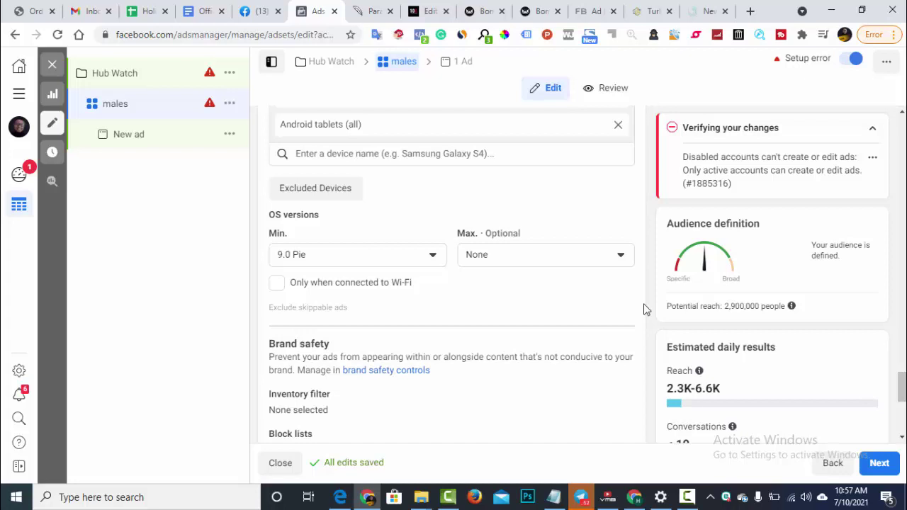
- Set the minimum Android OS version to 8.1 Oreo for the included devices
scroll(600, 342, down, 1)
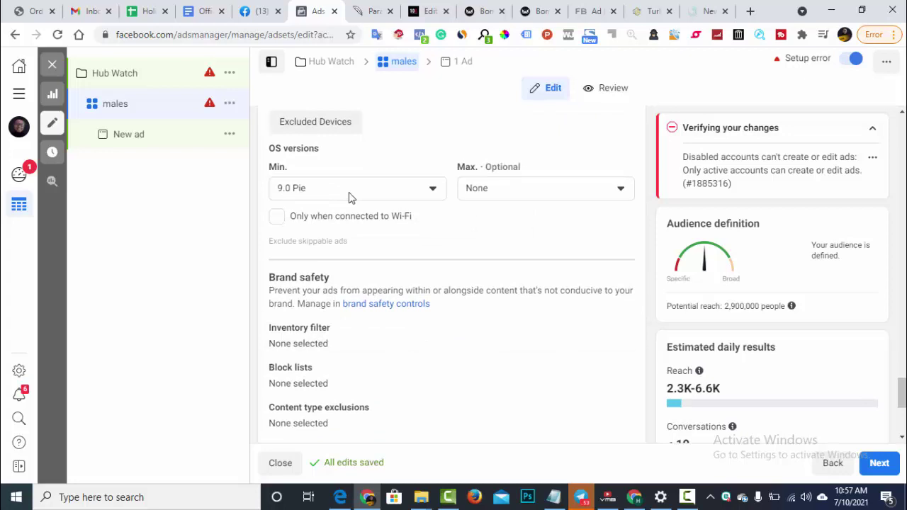
click(349, 192)
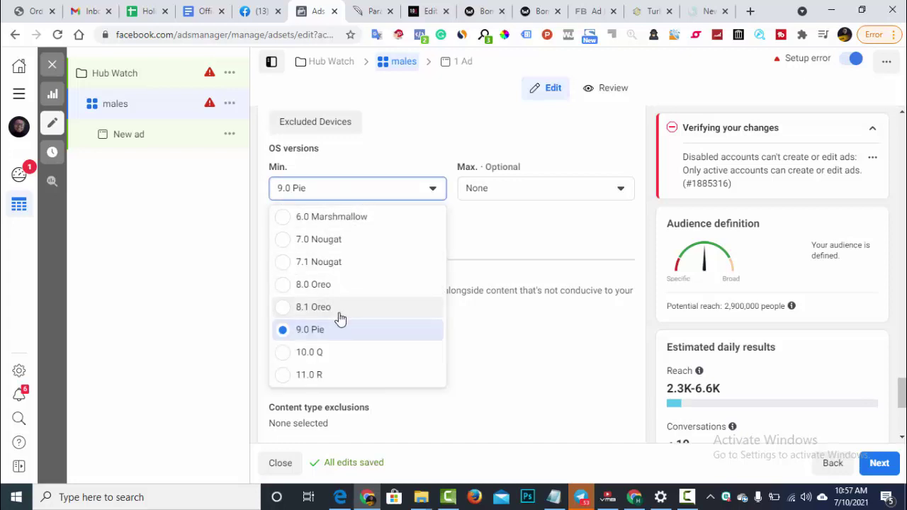
click(338, 312)
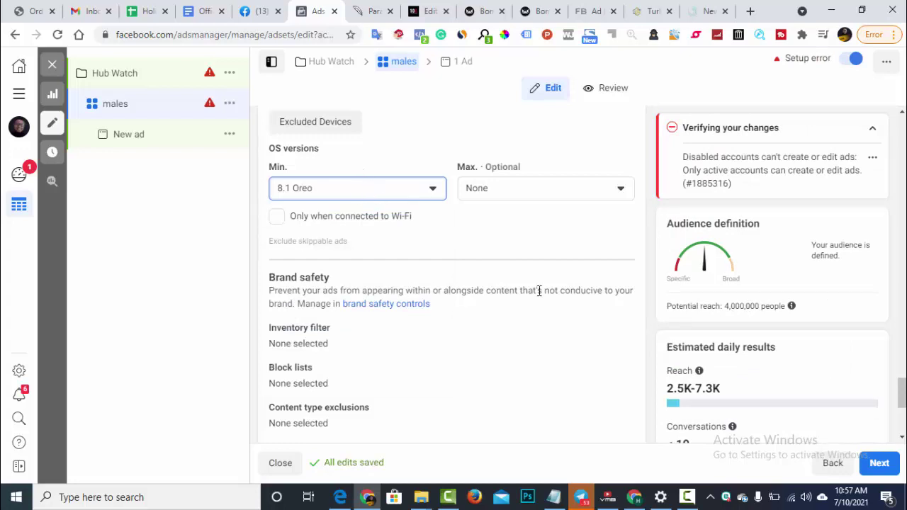
- Examine the choices for optimisation for ad delivery, Conversations and Link clicks, leaving Conversations selected
scroll(652, 312, down, 4)
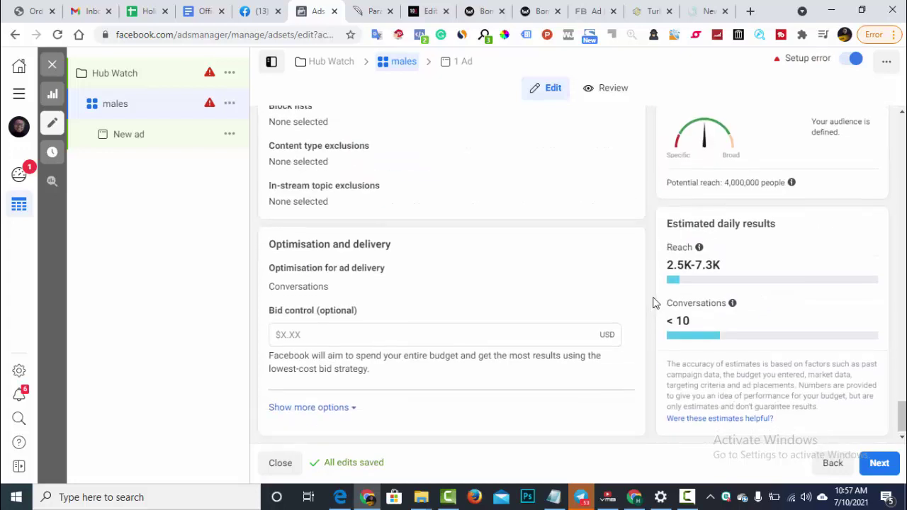
scroll(651, 301, up, 2)
scroll(363, 291, down, 2)
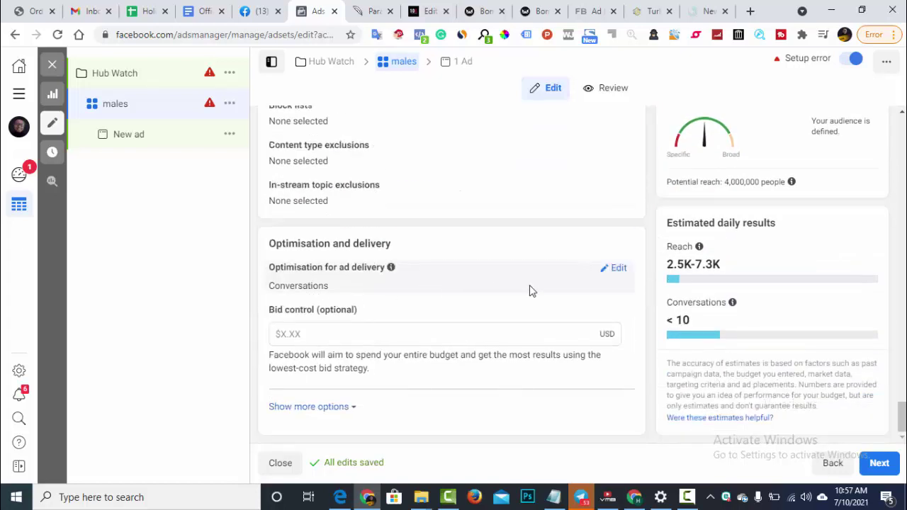
click(617, 275)
click(309, 295)
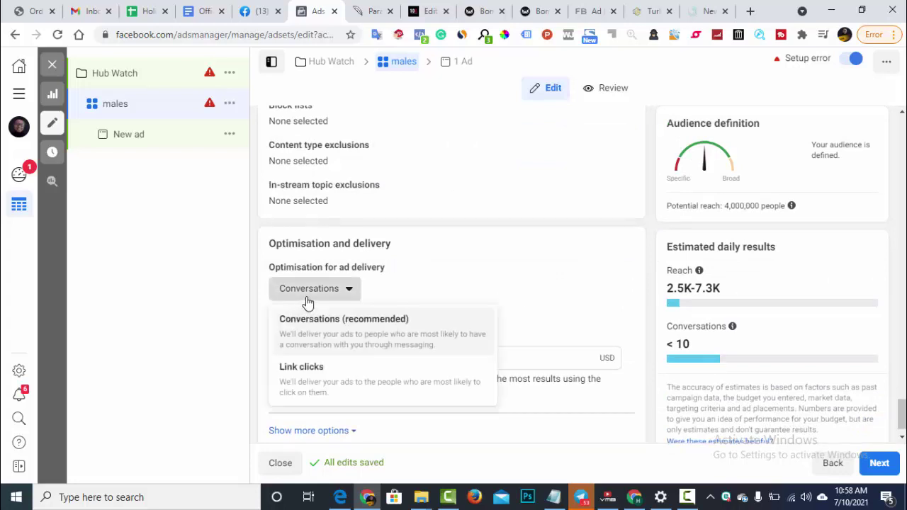
click(655, 281)
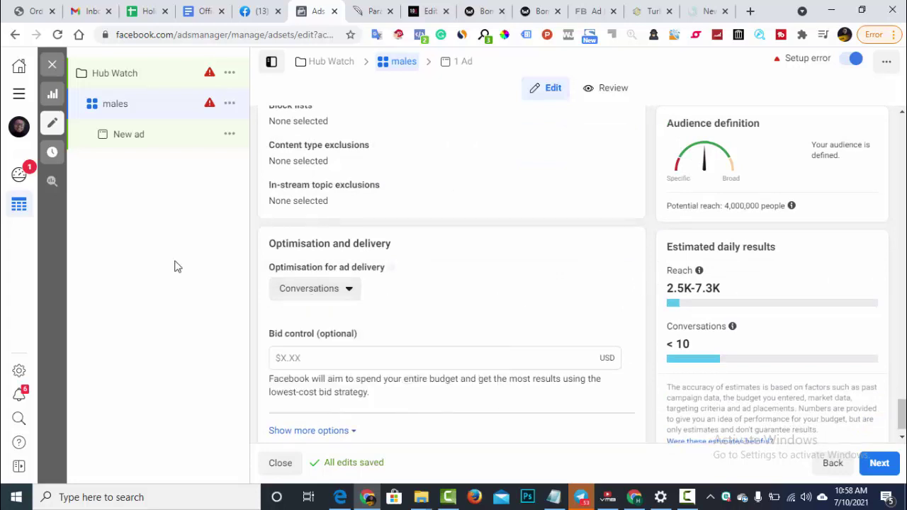
- Show the additional optimisation and delivery options and check when charges apply and the delivery type
scroll(376, 315, down, 1)
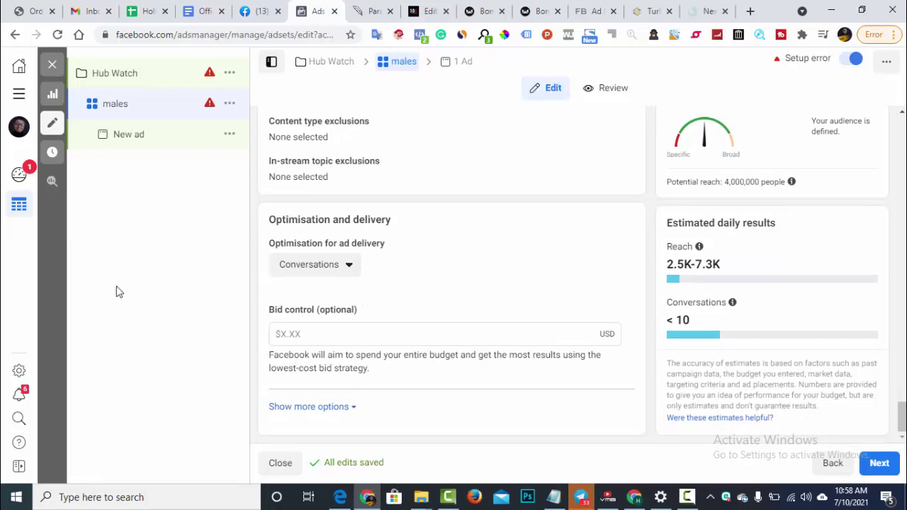
click(318, 406)
scroll(328, 376, down, 1)
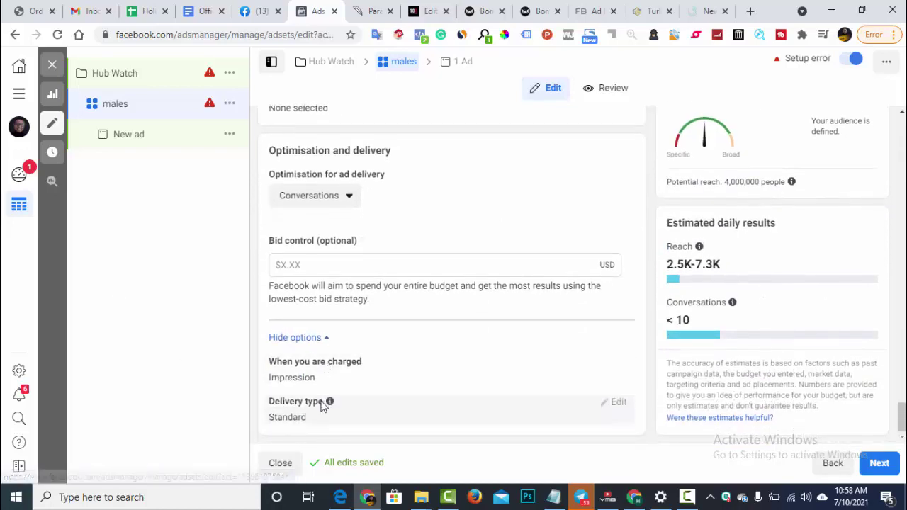
mouse_move(330, 402)
- Restrict the ad set's audience gender to Men
scroll(654, 320, up, 10)
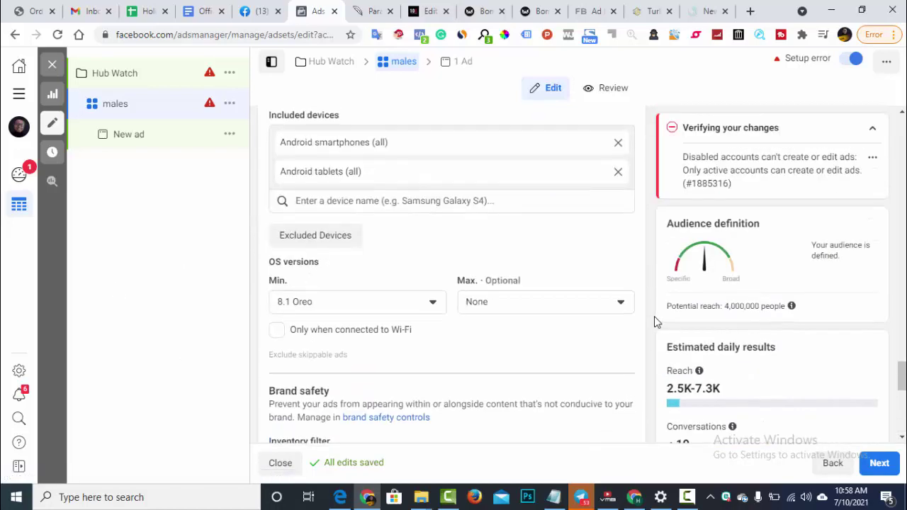
scroll(653, 280, up, 10)
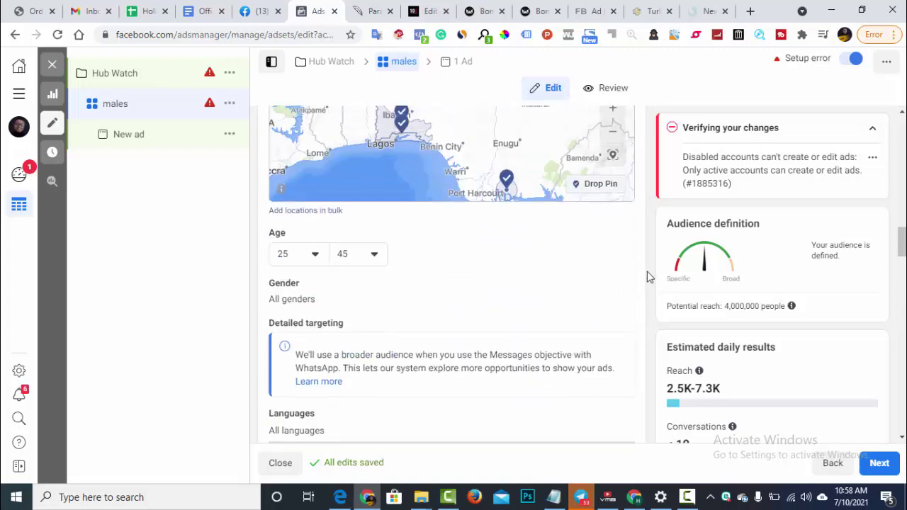
scroll(652, 278, up, 5)
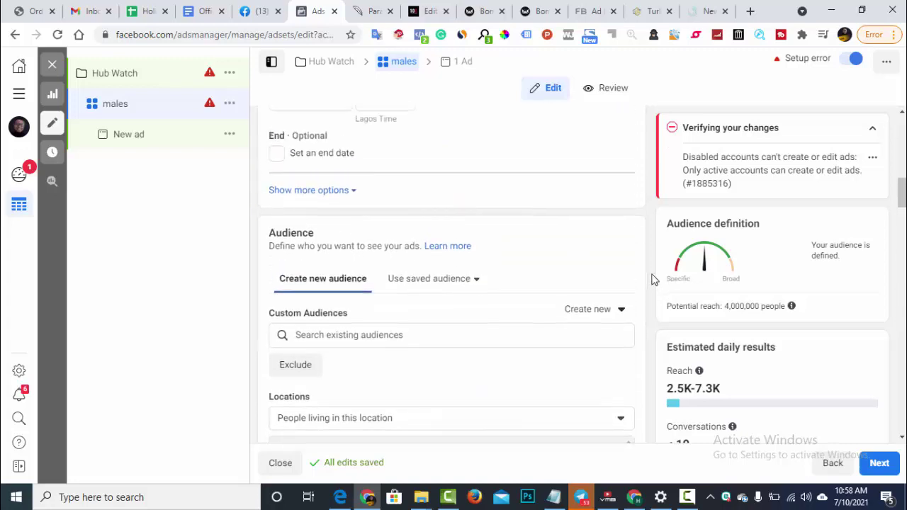
scroll(653, 280, down, 5)
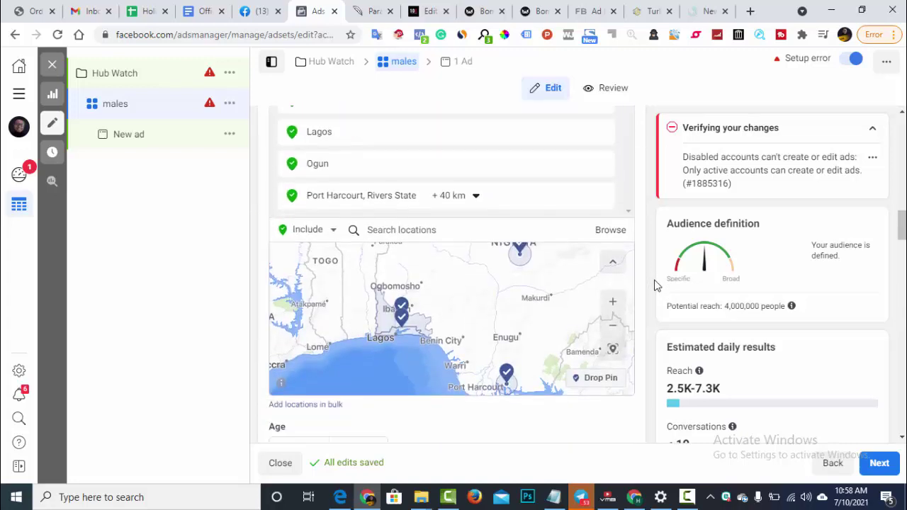
scroll(655, 284, up, 8)
scroll(655, 285, down, 4)
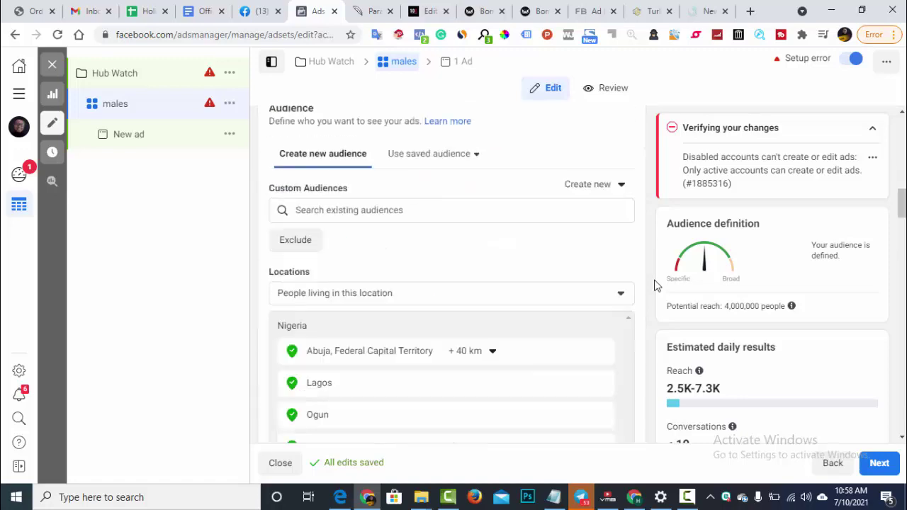
scroll(655, 285, down, 6)
scroll(656, 285, up, 2)
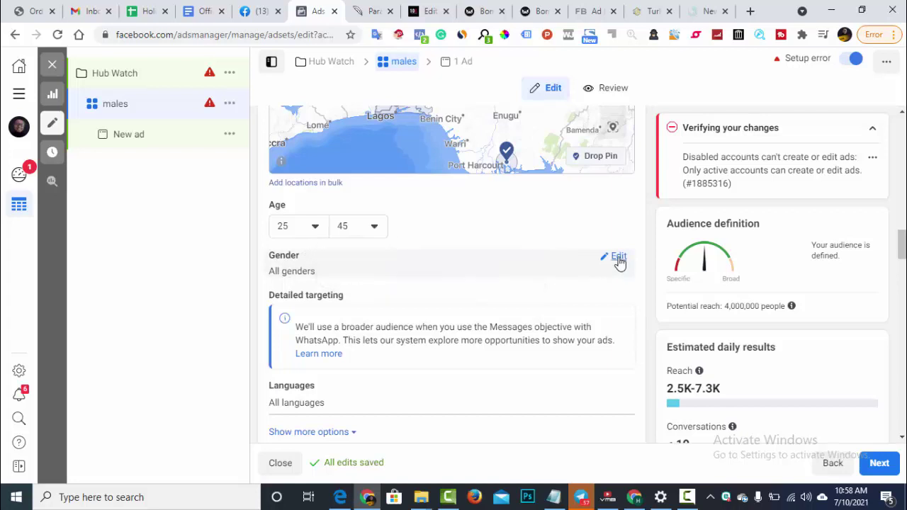
click(619, 258)
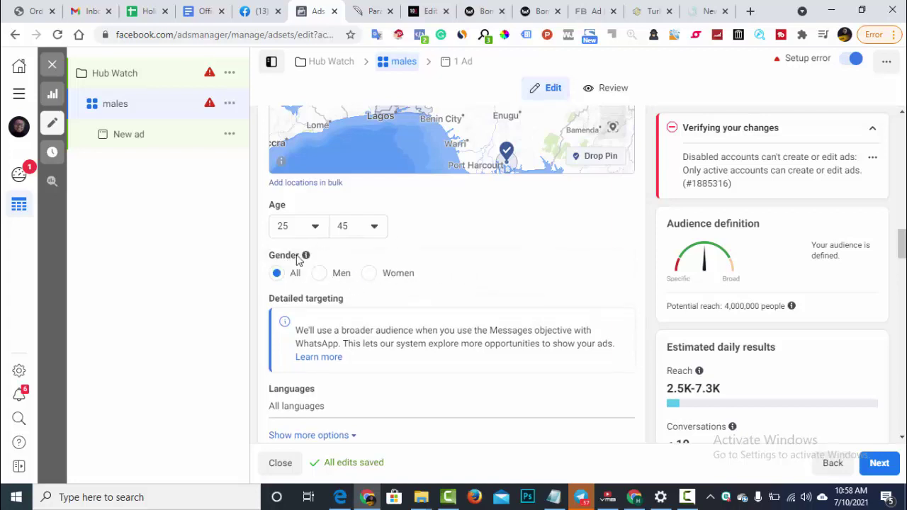
click(319, 278)
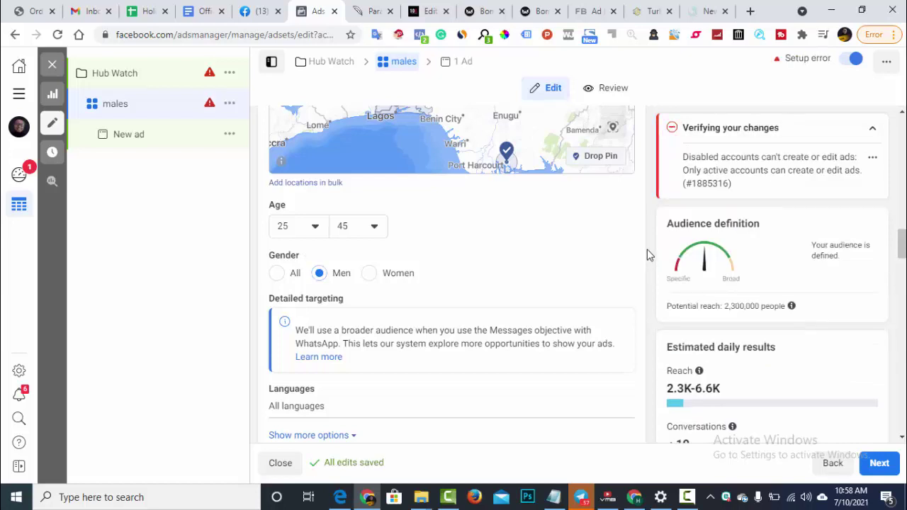
- Review the ad set's locations, age range, gender, detailed targeting notice and manual placements
scroll(646, 256, up, 3)
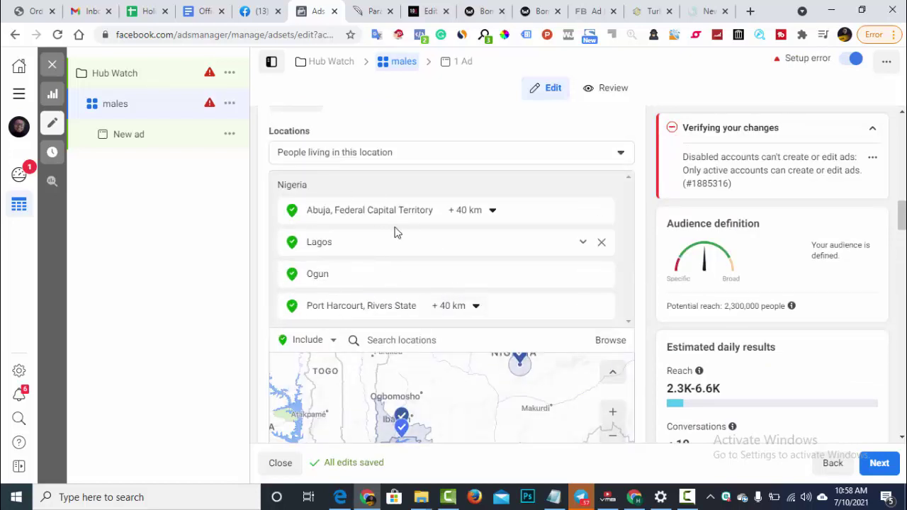
scroll(396, 236, up, 5)
scroll(399, 256, down, 8)
scroll(421, 278, down, 4)
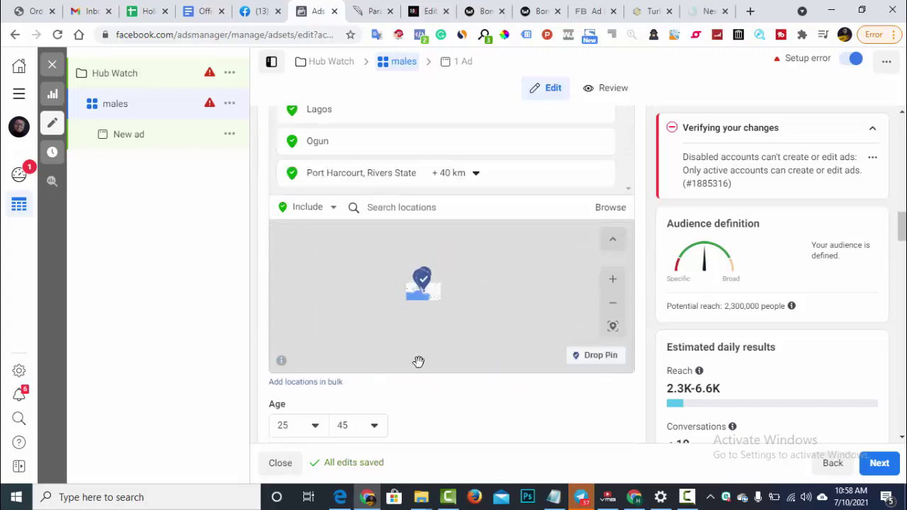
scroll(646, 344, down, 5)
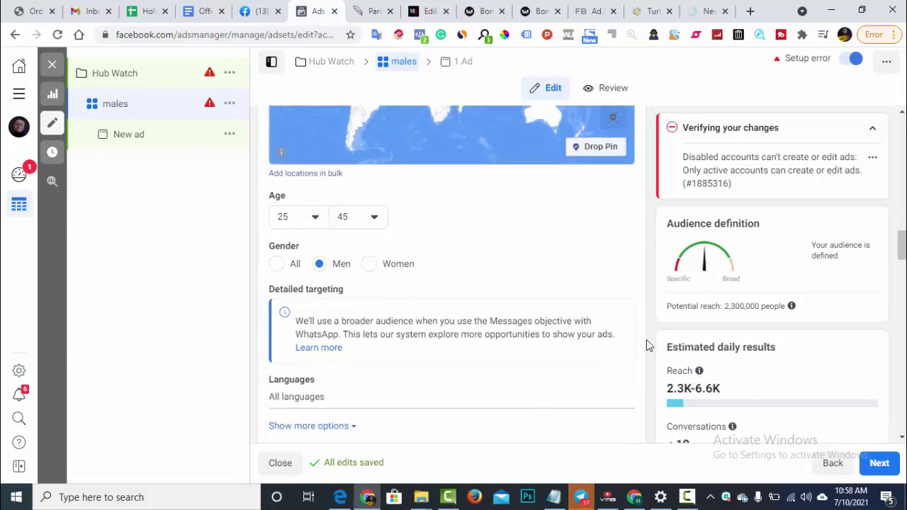
scroll(379, 302, up, 1)
scroll(382, 304, down, 2)
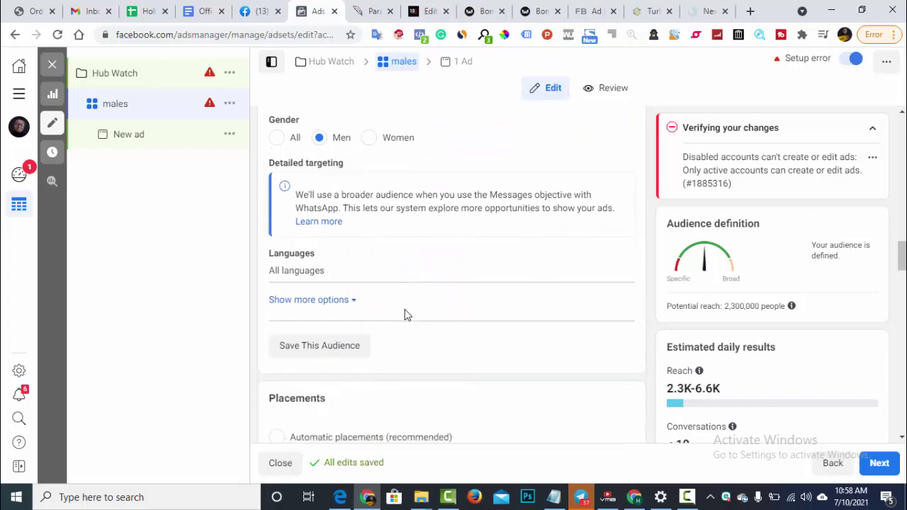
scroll(404, 311, down, 4)
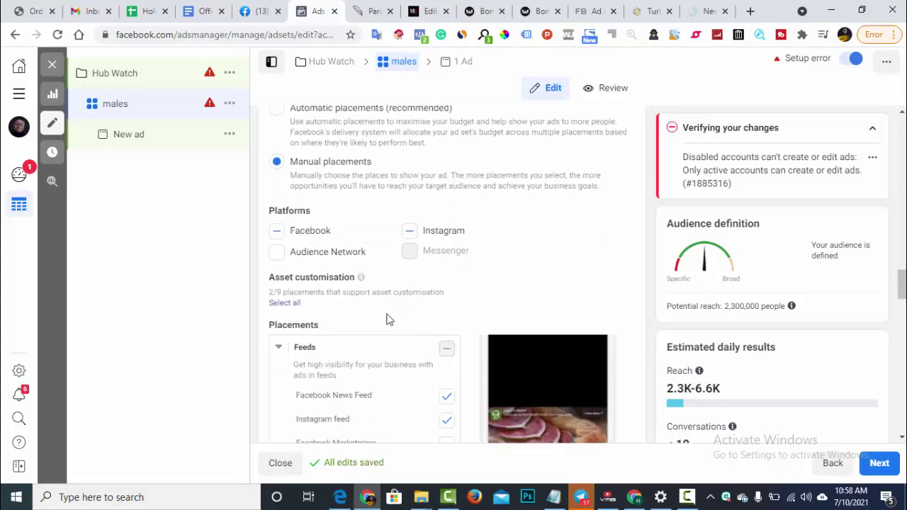
scroll(388, 306, down, 2)
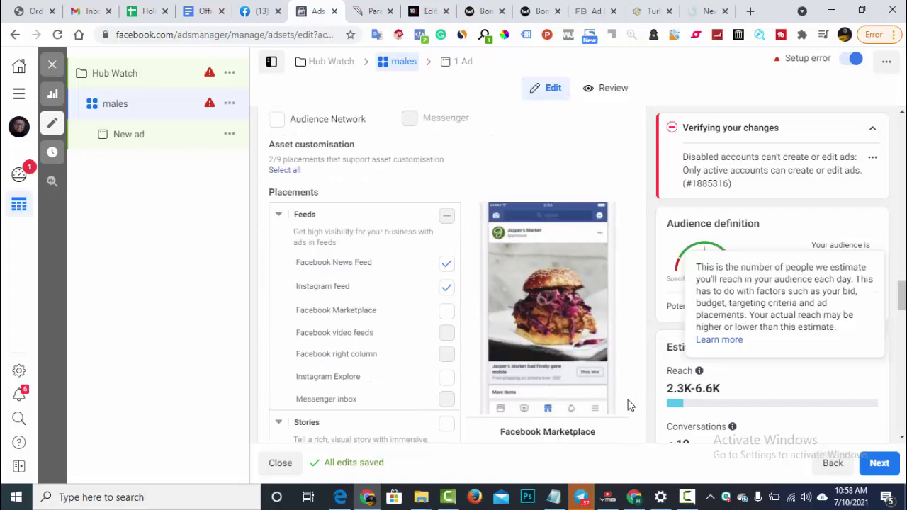
scroll(638, 414, down, 3)
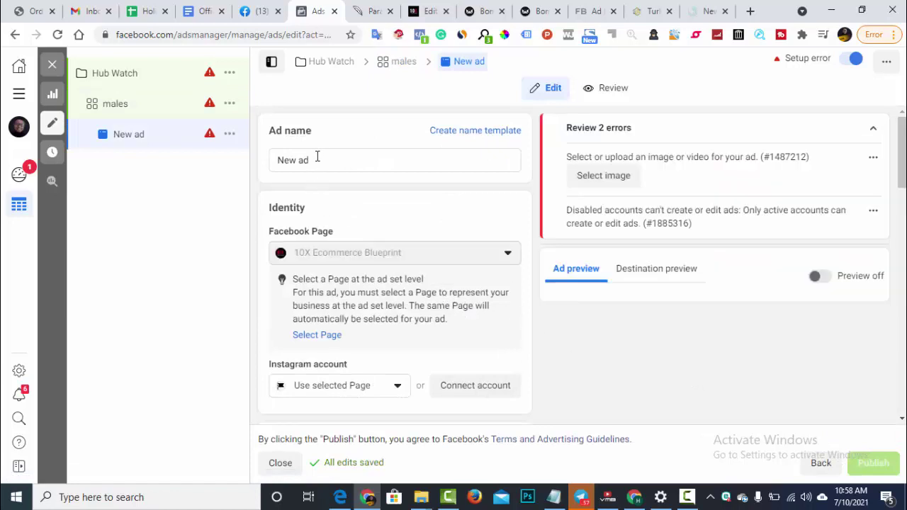
- Rename the new ad as video
drag(311, 160, 278, 162)
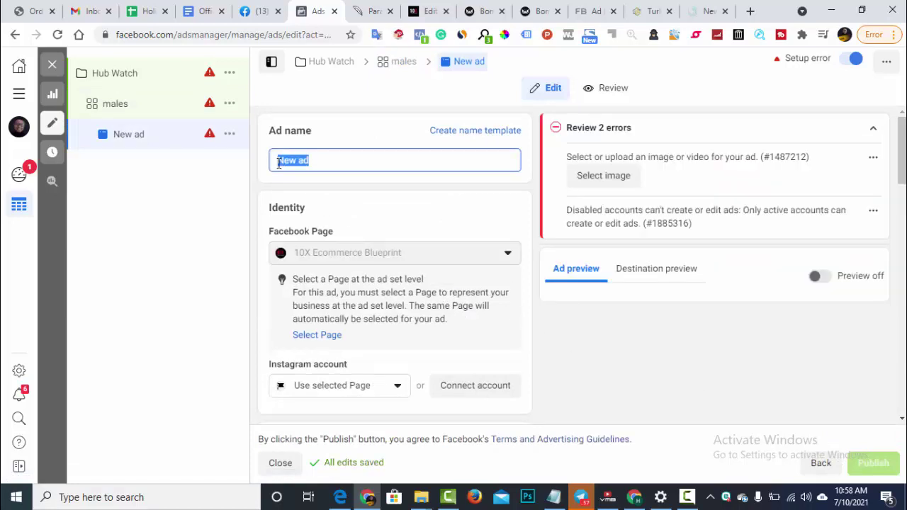
key(BackSpace)
text(video)
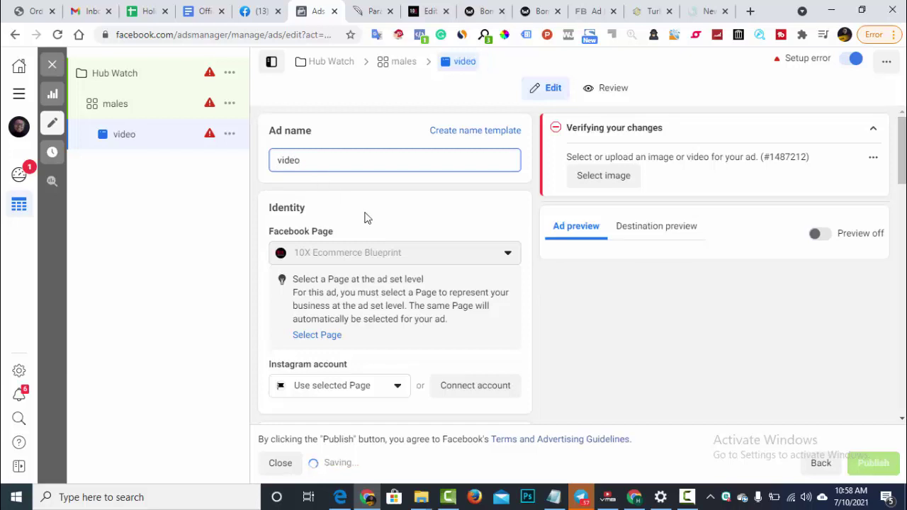
- Check the ad's identity section and choose Use selected Page for the Instagram account
scroll(372, 227, down, 2)
scroll(310, 184, up, 1)
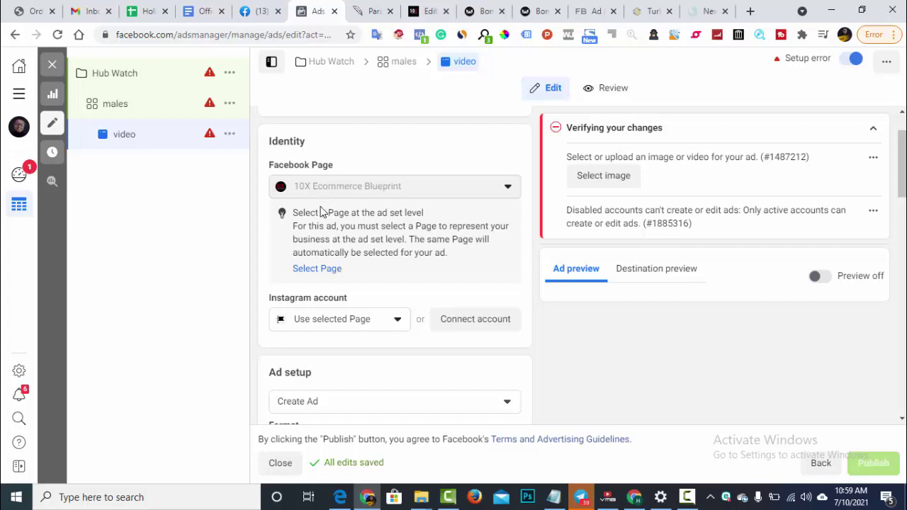
click(318, 326)
click(323, 385)
- Choose Create Ad as the ad setup, keeping the Single image or video format
scroll(338, 333, down, 2)
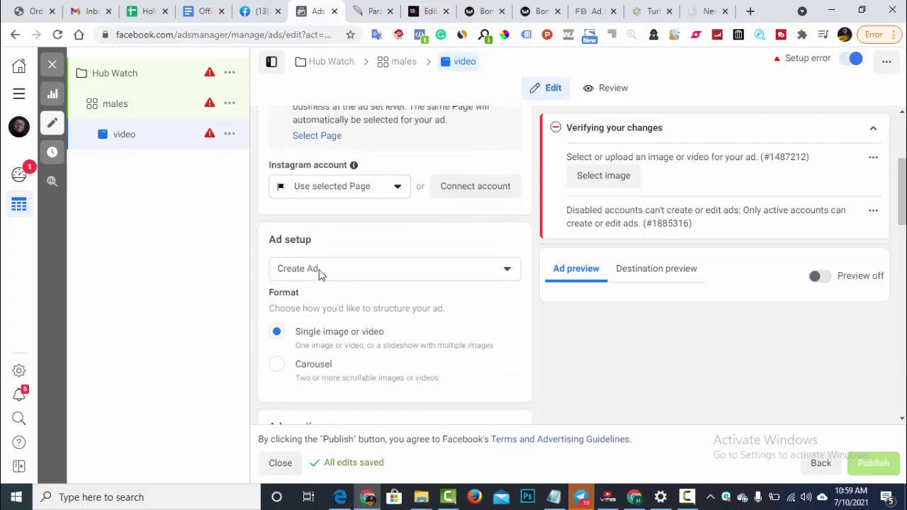
scroll(297, 273, down, 2)
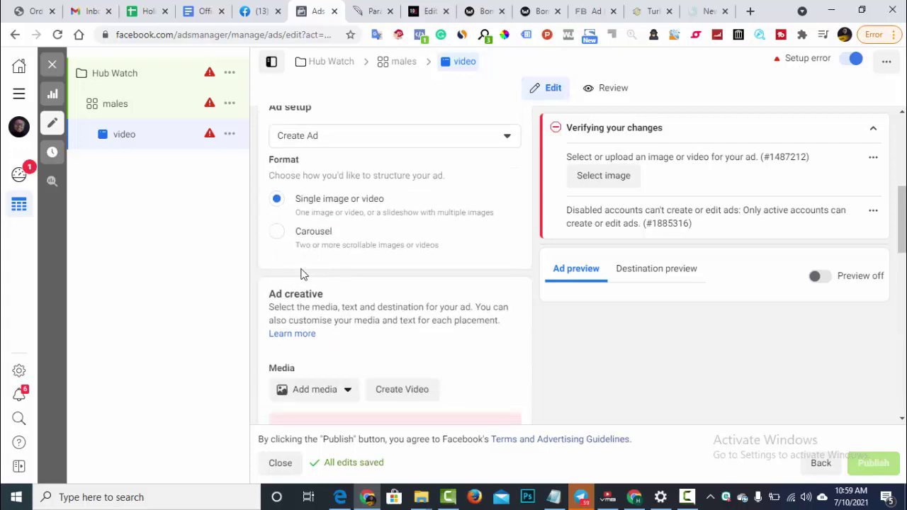
click(351, 144)
click(348, 171)
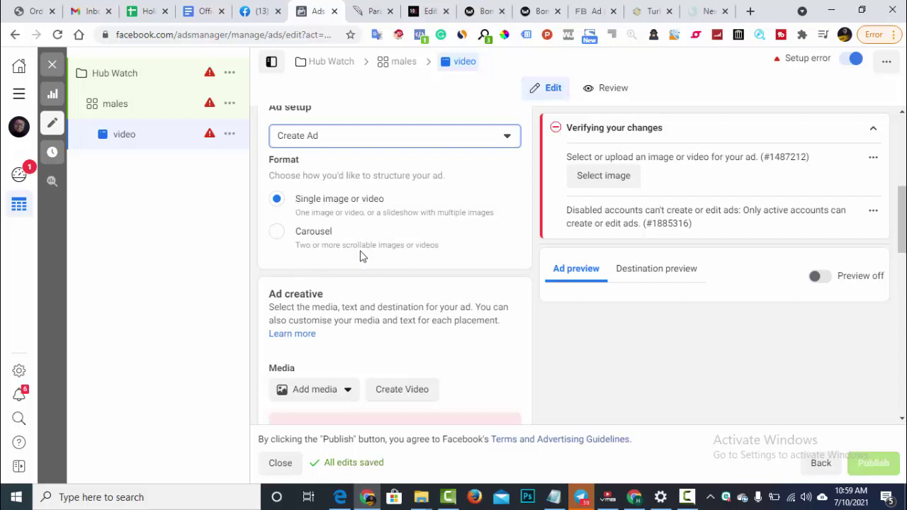
- Add a video to the ad creative by uploading Pexels Videos 2229697.mp4 from the computer
scroll(348, 258, down, 2)
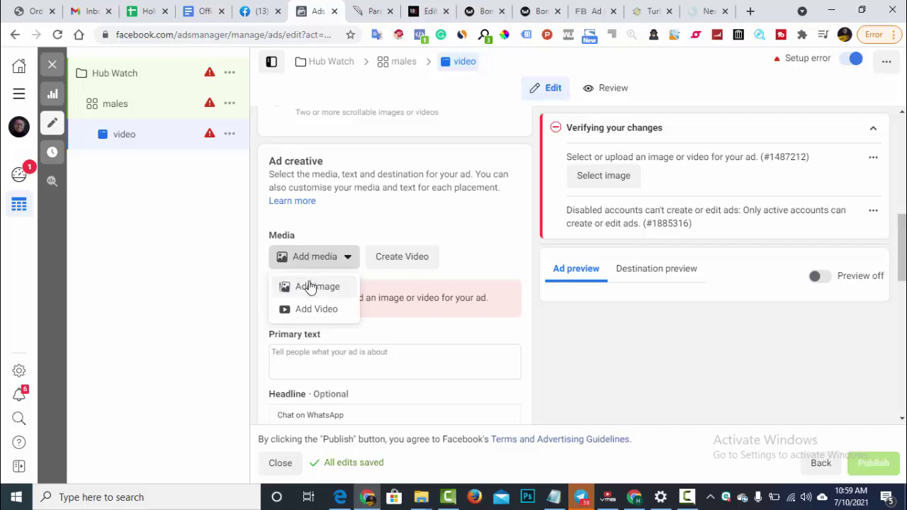
click(314, 312)
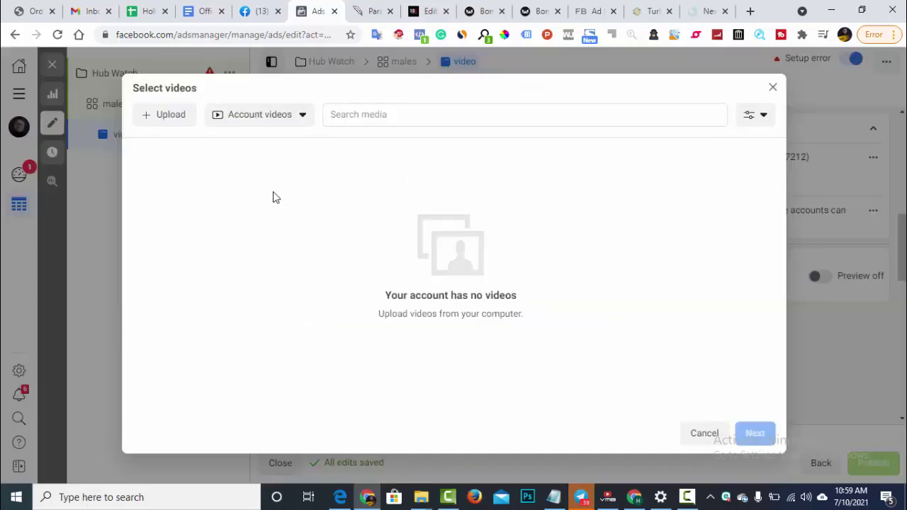
click(170, 120)
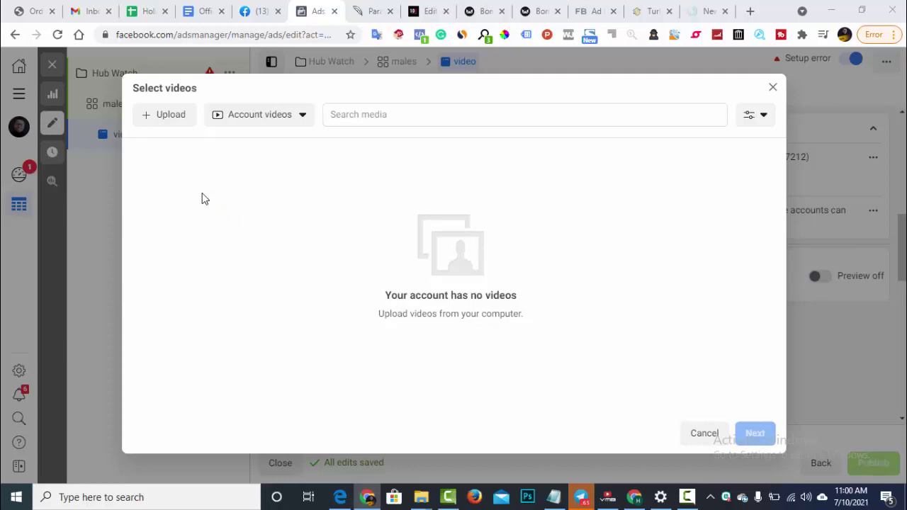
click(687, 499)
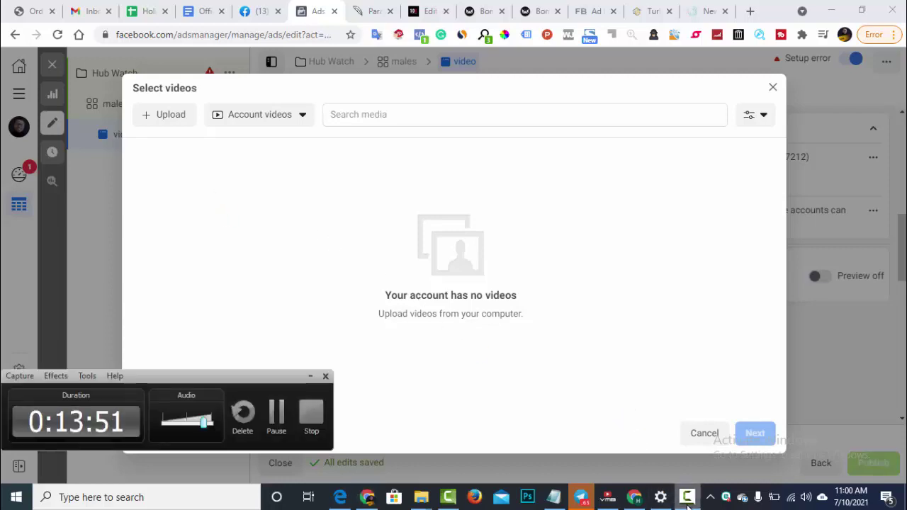
click(276, 414)
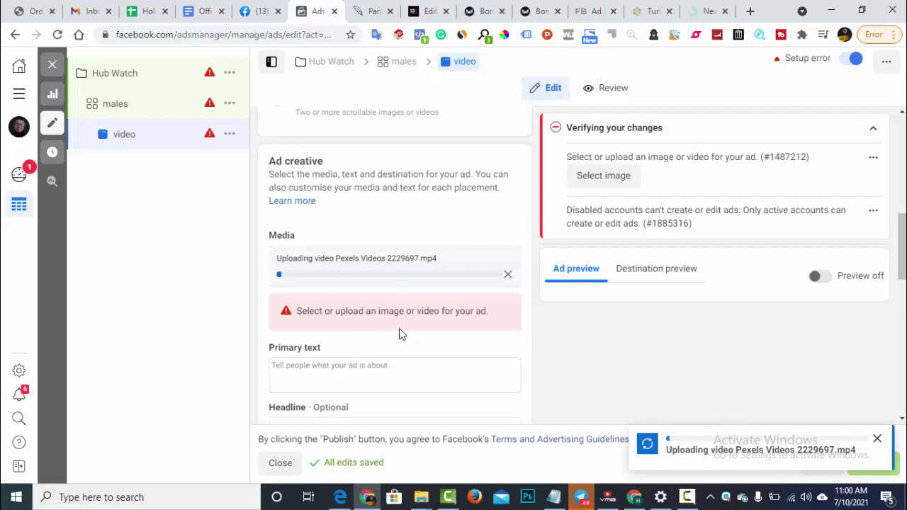
- Open the ad's primary text for editing
scroll(398, 337, down, 1)
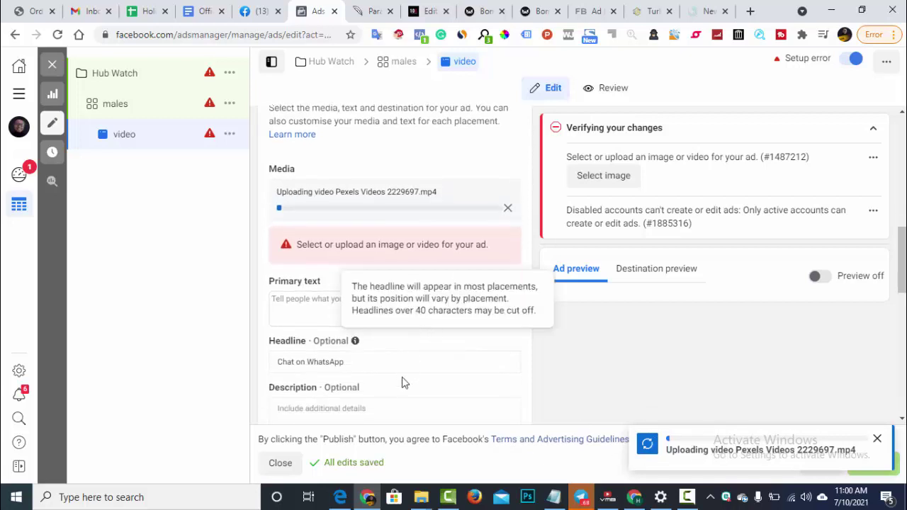
click(301, 305)
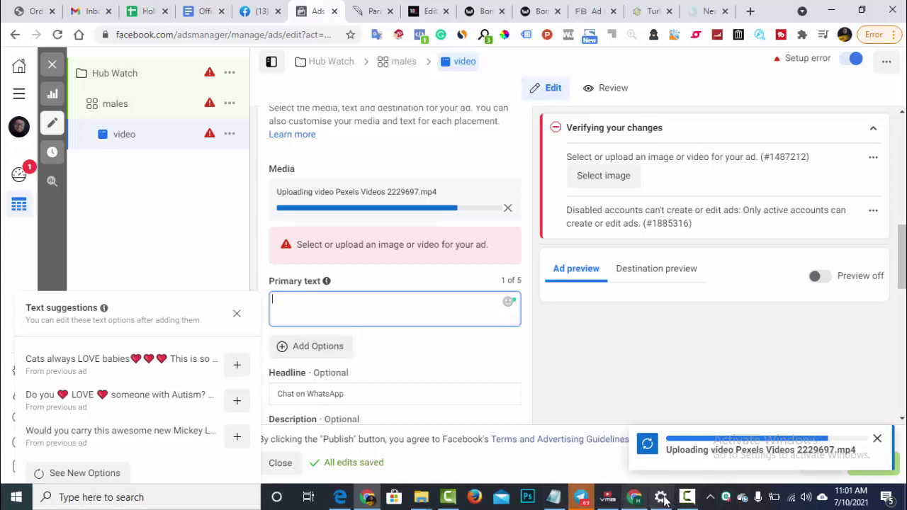
click(687, 497)
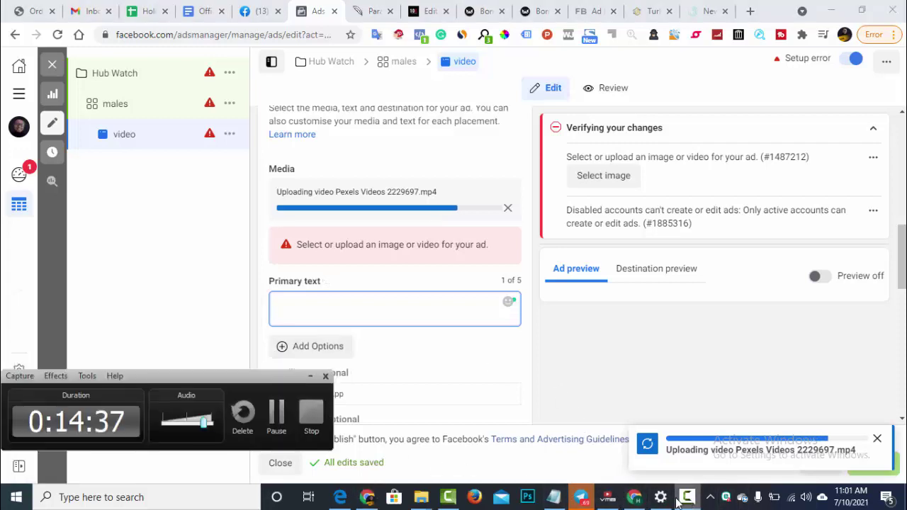
click(276, 412)
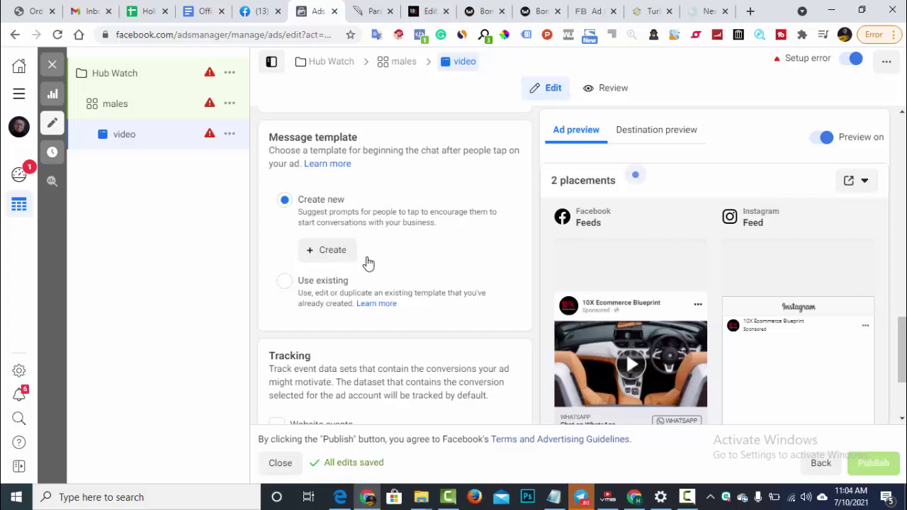
click(685, 502)
click(685, 501)
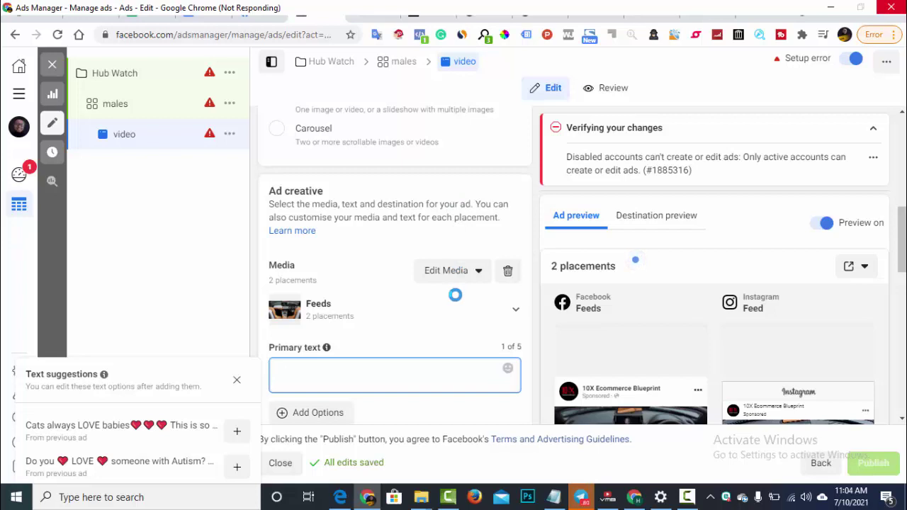
click(687, 497)
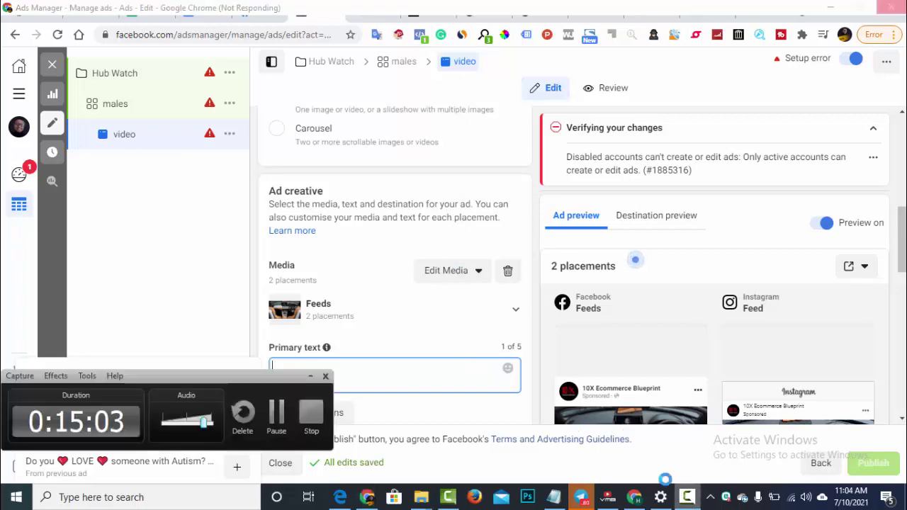
click(275, 425)
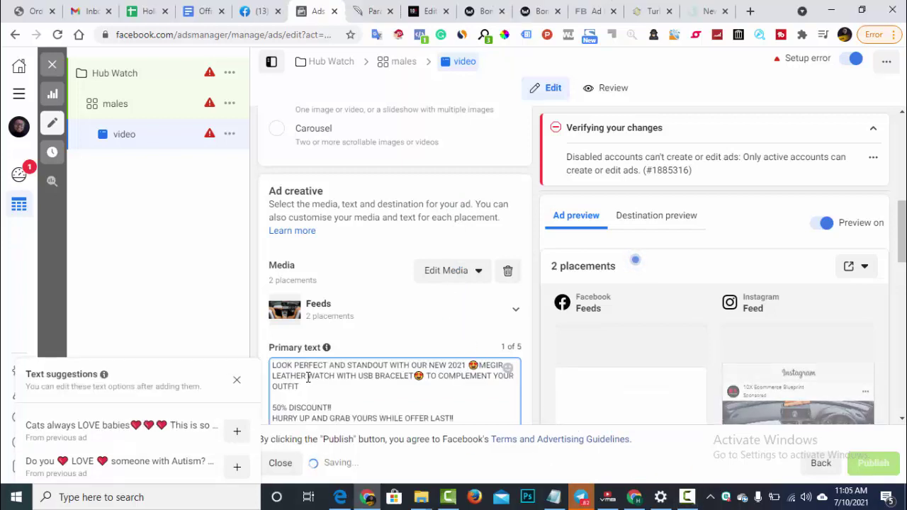
- Replace the 50% DISCOUNT!! line in the primary text with "GET N20000 off when you purchase today"
scroll(307, 378, down, 1)
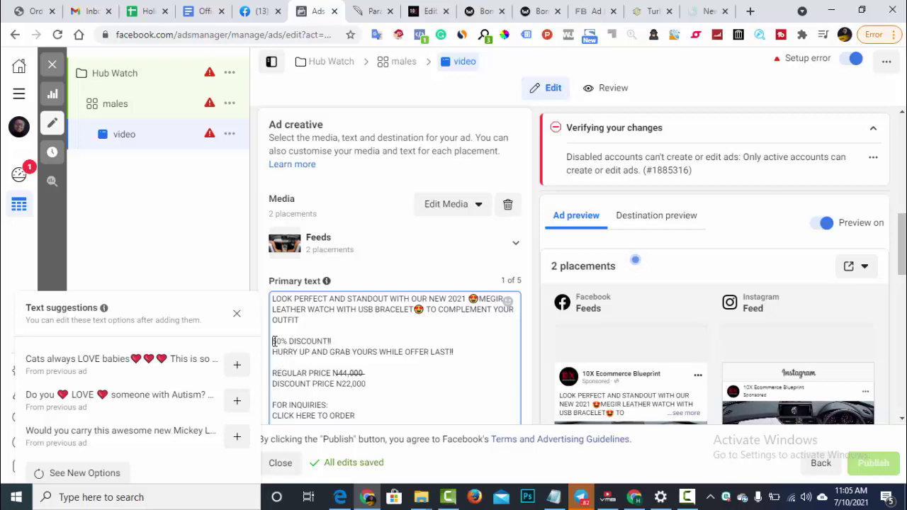
drag(273, 342, 337, 345)
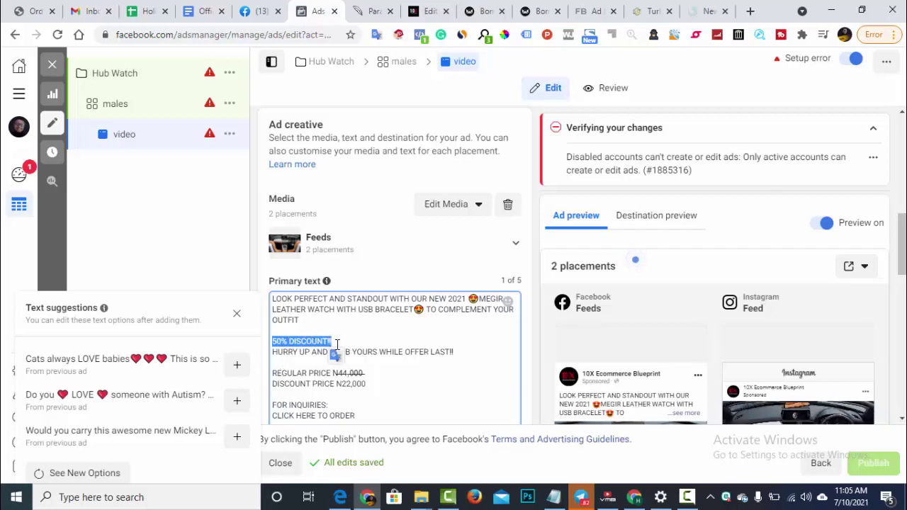
text(GET )
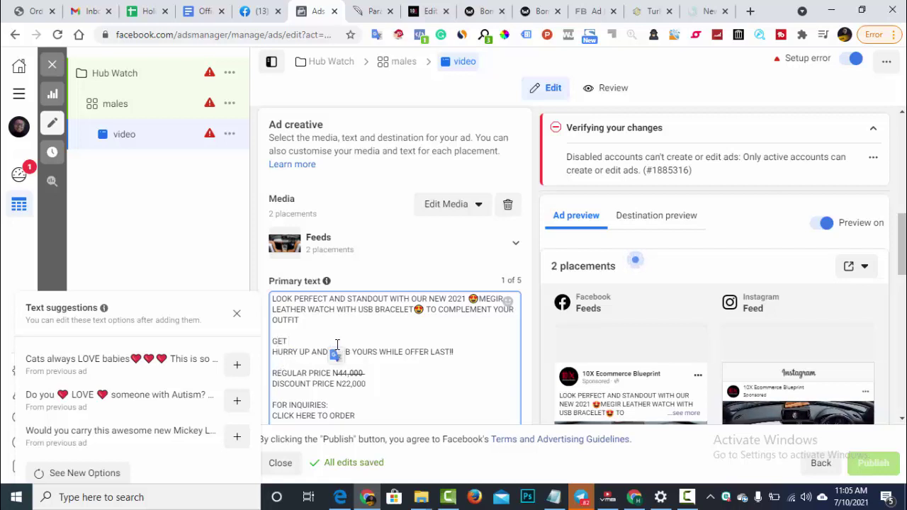
text(N20000)
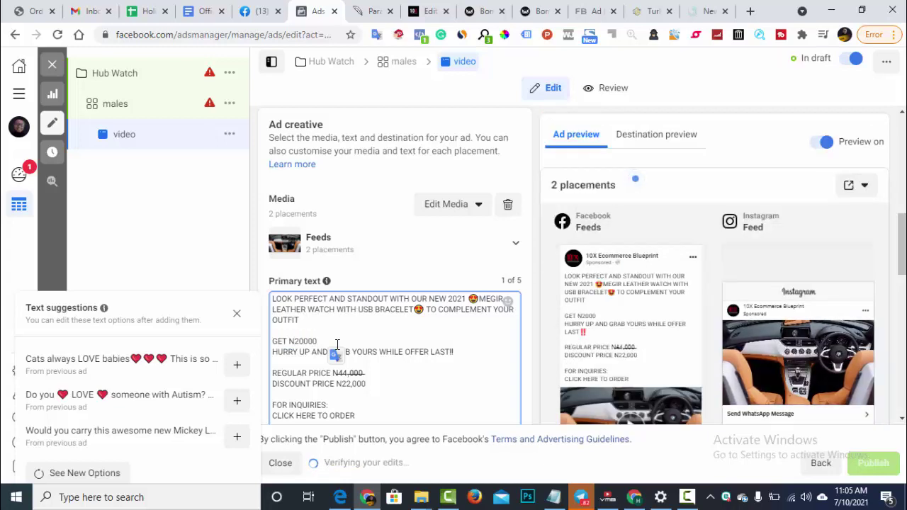
text( off ha)
key(BackSpace)
key(BackSpace)
text(w)
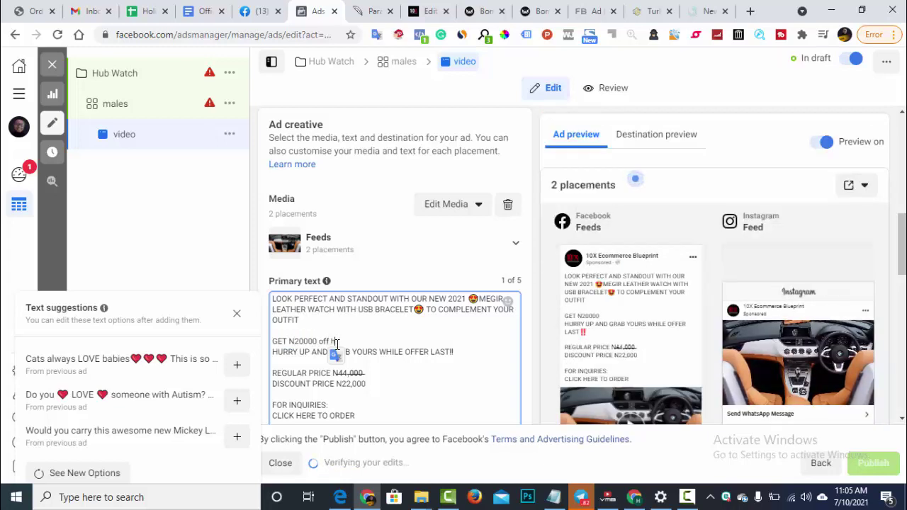
text(hen you)
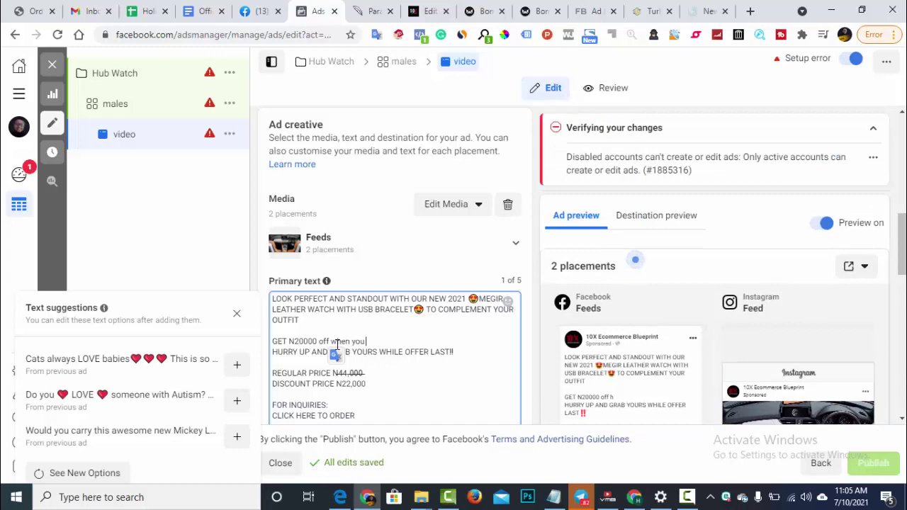
text(purcha)
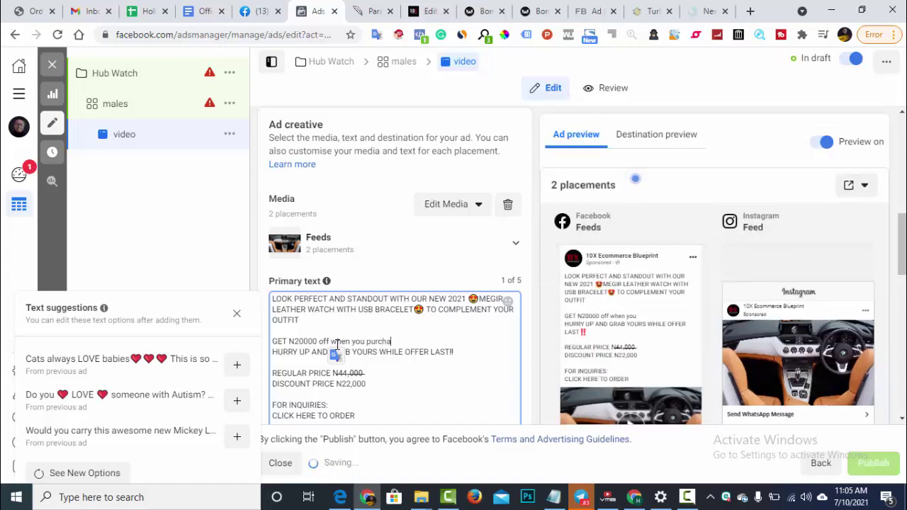
text(se tod)
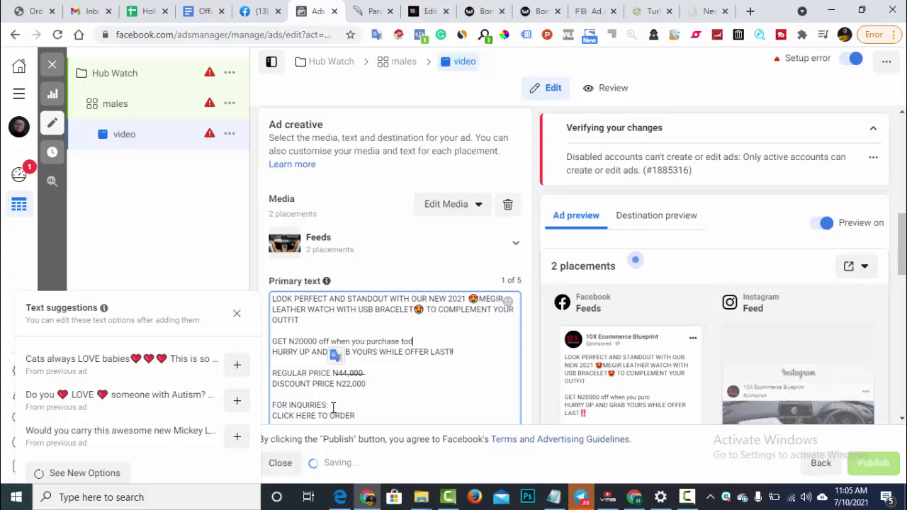
text(ay)
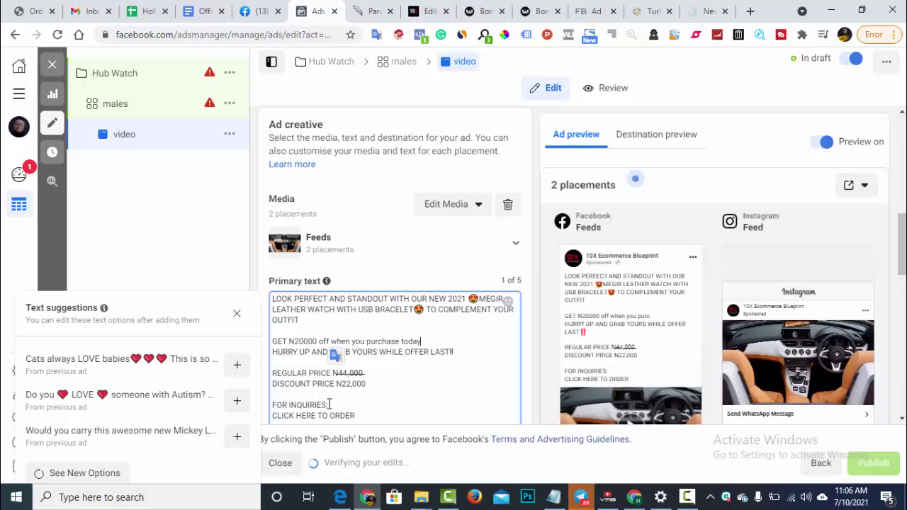
- Add "wa.me/" after CLICK HERE TO ORDER at the end of the primary text
scroll(345, 334, down, 1)
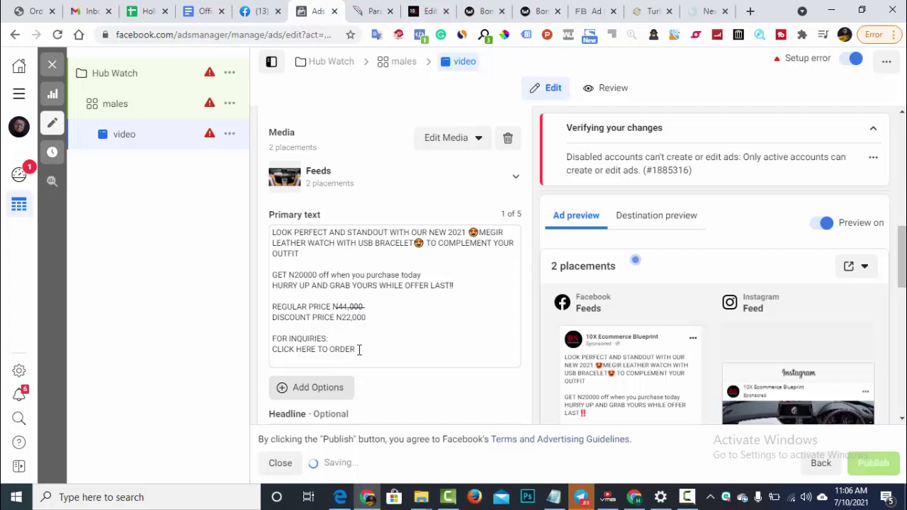
click(367, 349)
scroll(366, 349, down, 2)
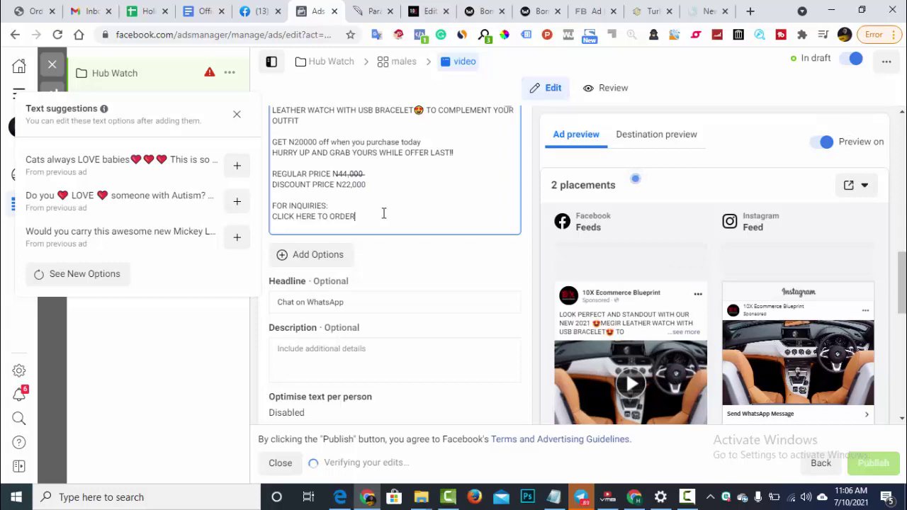
text(wa)
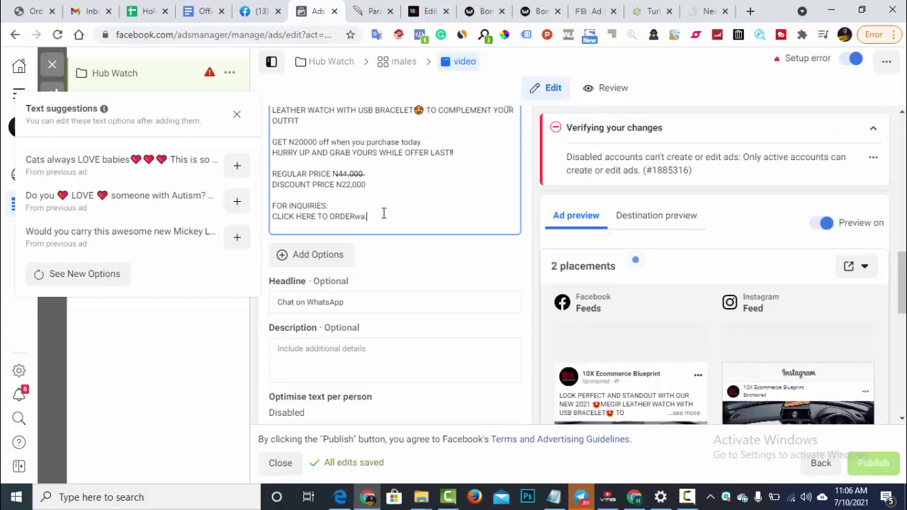
text(.me/)
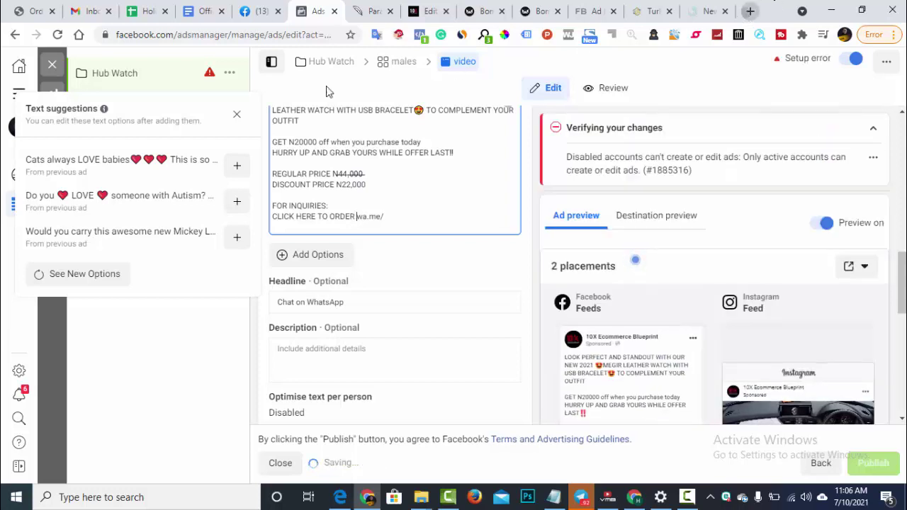
- Open a new browser tab and look over the Google results for "generate whatsapp link"
key(ctrl+t)
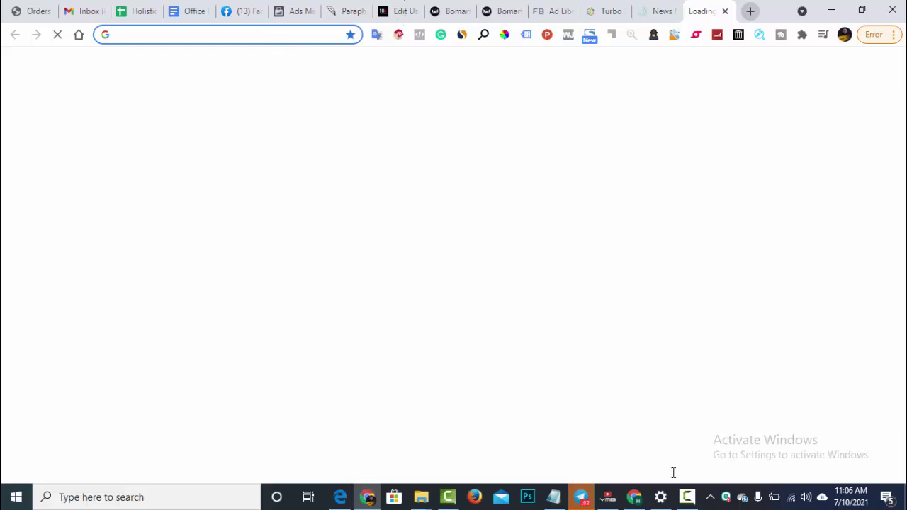
click(686, 497)
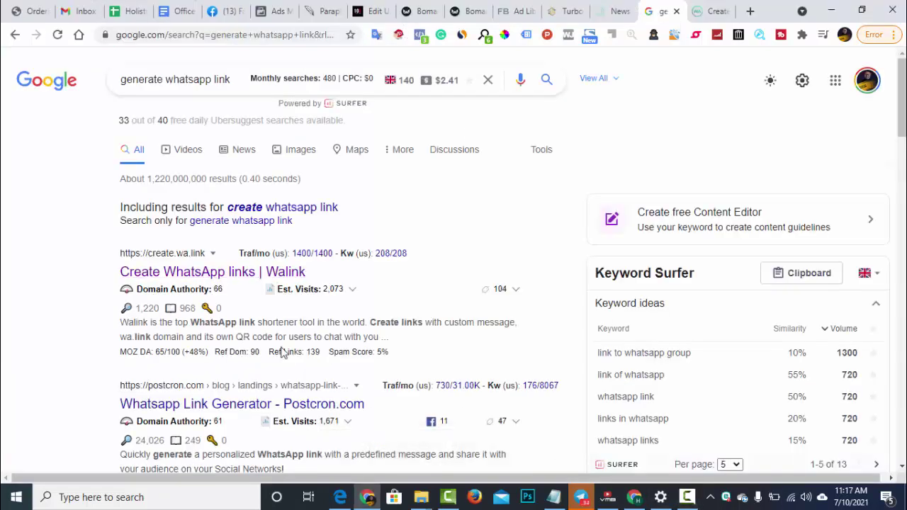
scroll(282, 352, down, 3)
scroll(282, 352, up, 3)
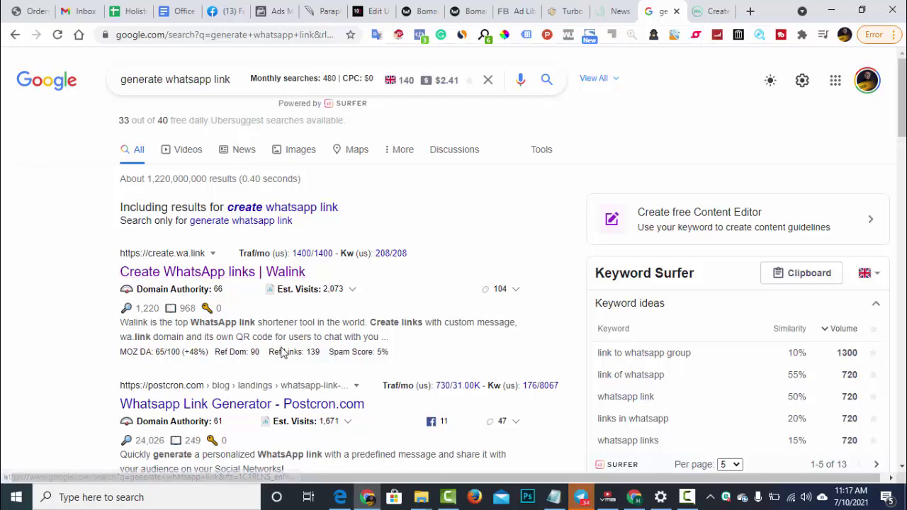
- Switch to the create.wa.link page and fill in the WhatsApp phone number of the link form from the saved suggestions
key(ctrl+Tab)
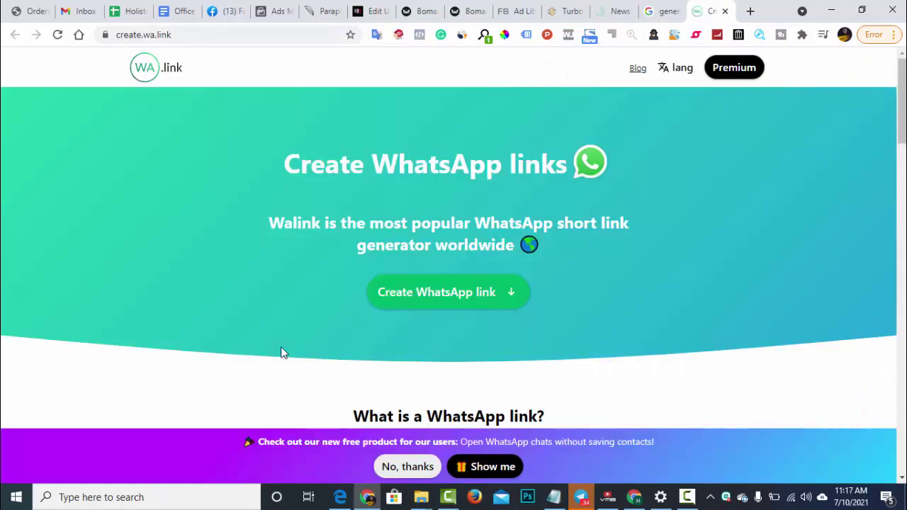
scroll(281, 353, down, 10)
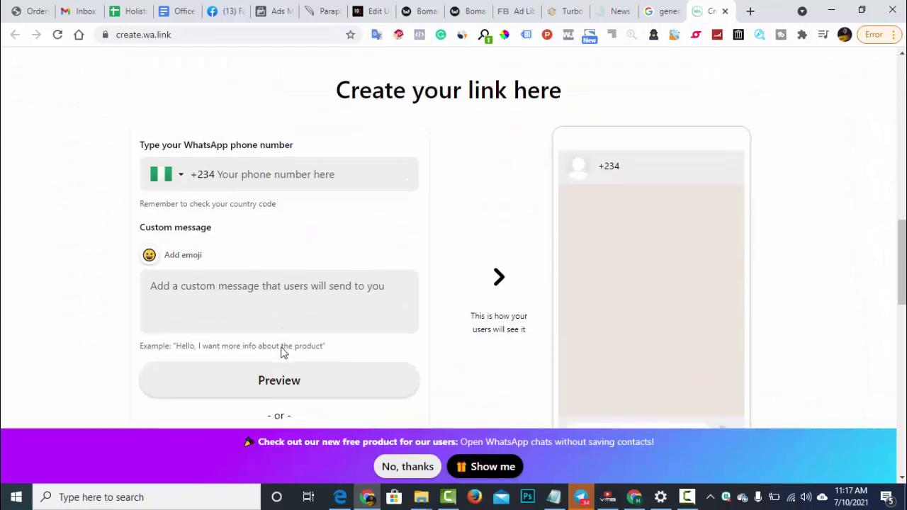
key(Tab)
key(Down)
key(Down)
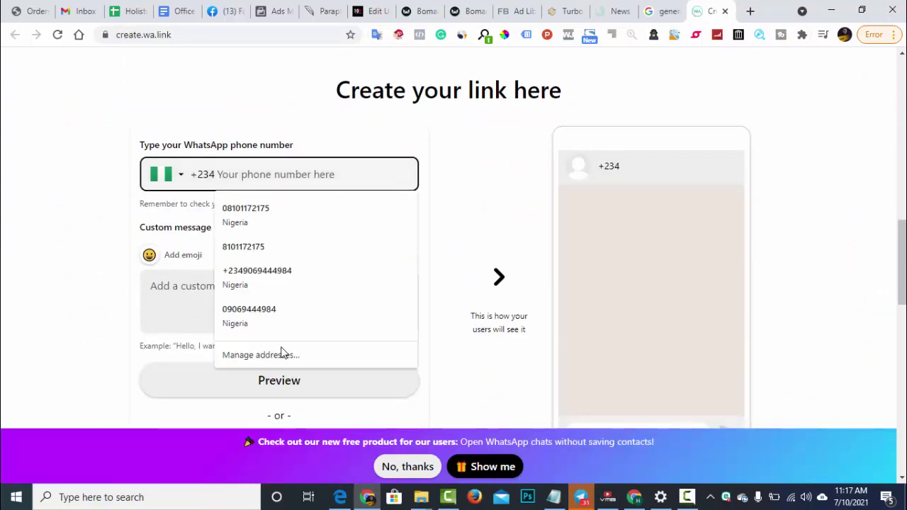
key(Return)
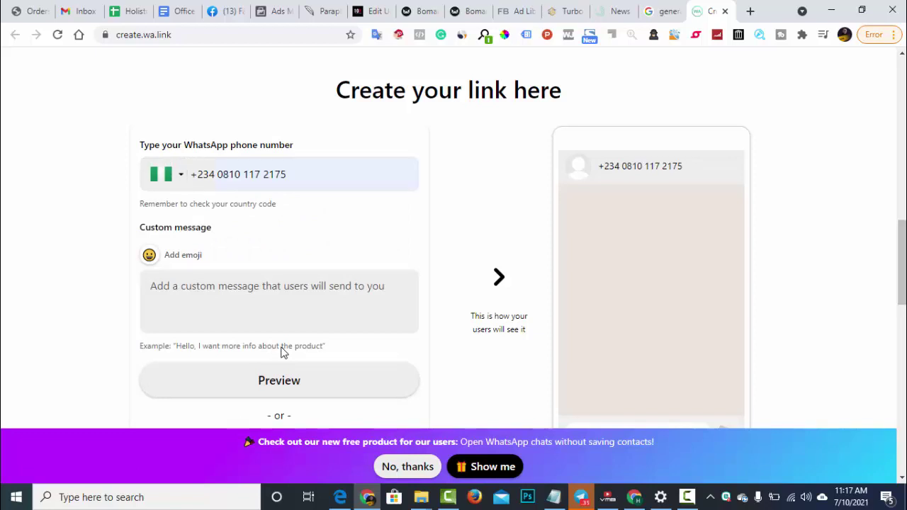
- Enter "Hello i JUST SAW YOUR ADD" as the link's custom message
key(Tab)
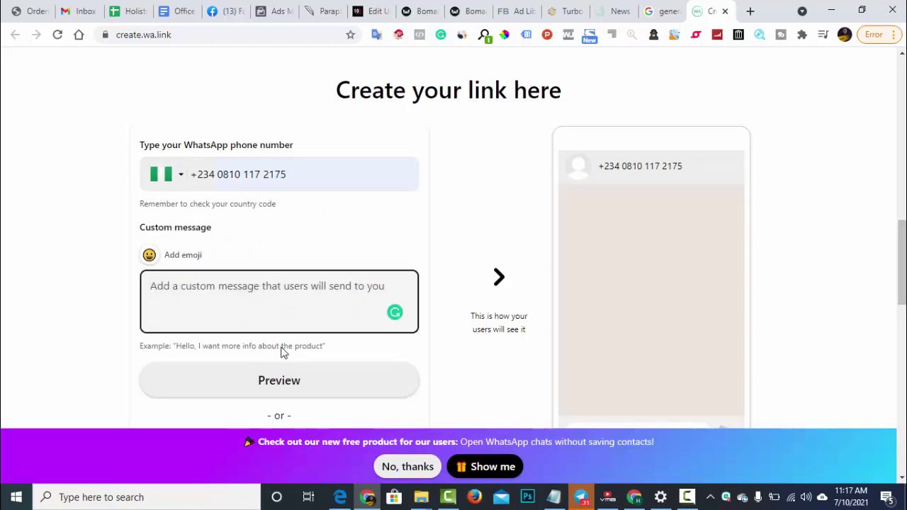
text(h)
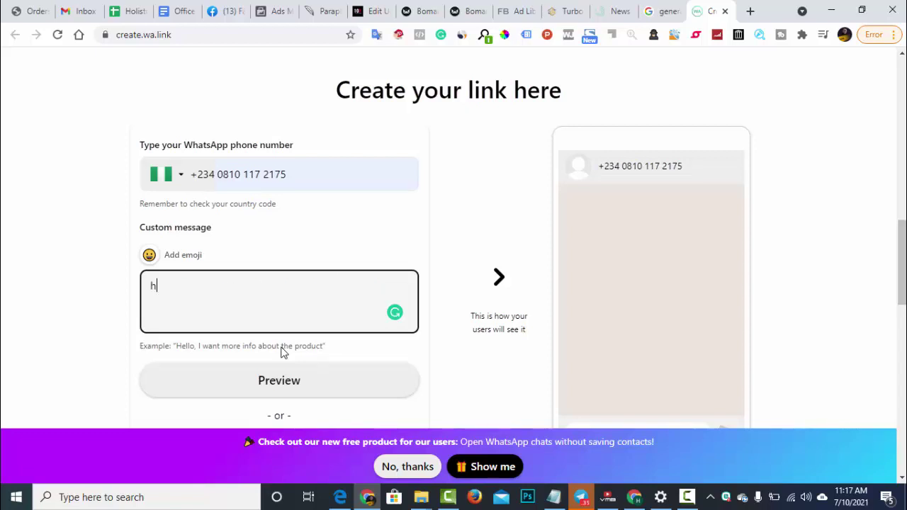
key(BackSpace)
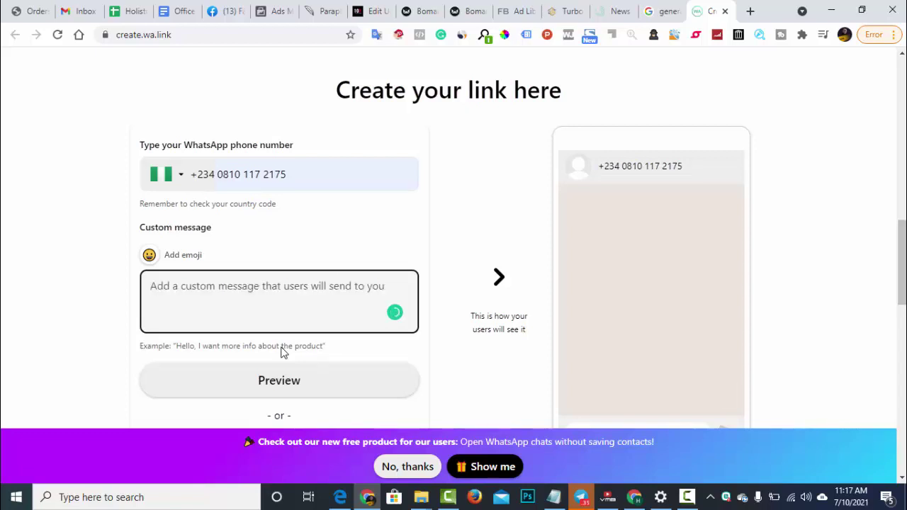
text(Hr)
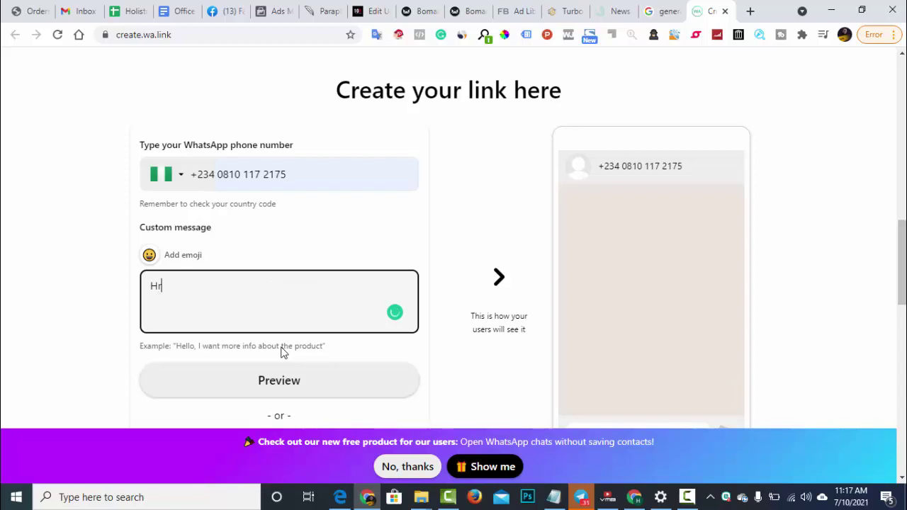
text(llo i JUST SAW Y)
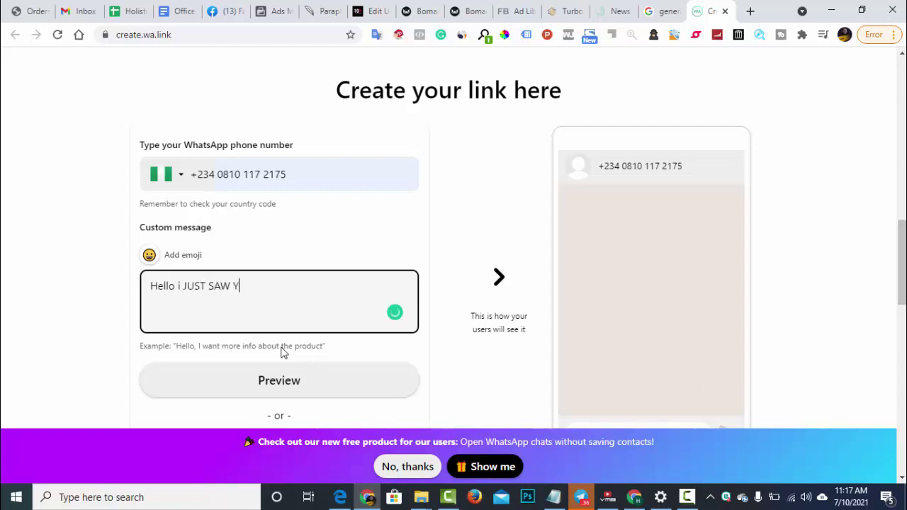
text(OUR ADD)
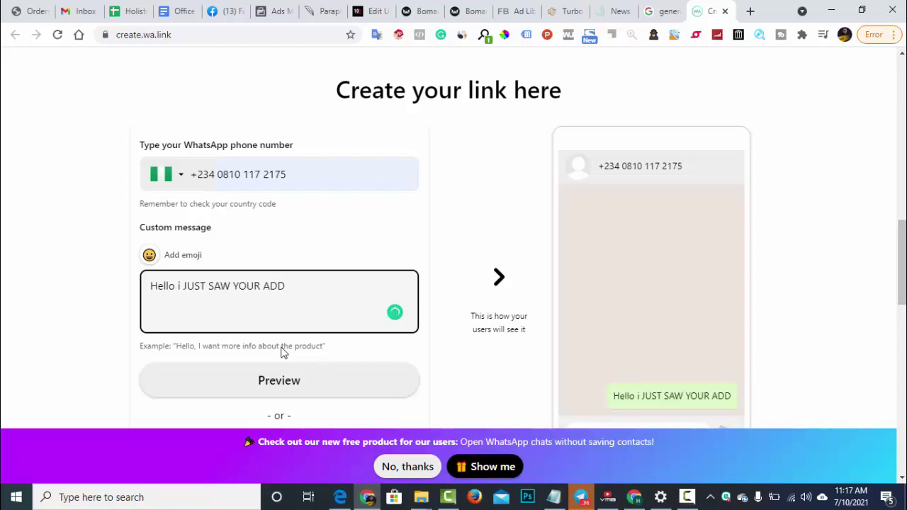
- Replace the custom message with "Hello I just saw your ad on"
key(ctrl+a)
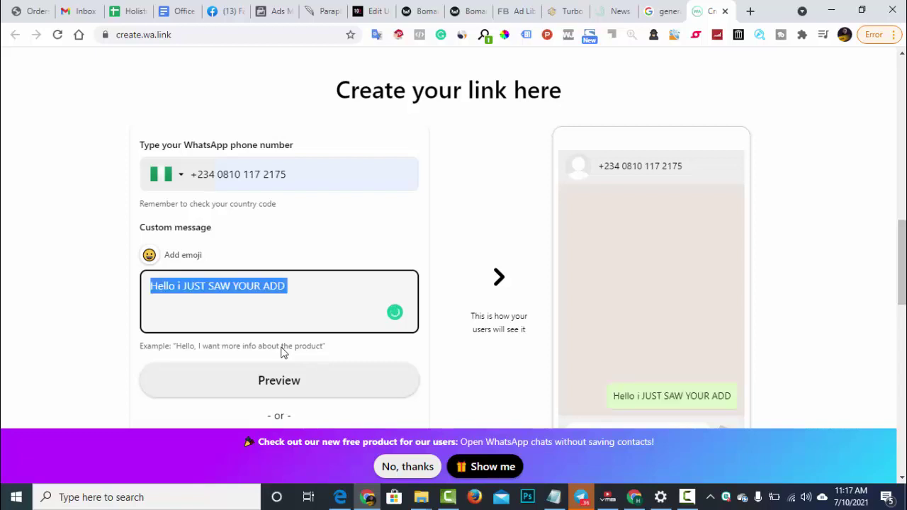
text(Hell)
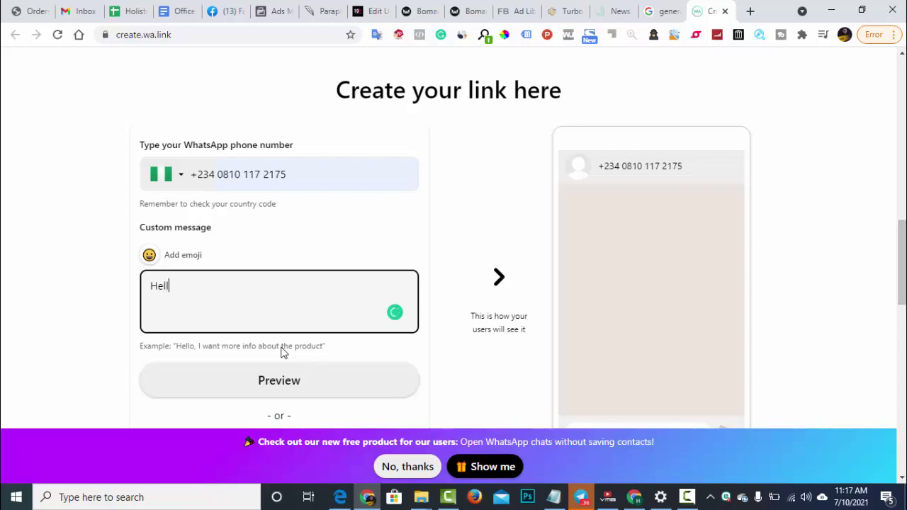
text(o I just saw y)
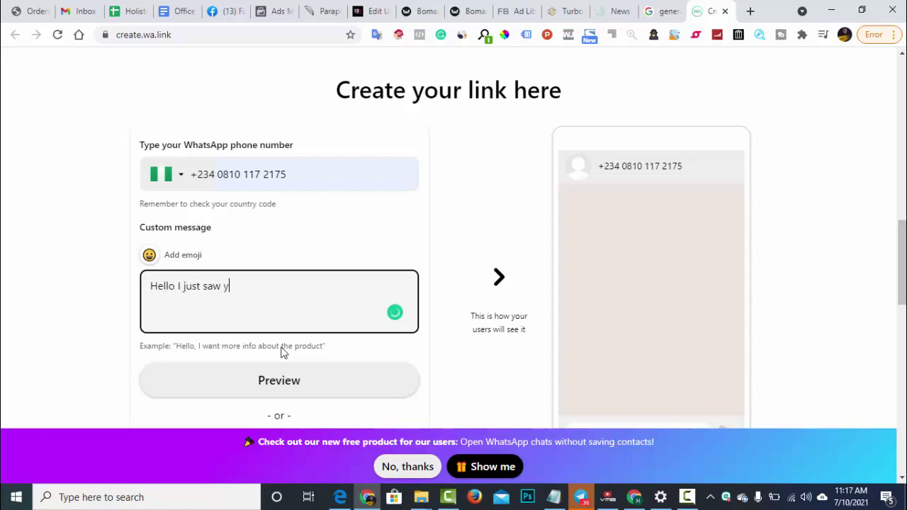
text(our ad on)
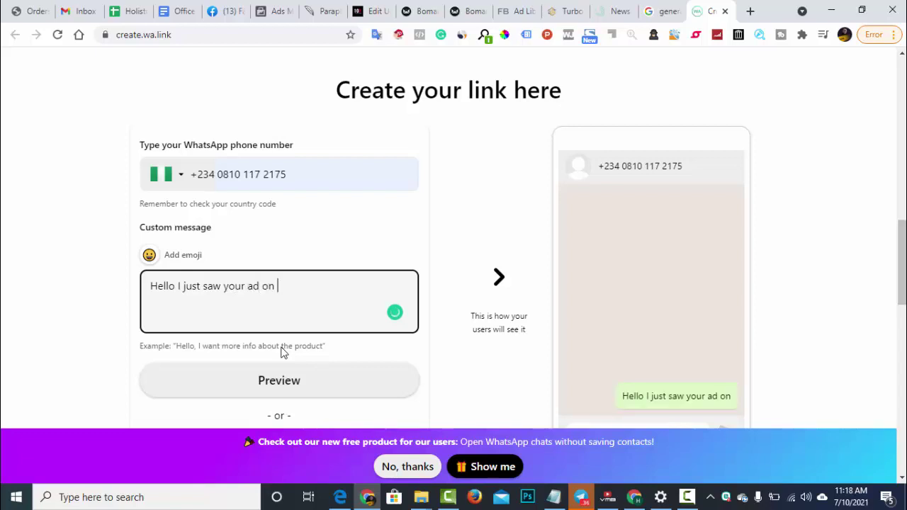
- Generate the wa.link short link from the phone number and custom message
scroll(281, 352, down, 3)
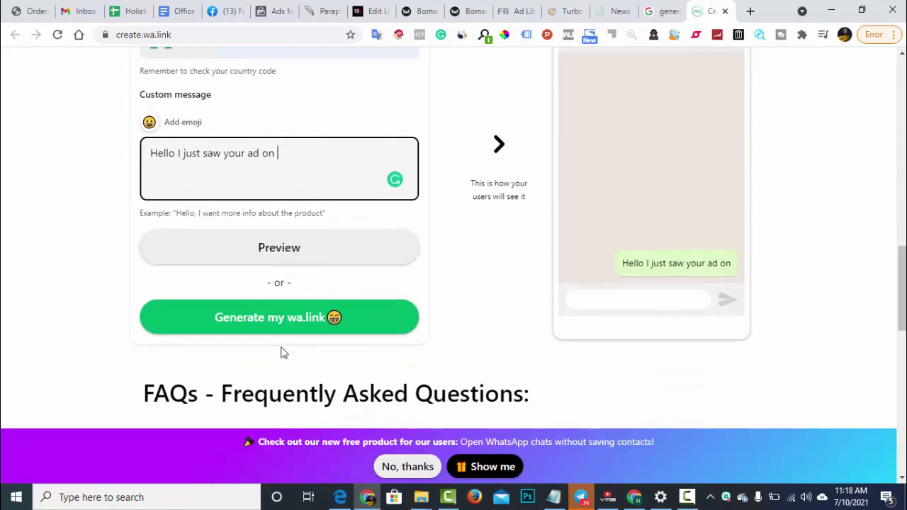
scroll(281, 352, up, 1)
scroll(281, 353, down, 1)
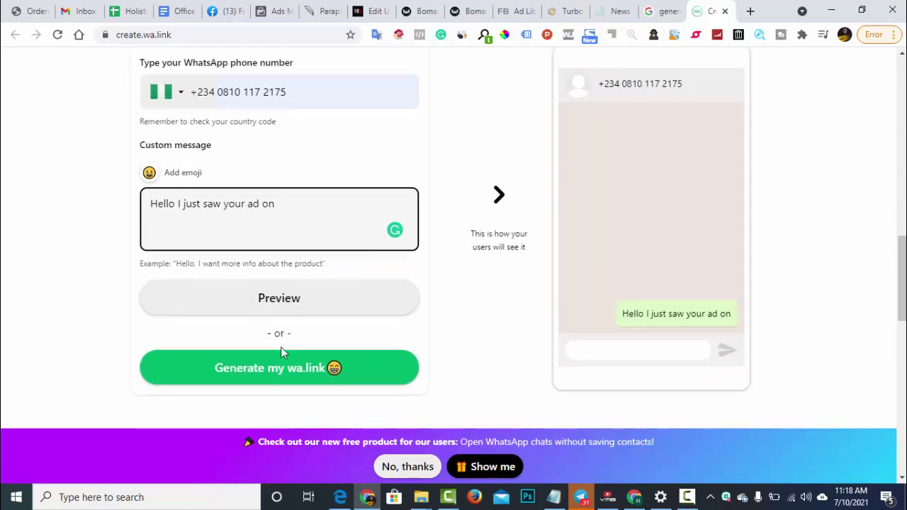
scroll(282, 352, down, 1)
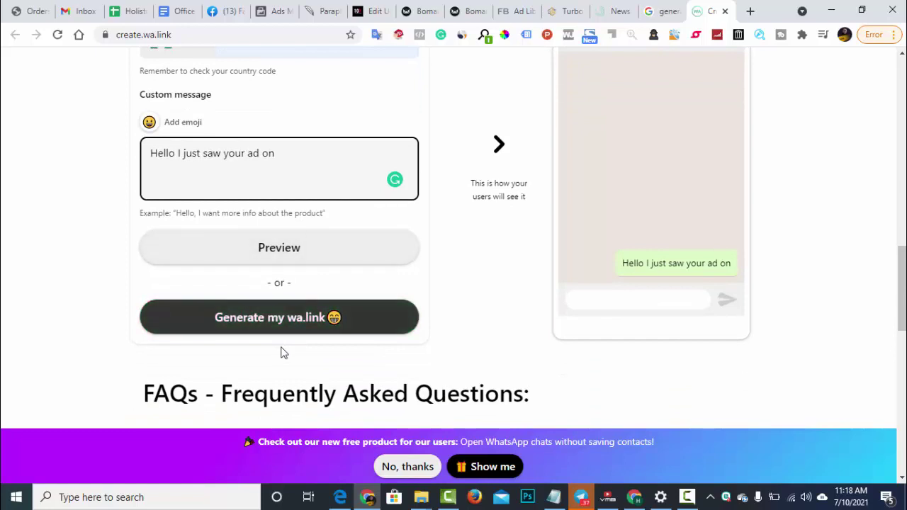
click(282, 352)
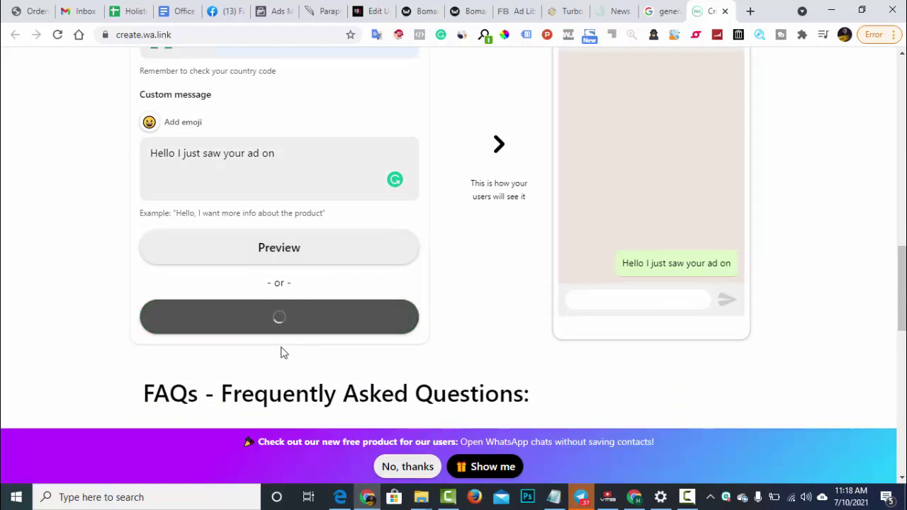
- Look over the WhatsApp short link dialog and copy the link wa.link/i5ajtr
scroll(281, 352, down, 2)
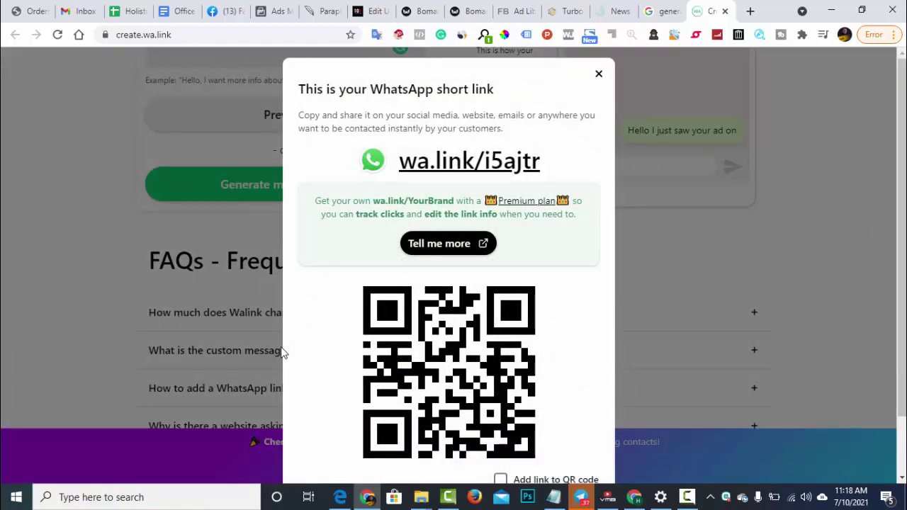
scroll(281, 352, down, 2)
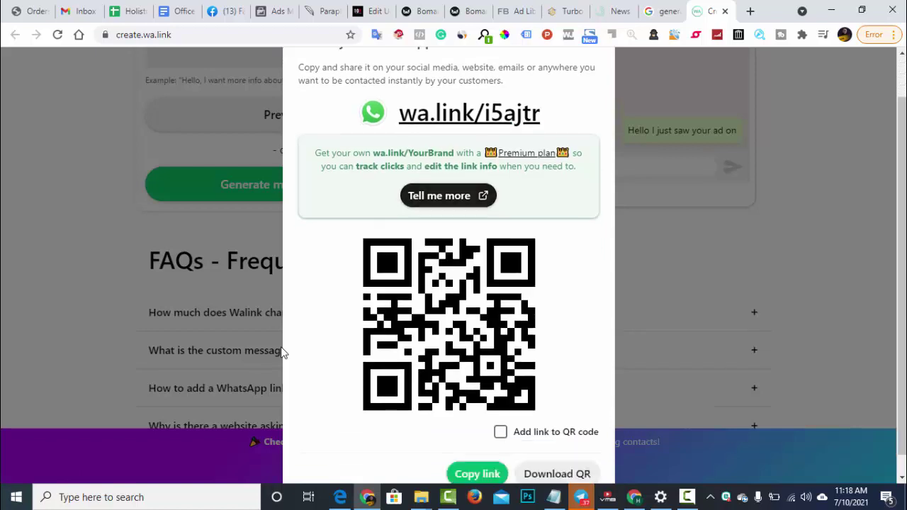
scroll(282, 352, up, 1)
scroll(281, 352, up, 1)
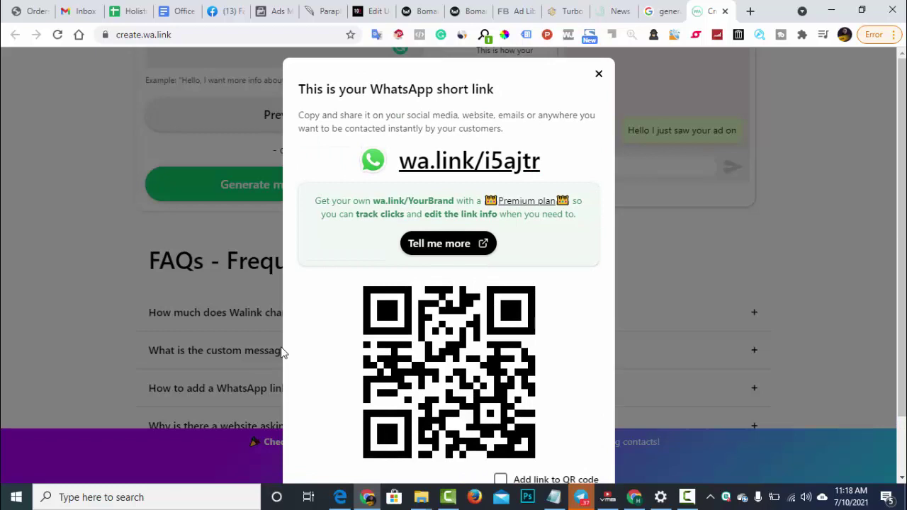
drag(541, 163, 399, 162)
key(ctrl+c)
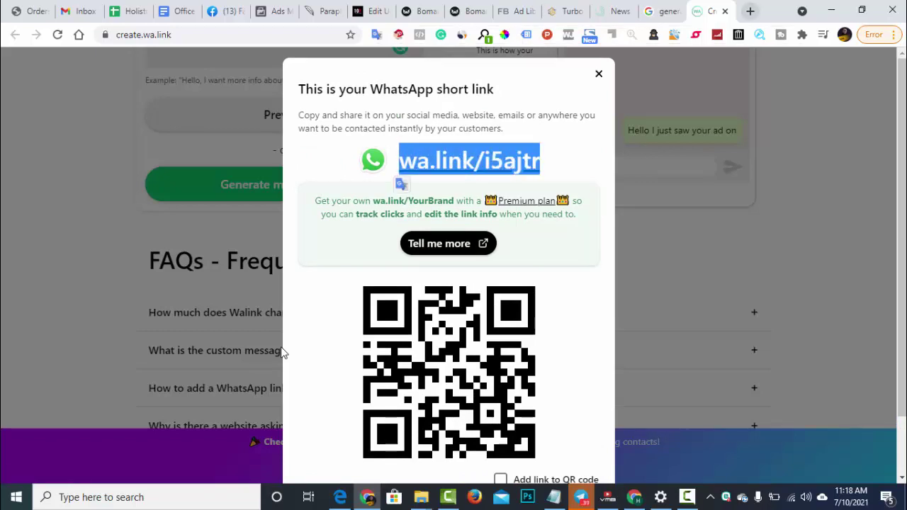
- Open the copied short link in a new browser tab and check the prefilled message on the WhatsApp page
click(750, 11)
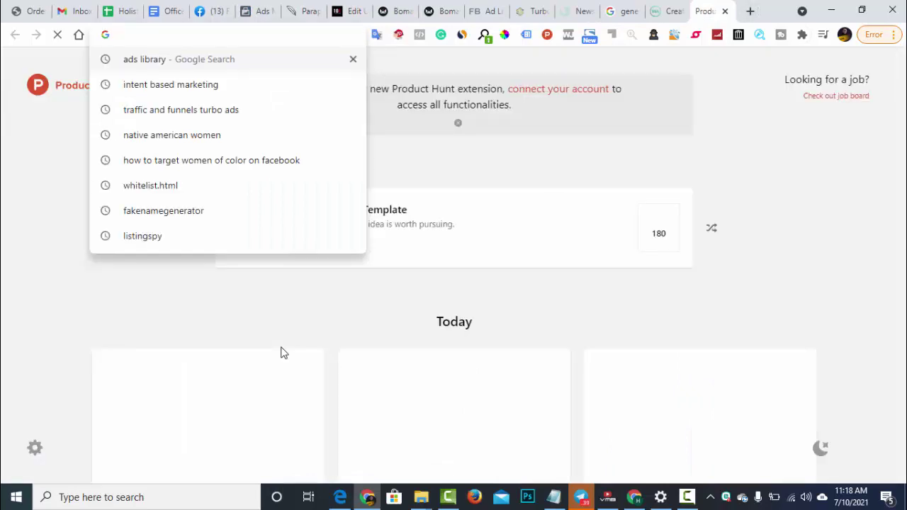
key(ctrl+v)
key(Return)
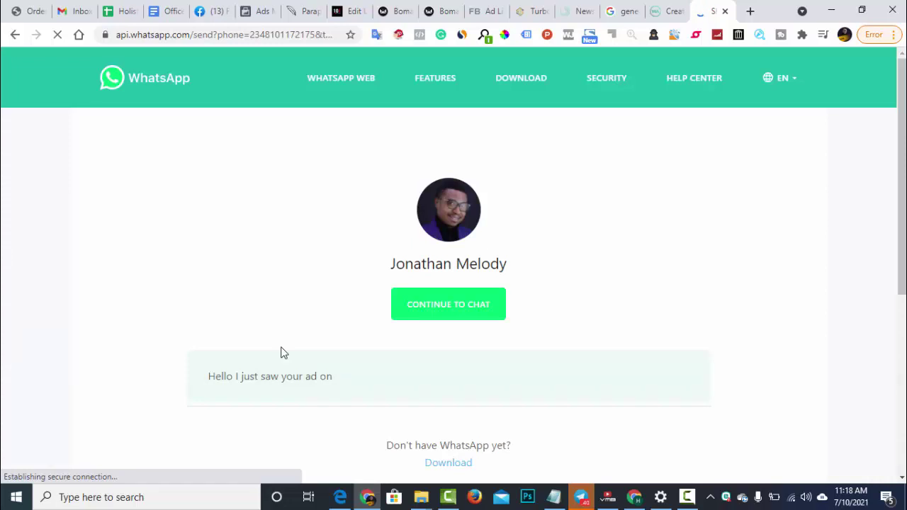
scroll(284, 352, down, 1)
scroll(281, 353, down, 1)
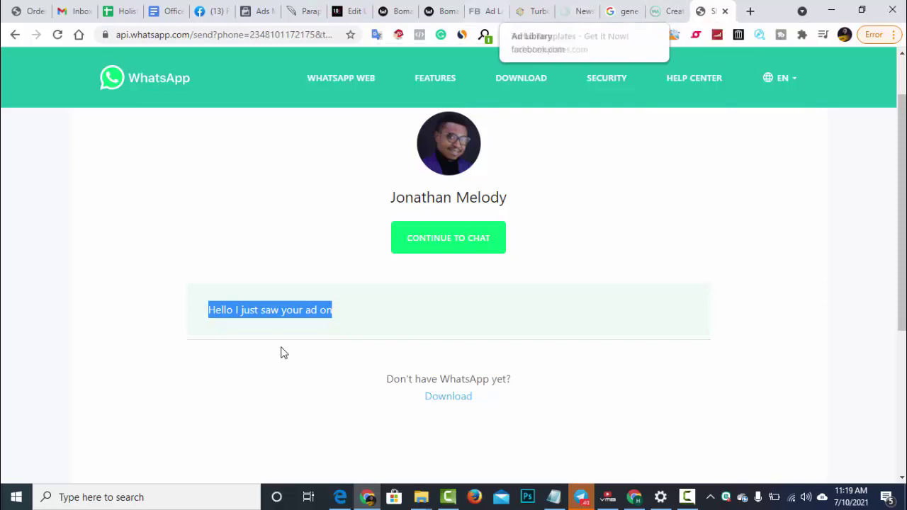
- Return to the Ads Manager tab and replace "wa.me/" in the primary text with the copied link wa.link/i5ajtr
click(256, 11)
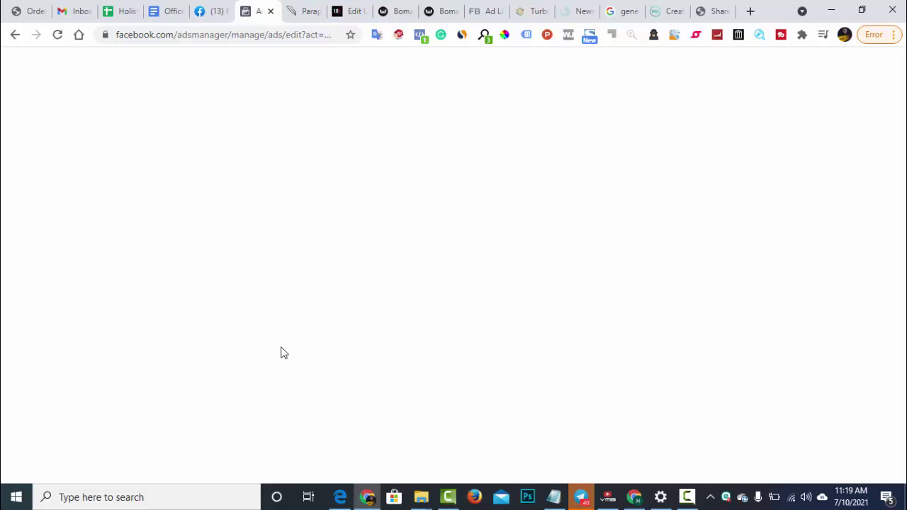
key(F9)
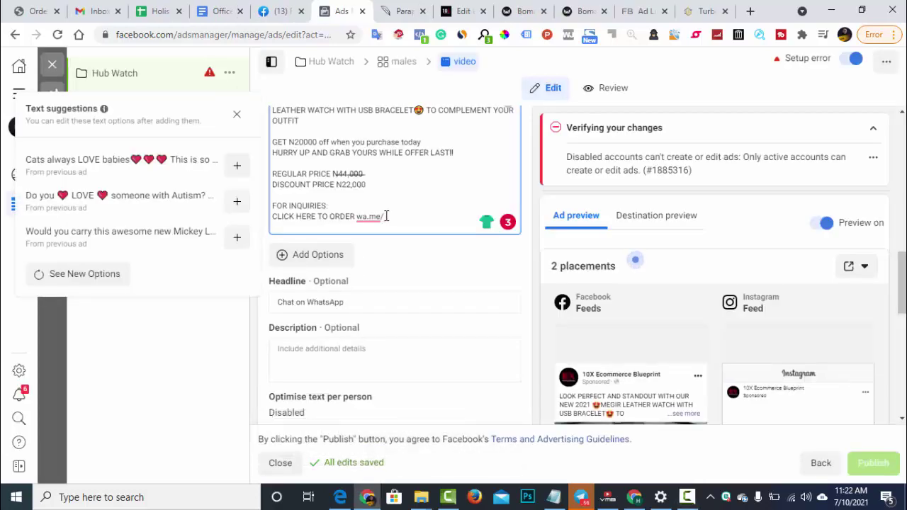
drag(384, 216, 360, 217)
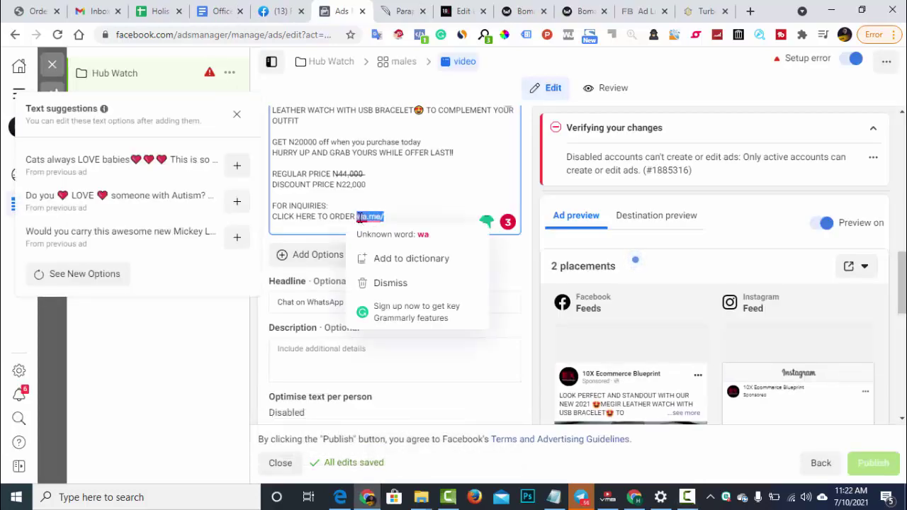
key(ctrl+v)
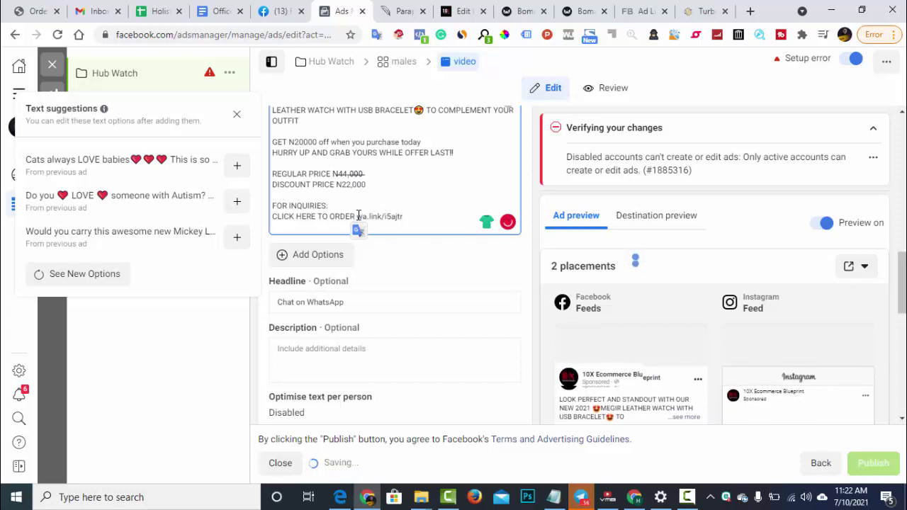
click(358, 216)
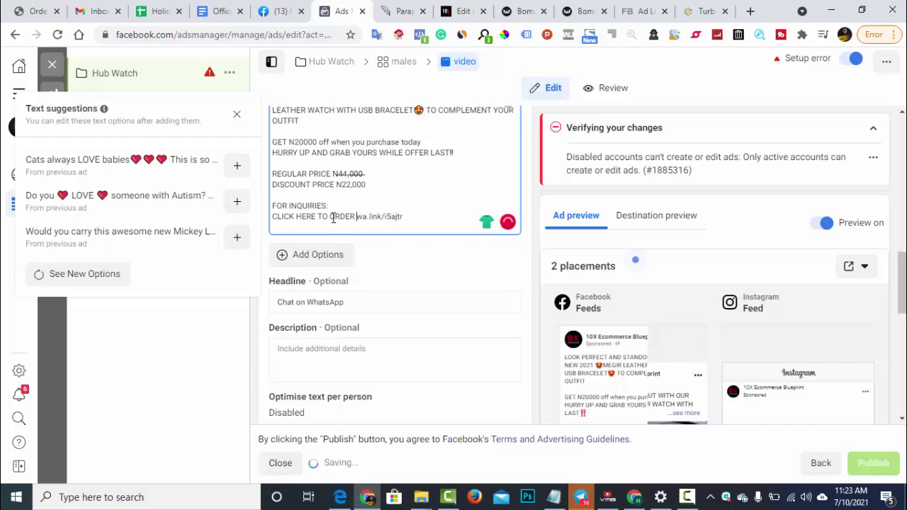
click(686, 499)
click(277, 415)
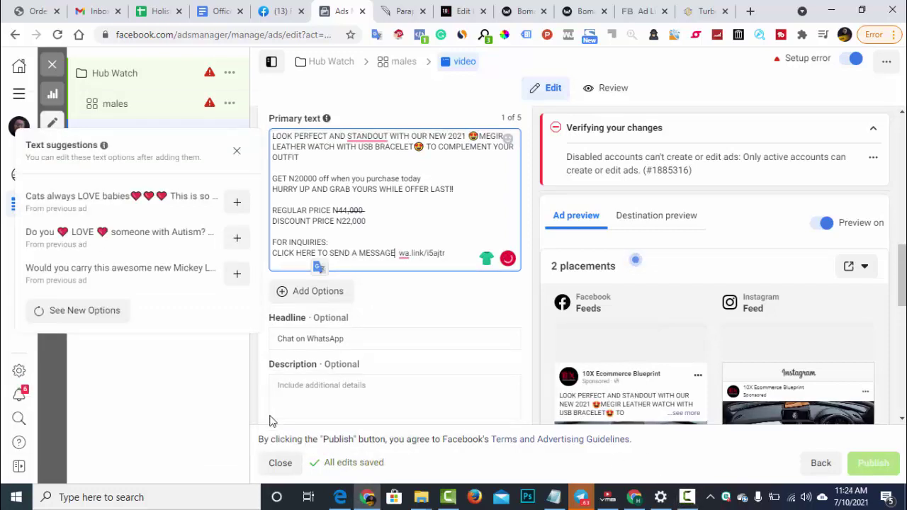
- Review the wording of the primary text, including the message line, the watch description and the discount offer
mouse_move(401, 254)
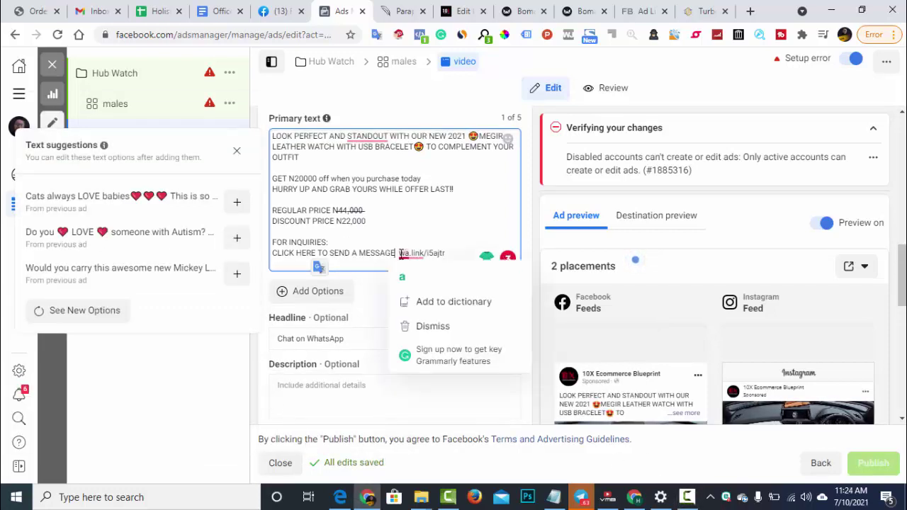
drag(398, 254, 272, 253)
drag(296, 146, 375, 149)
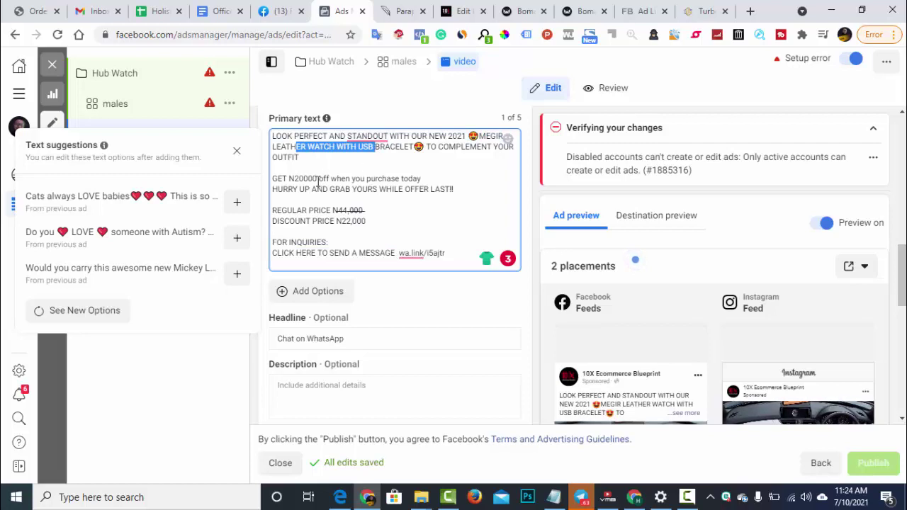
drag(330, 180, 413, 180)
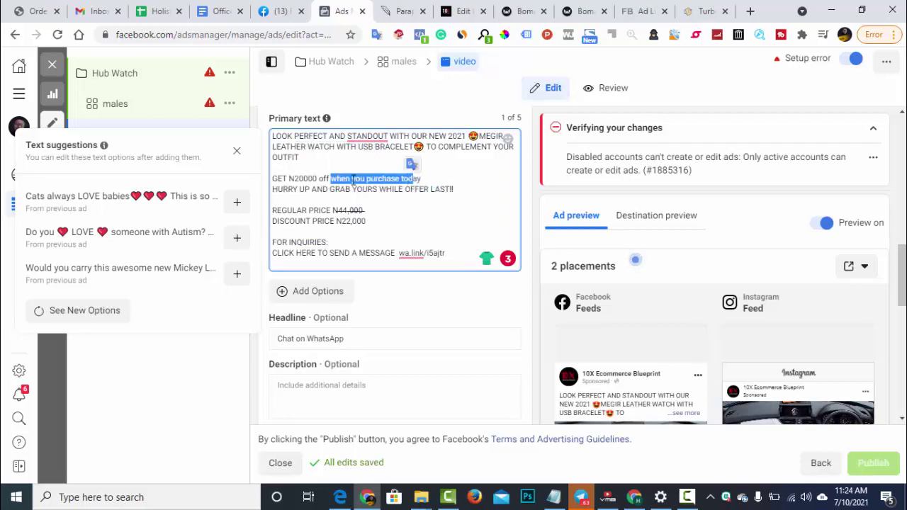
click(353, 180)
drag(331, 180, 414, 176)
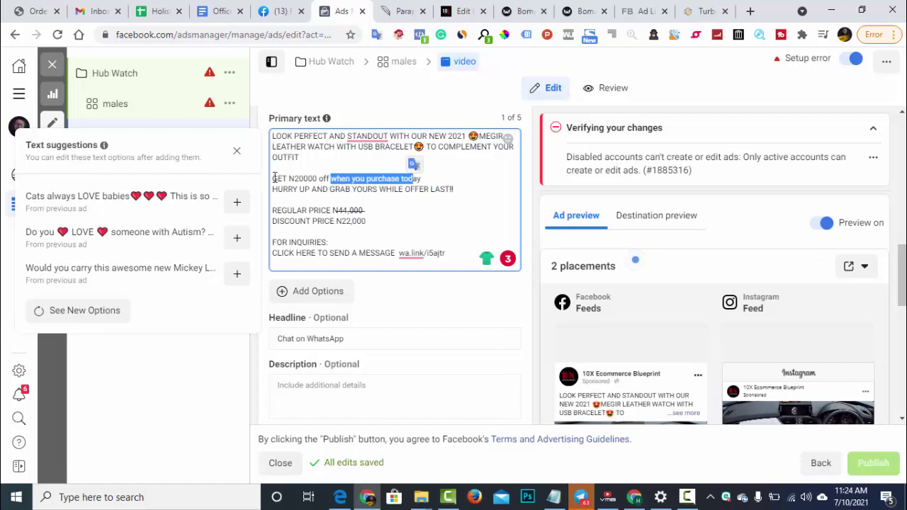
drag(273, 179, 278, 178)
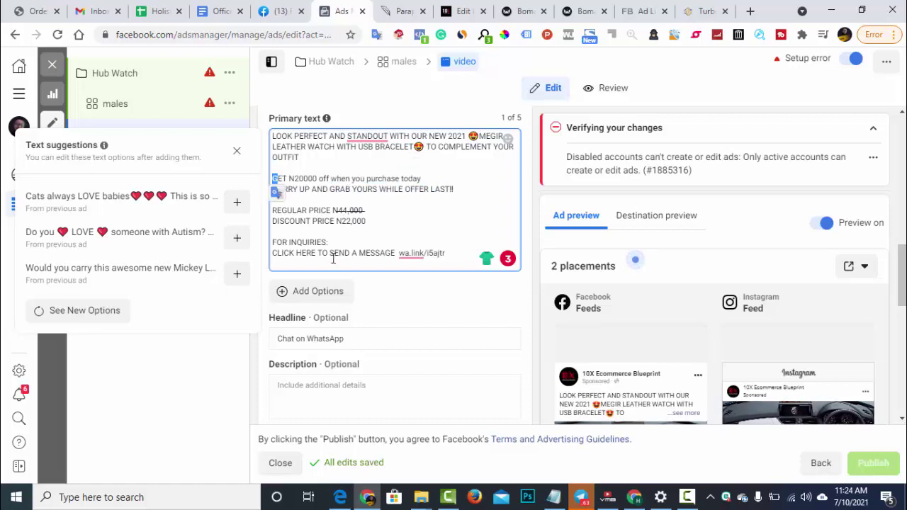
- Replace the ad's headline with "Look Perfect And Stand Out"
scroll(337, 269, down, 1)
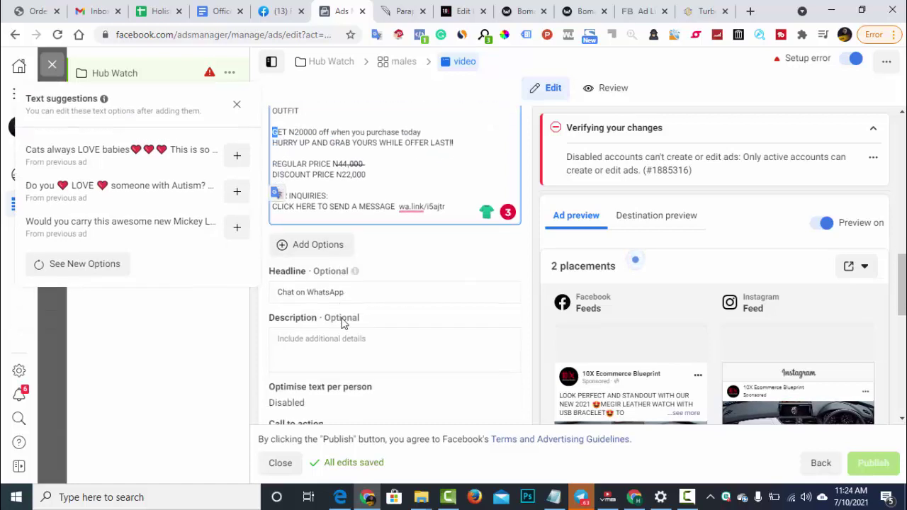
click(365, 276)
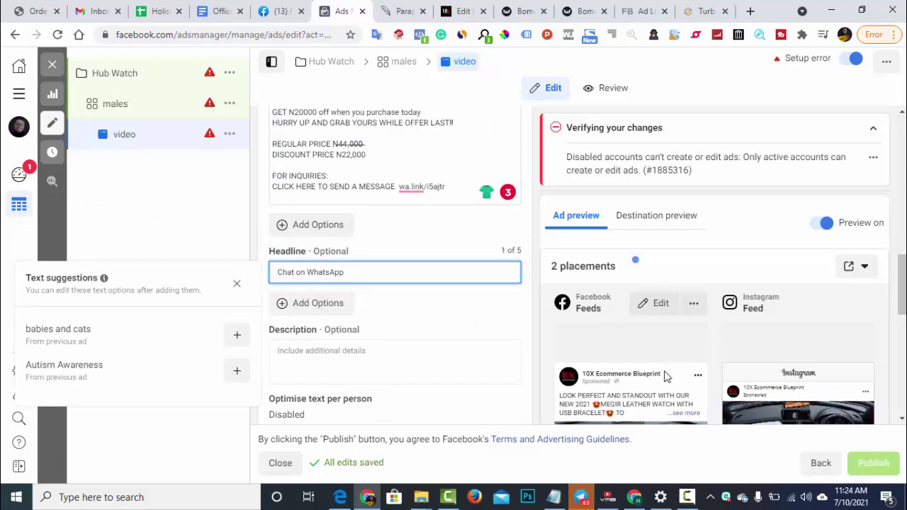
scroll(637, 373, down, 2)
scroll(419, 265, up, 3)
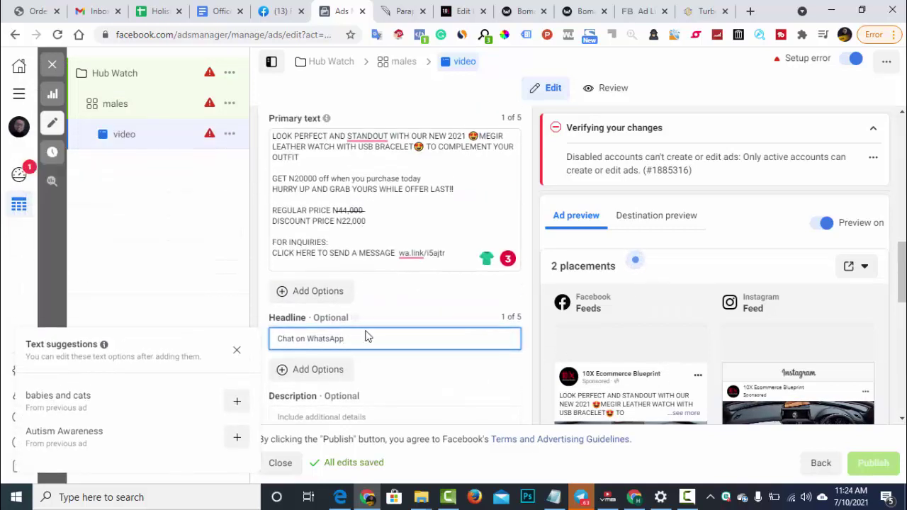
drag(356, 339, 276, 344)
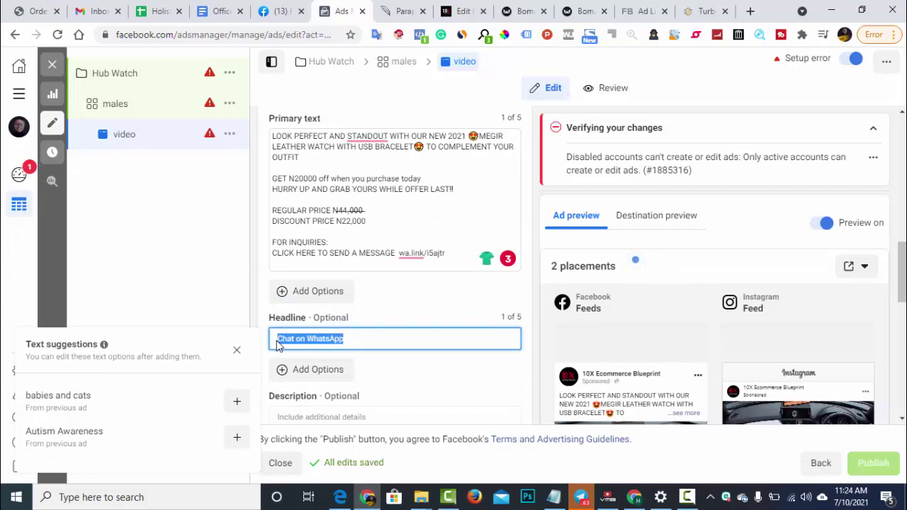
text(m)
key(BackSpace)
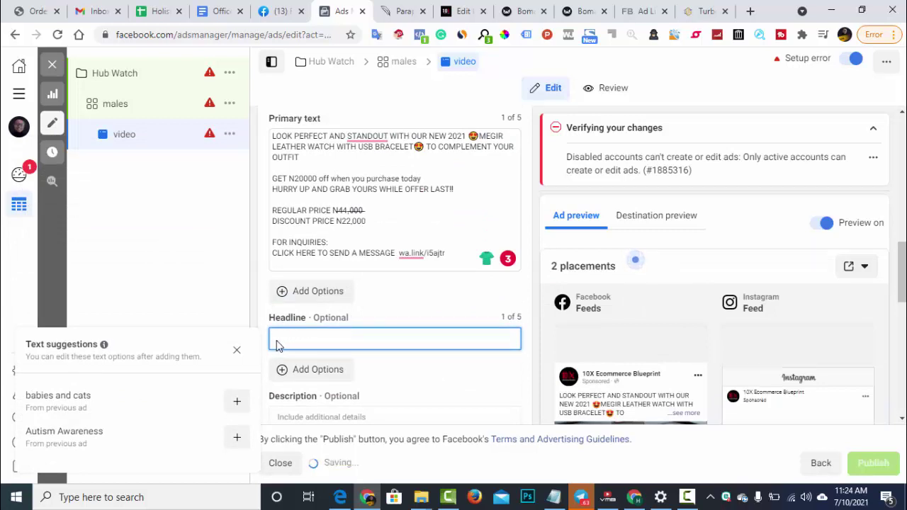
text(Look)
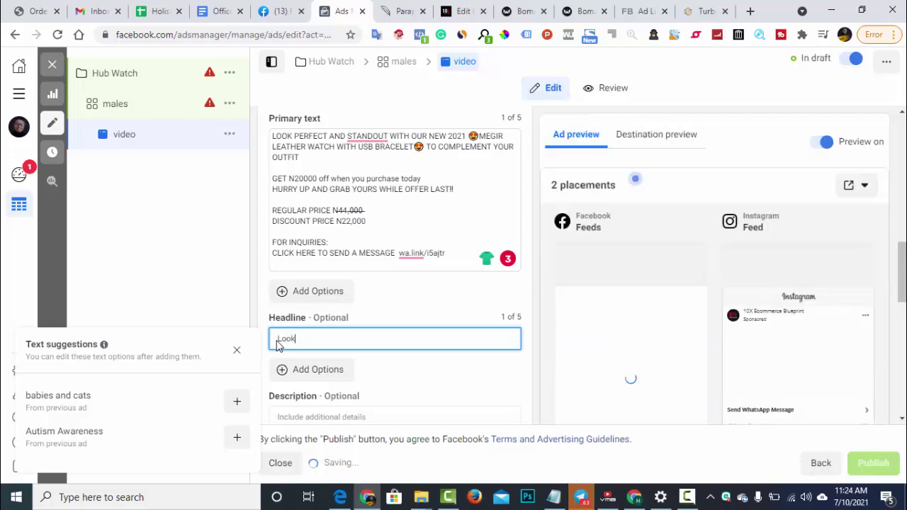
text( Perfect )
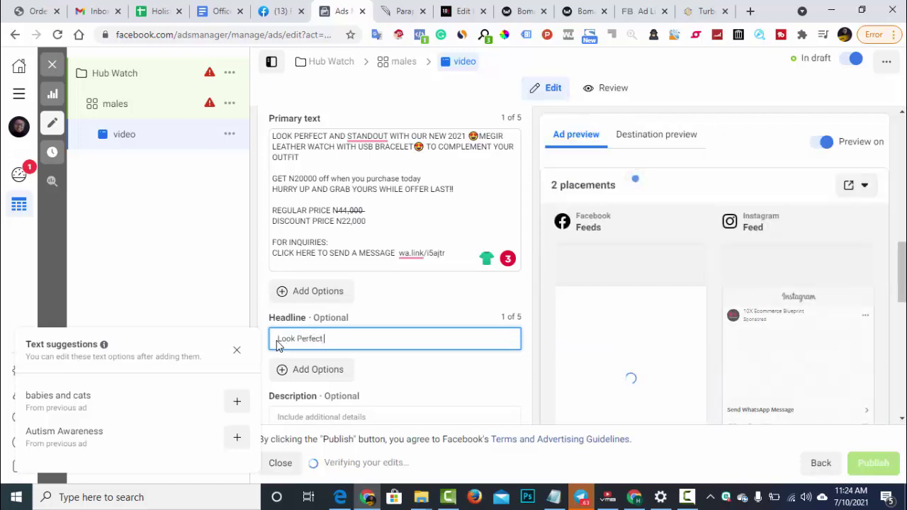
text(And S)
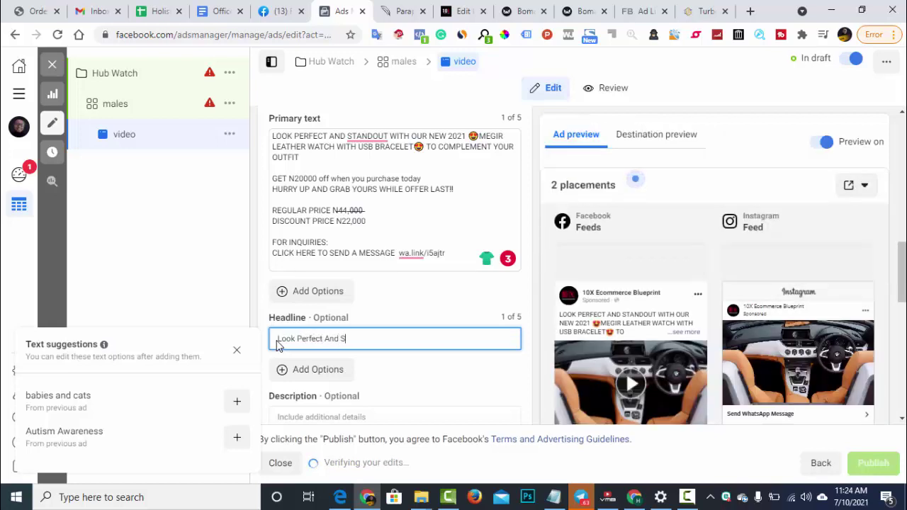
text(tand Out)
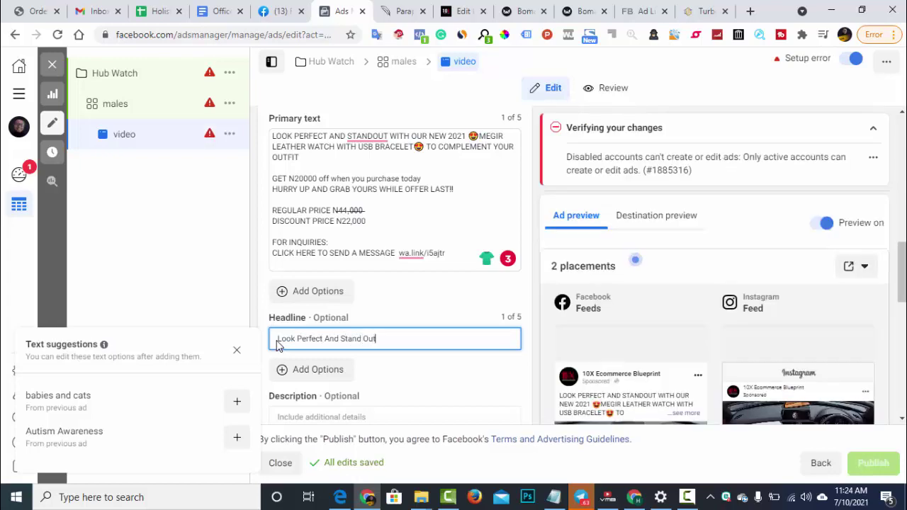
- Review the ad's description, call to action, message template and tracking settings alongside the feed previews
scroll(621, 399, down, 1)
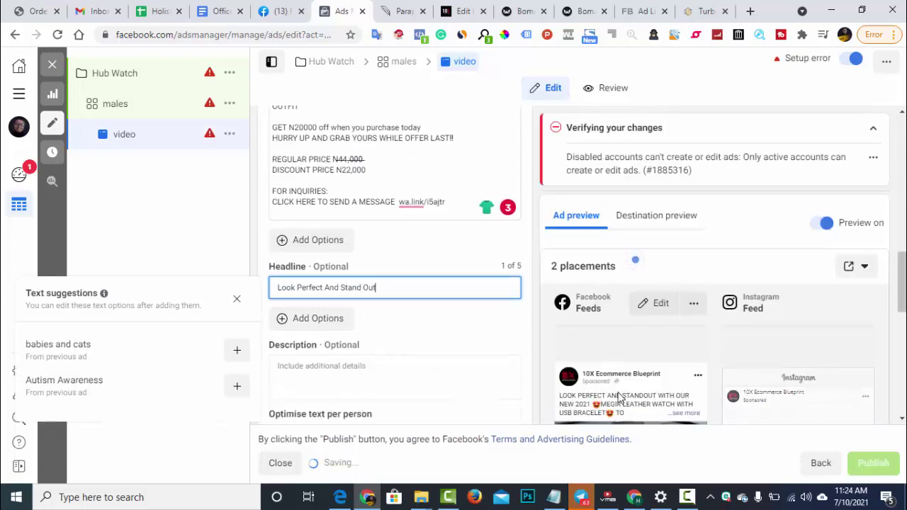
scroll(519, 350, down, 3)
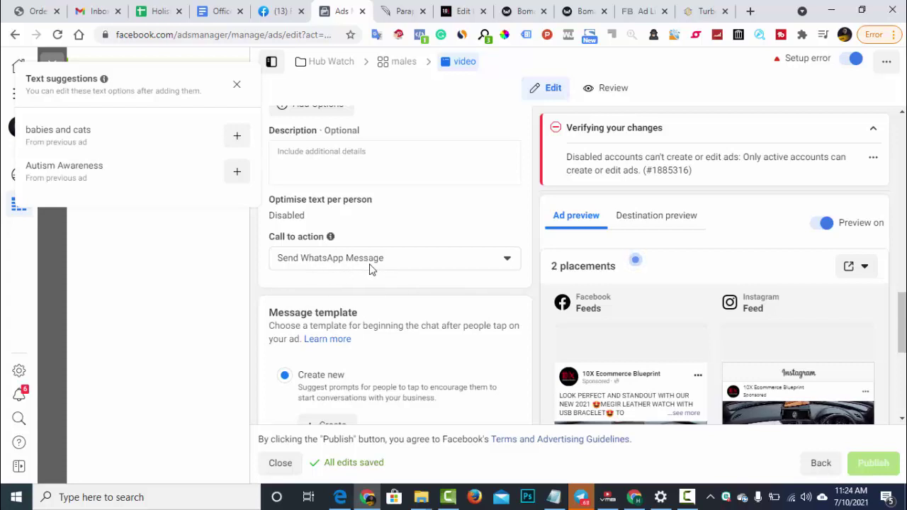
scroll(581, 340, down, 5)
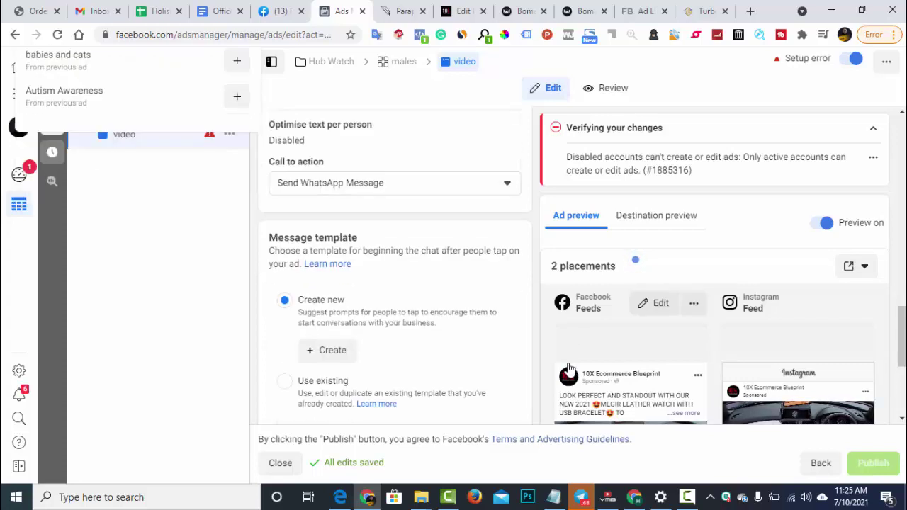
scroll(594, 372, down, 1)
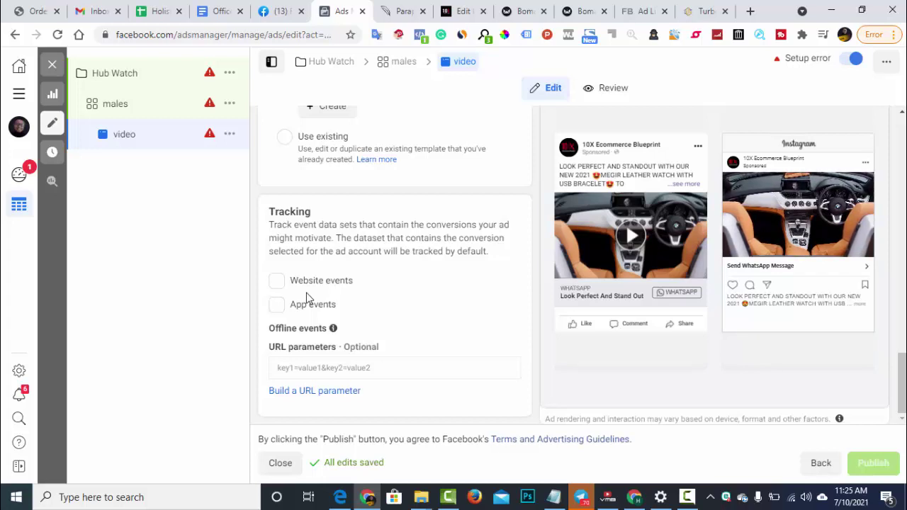
scroll(355, 294, up, 2)
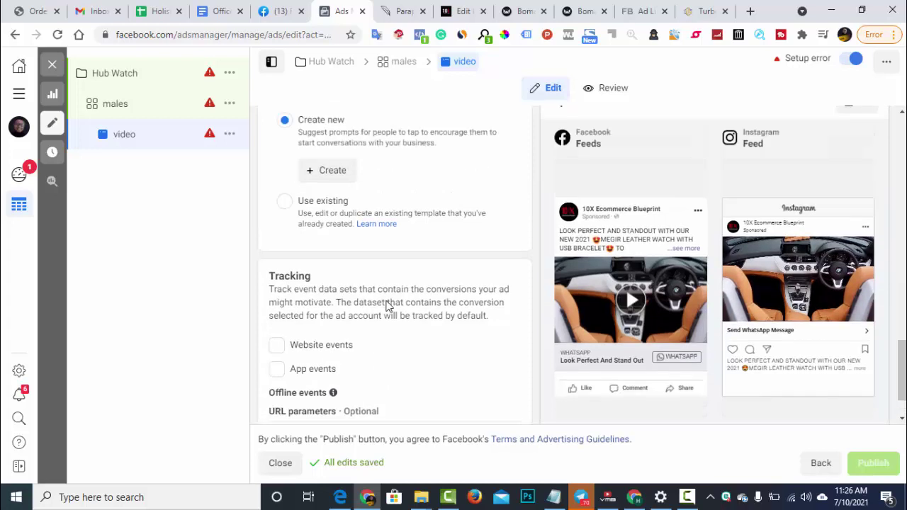
scroll(641, 360, down, 1)
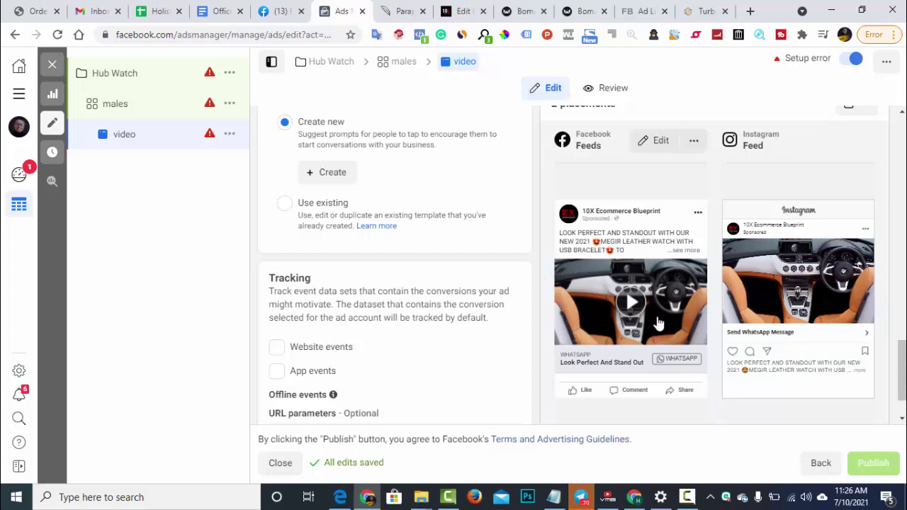
scroll(445, 343, up, 4)
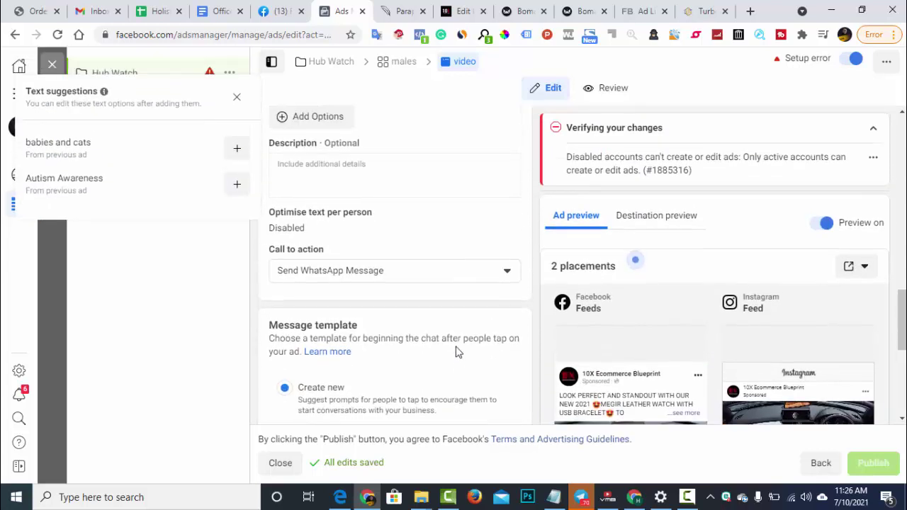
scroll(610, 351, down, 4)
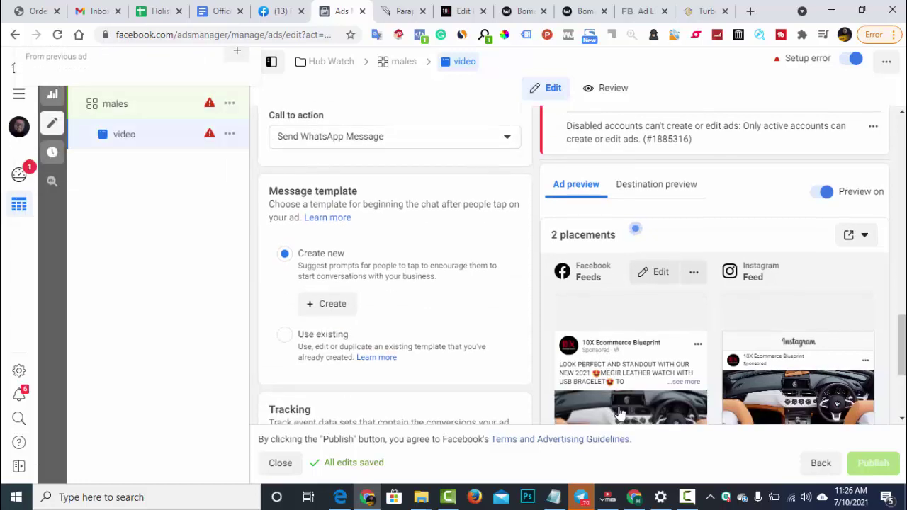
- Set the ad video's thumbnail to manual, choose a different car-interior frame further down the suggested thumbnails, and save the media edits
scroll(512, 295, up, 15)
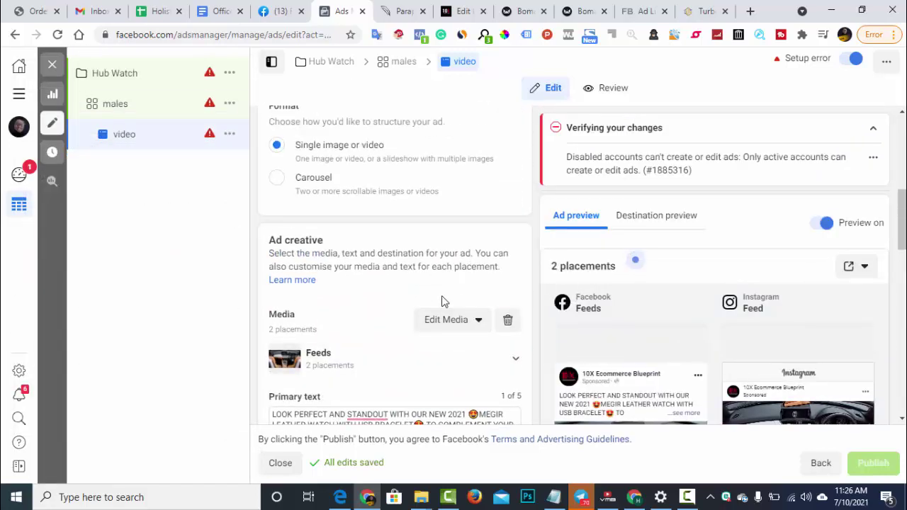
click(448, 326)
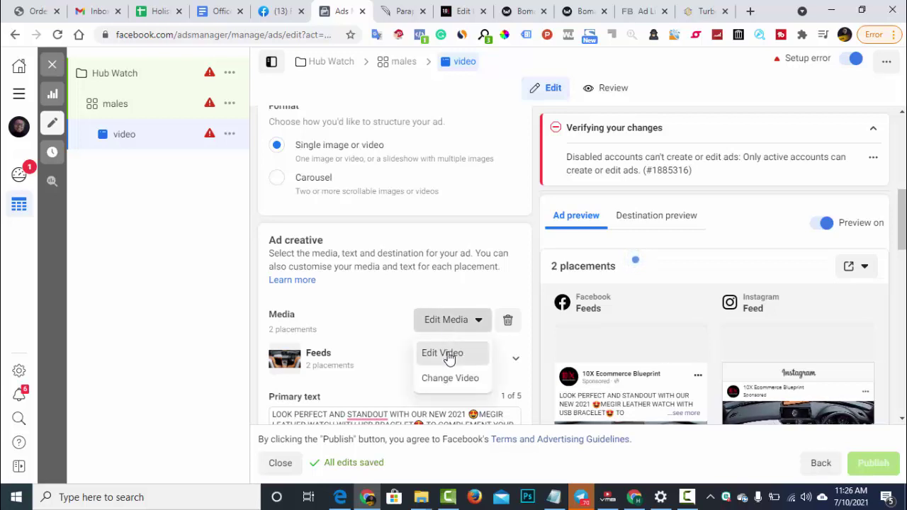
click(448, 355)
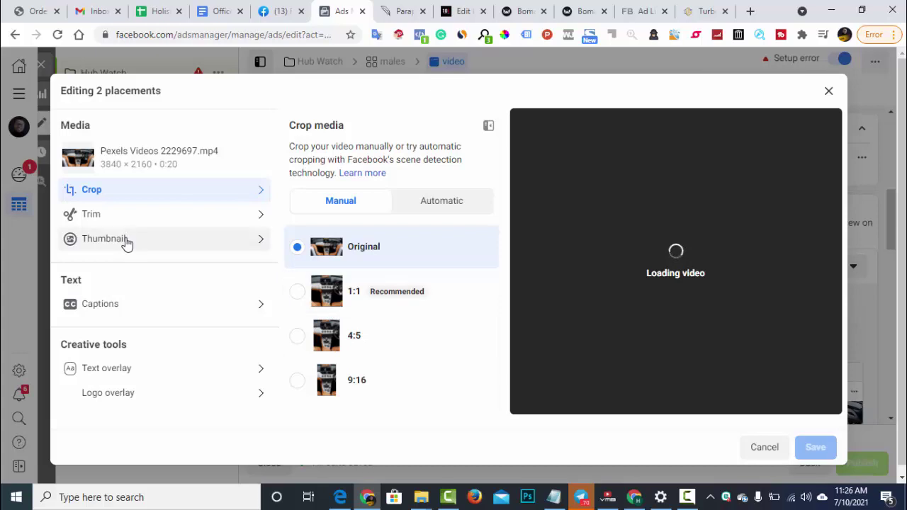
click(126, 242)
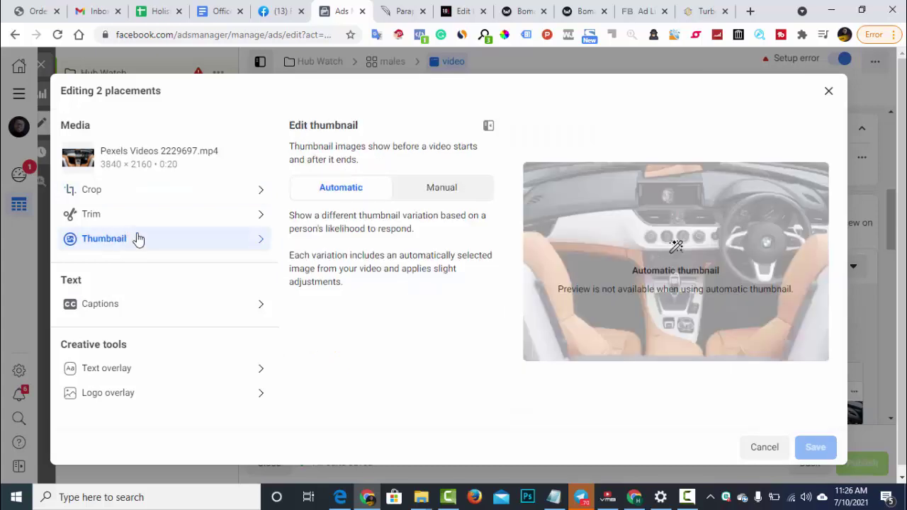
click(448, 194)
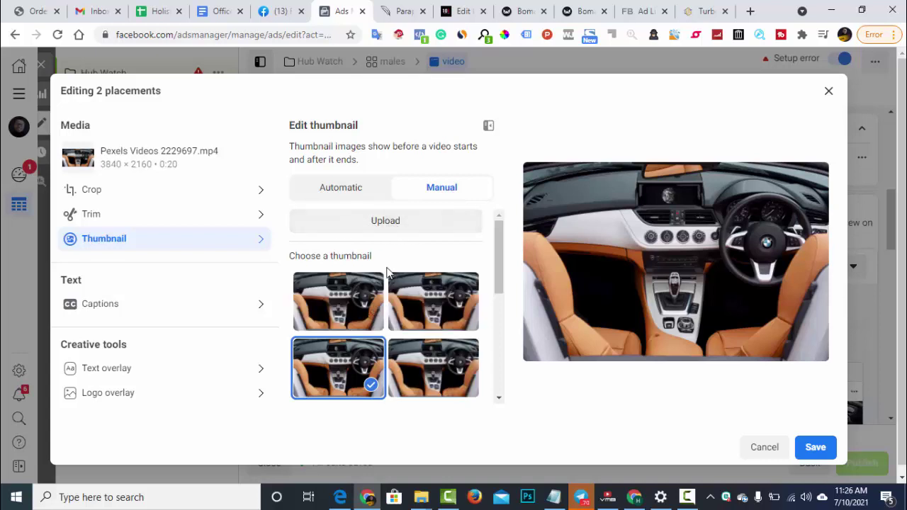
scroll(435, 355, down, 1)
scroll(435, 354, down, 5)
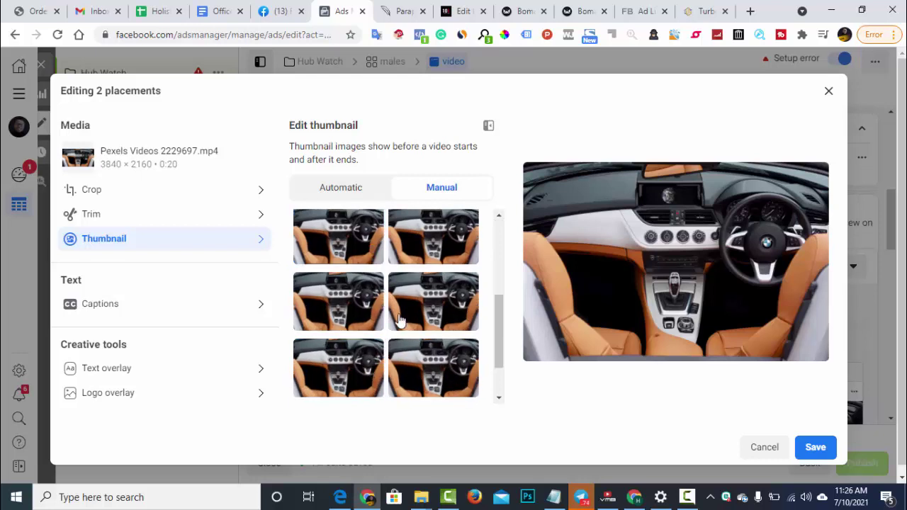
click(423, 312)
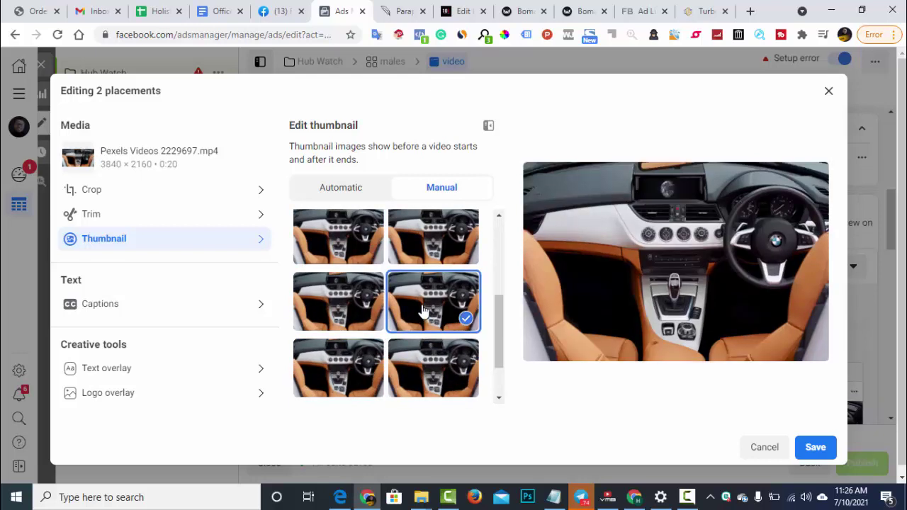
click(812, 450)
scroll(639, 401, down, 4)
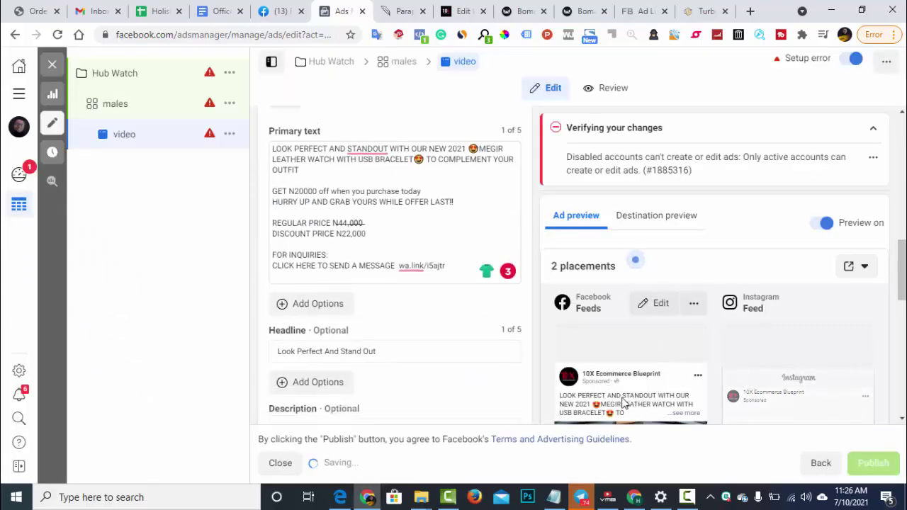
scroll(640, 400, down, 10)
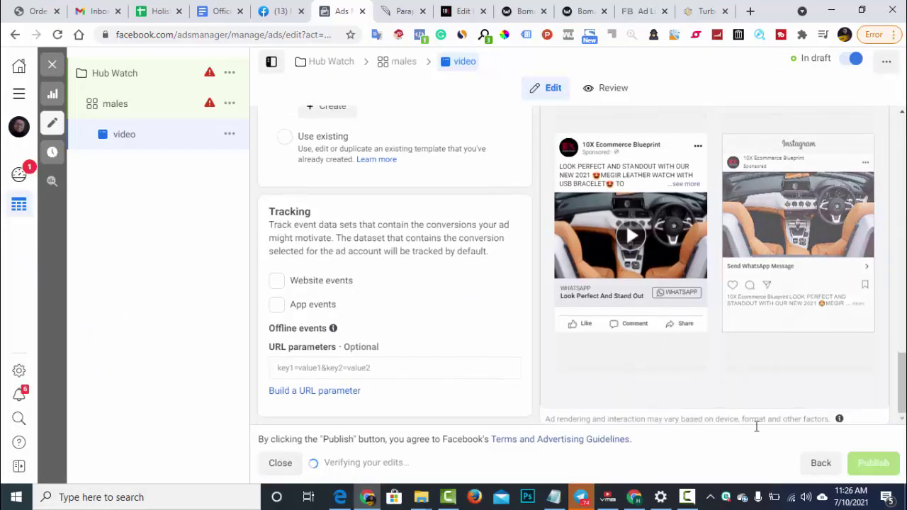